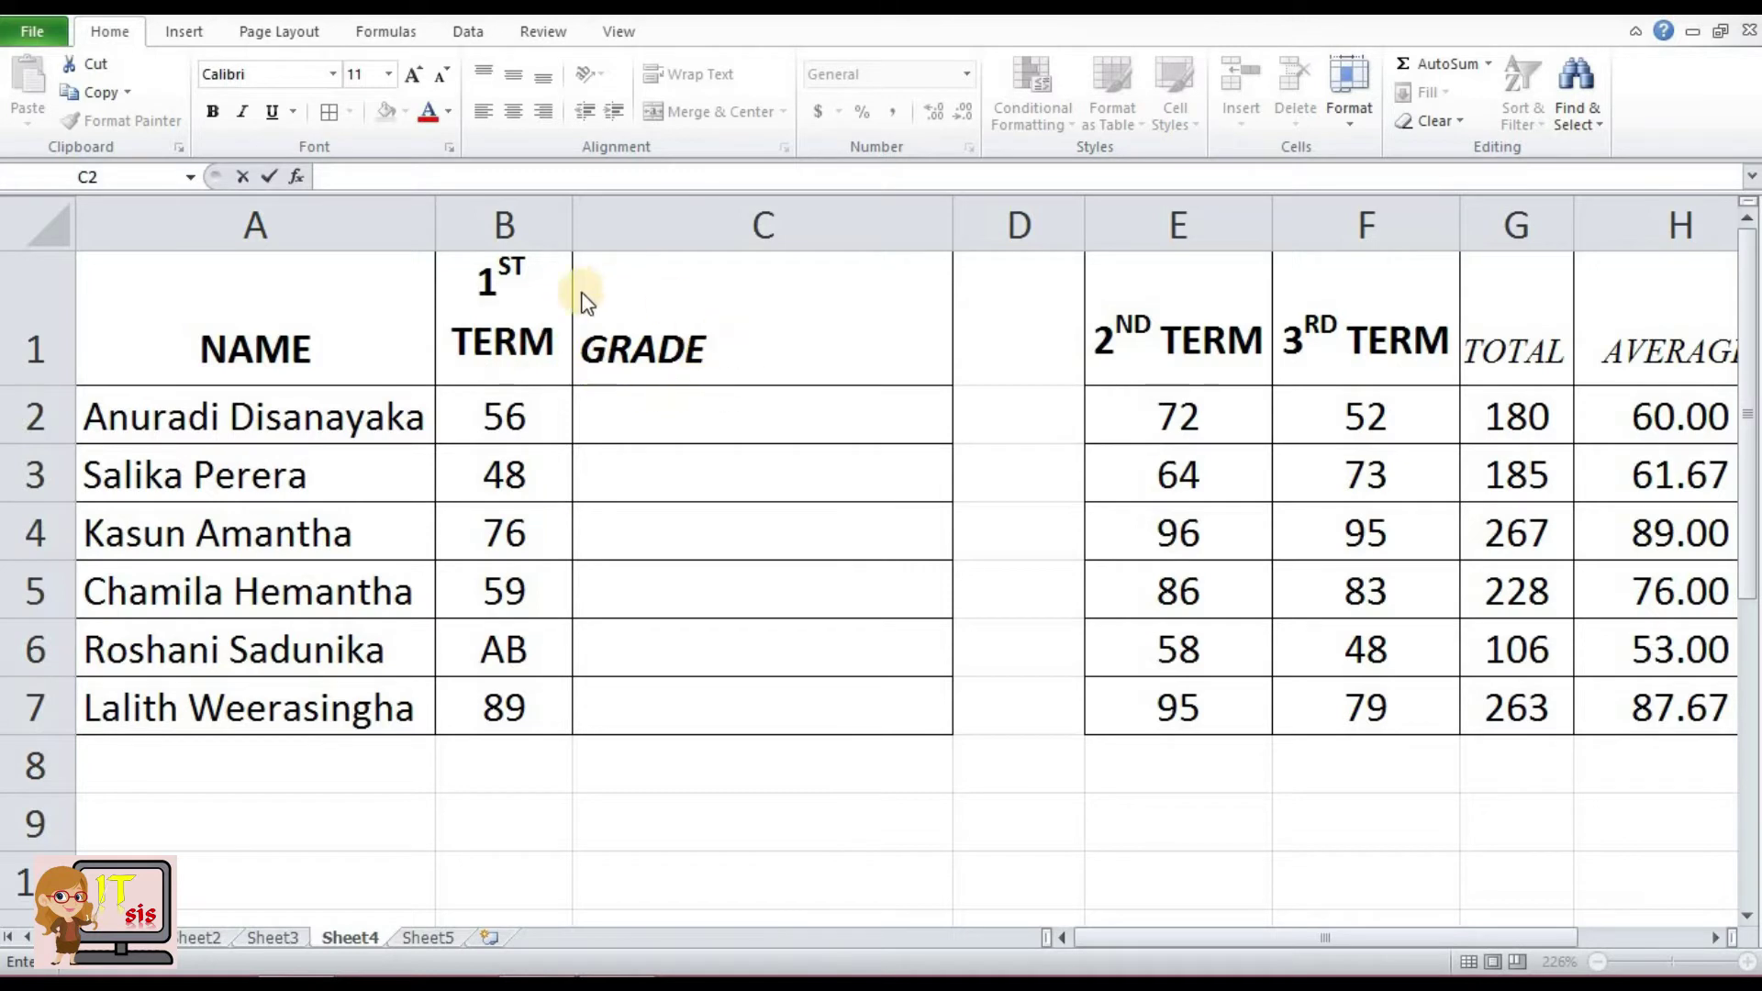
- Select C2, the first GRADE cell, and enter edit mode to begin a formula
{"action": "left_click", "coordinate": [688, 420]}
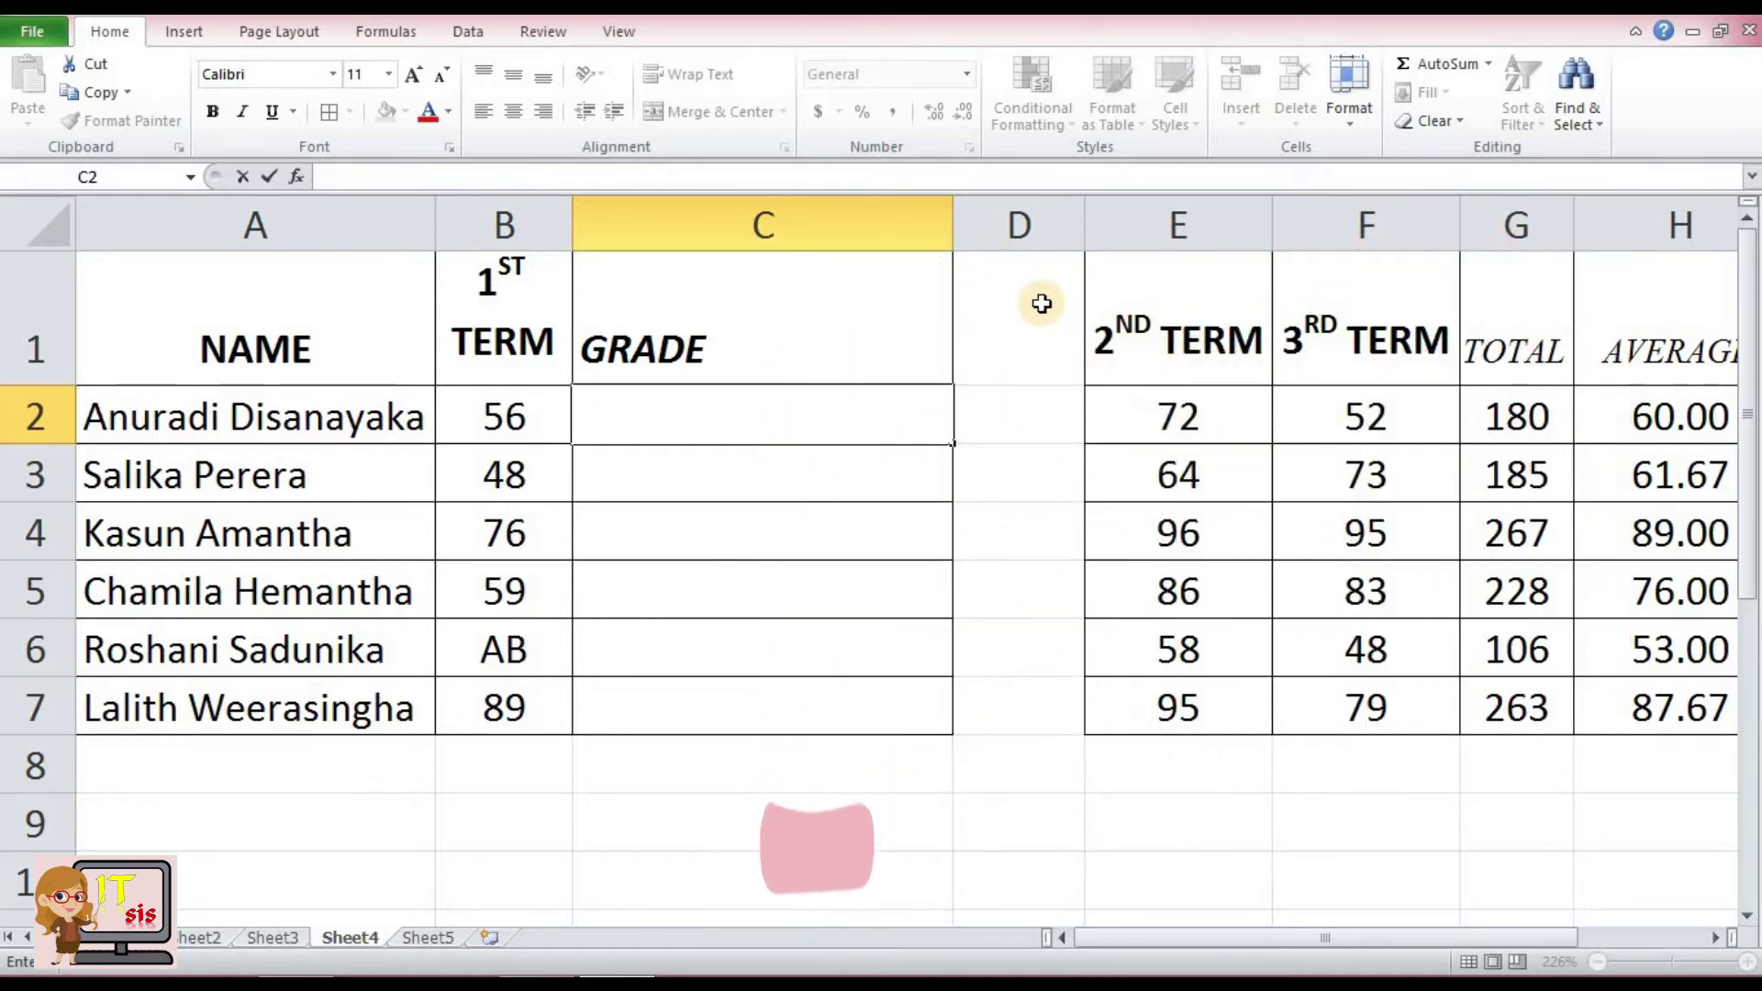
{"action": "left_click", "coordinate": [814, 417]}
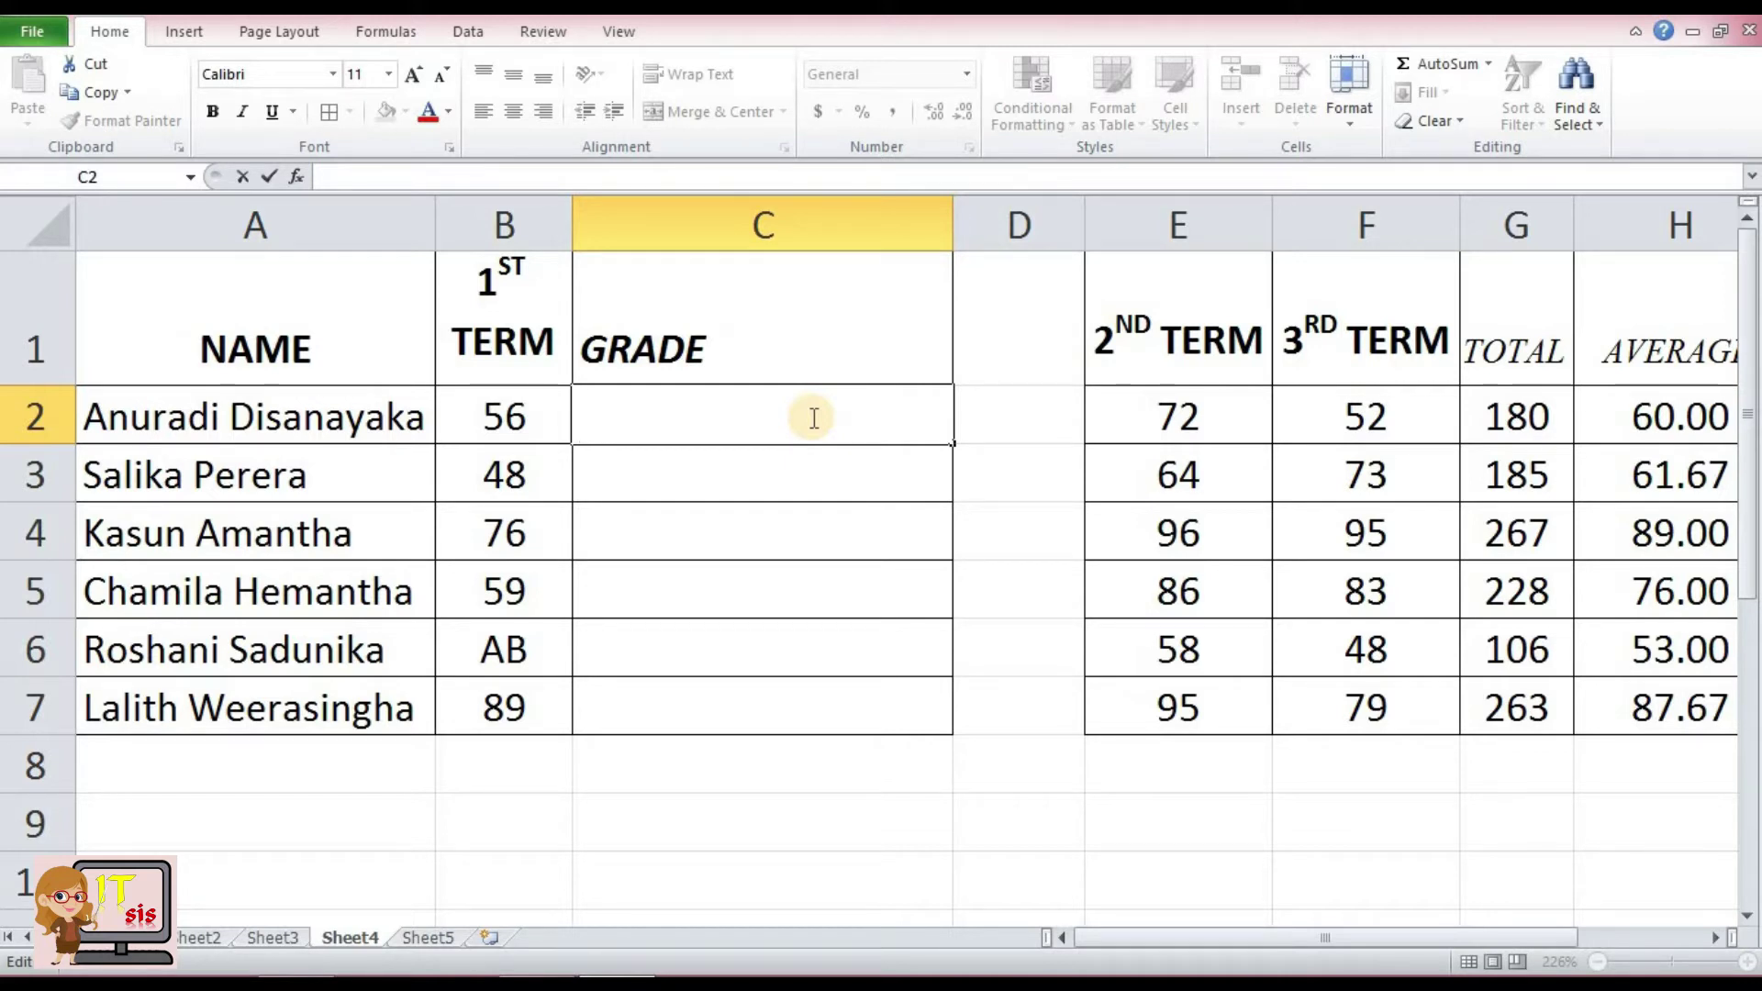
- Start C2's formula as =IF(B2>75,"A",IF( so marks above 75 return A
{"action": "type", "text": "="}
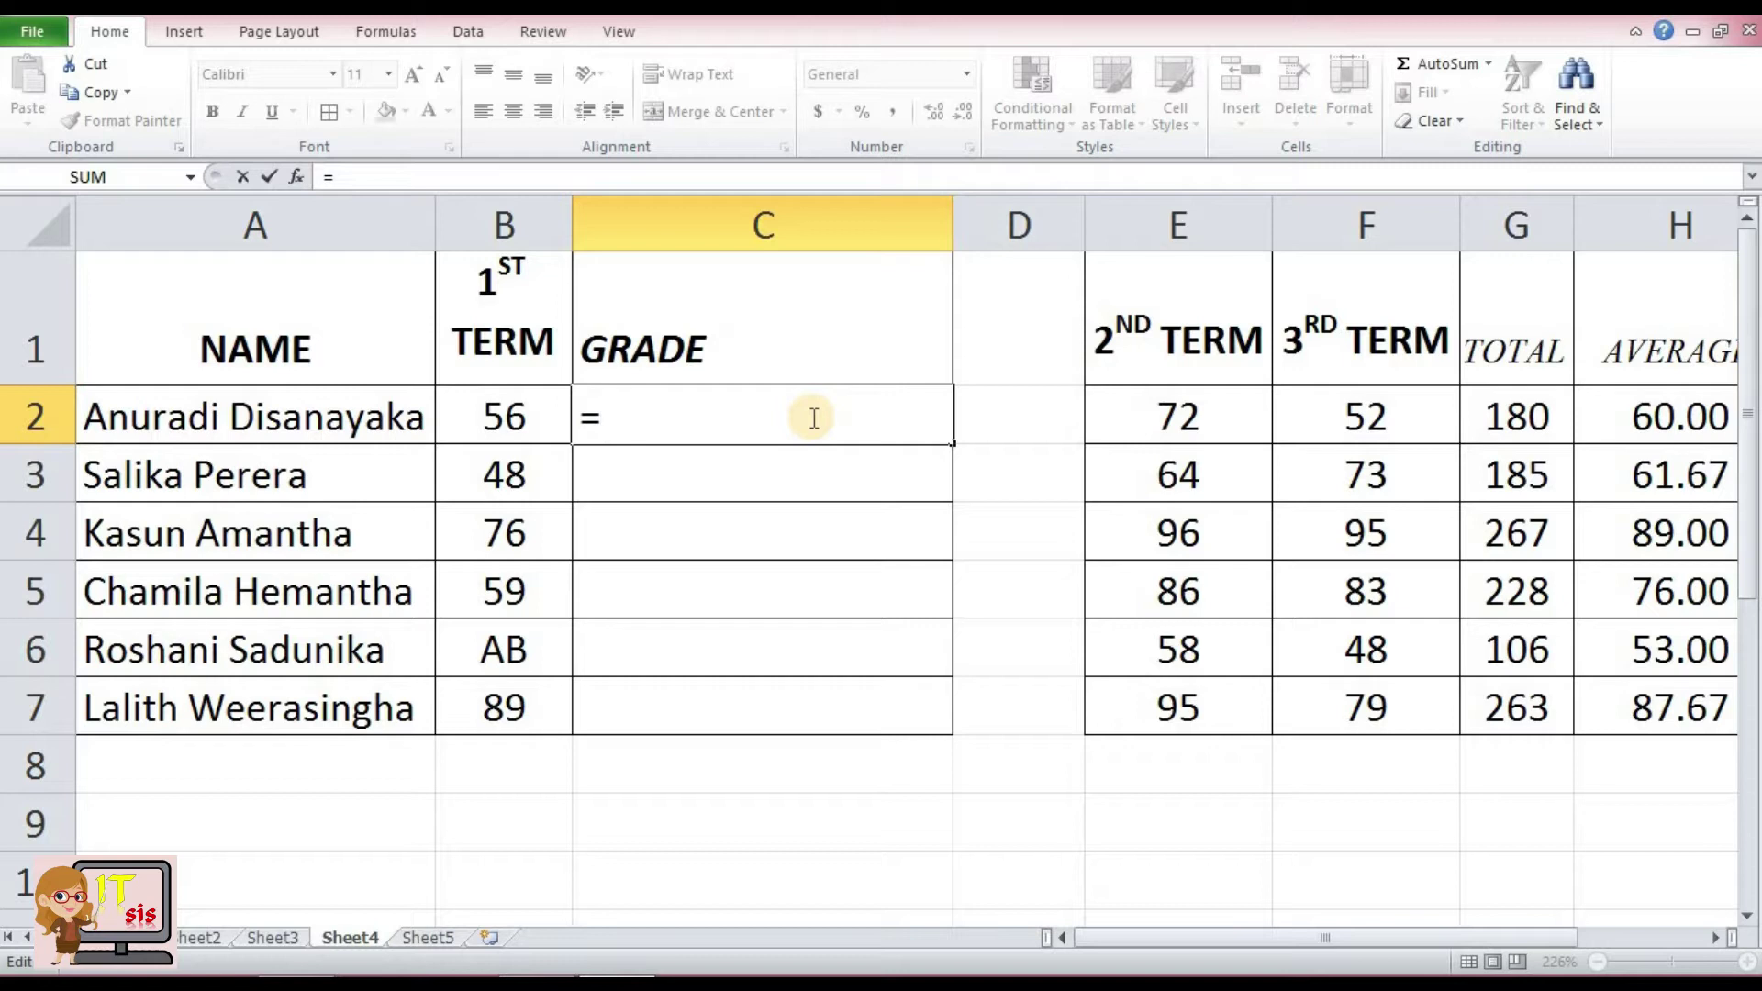
{"action": "type", "text": "IF"}
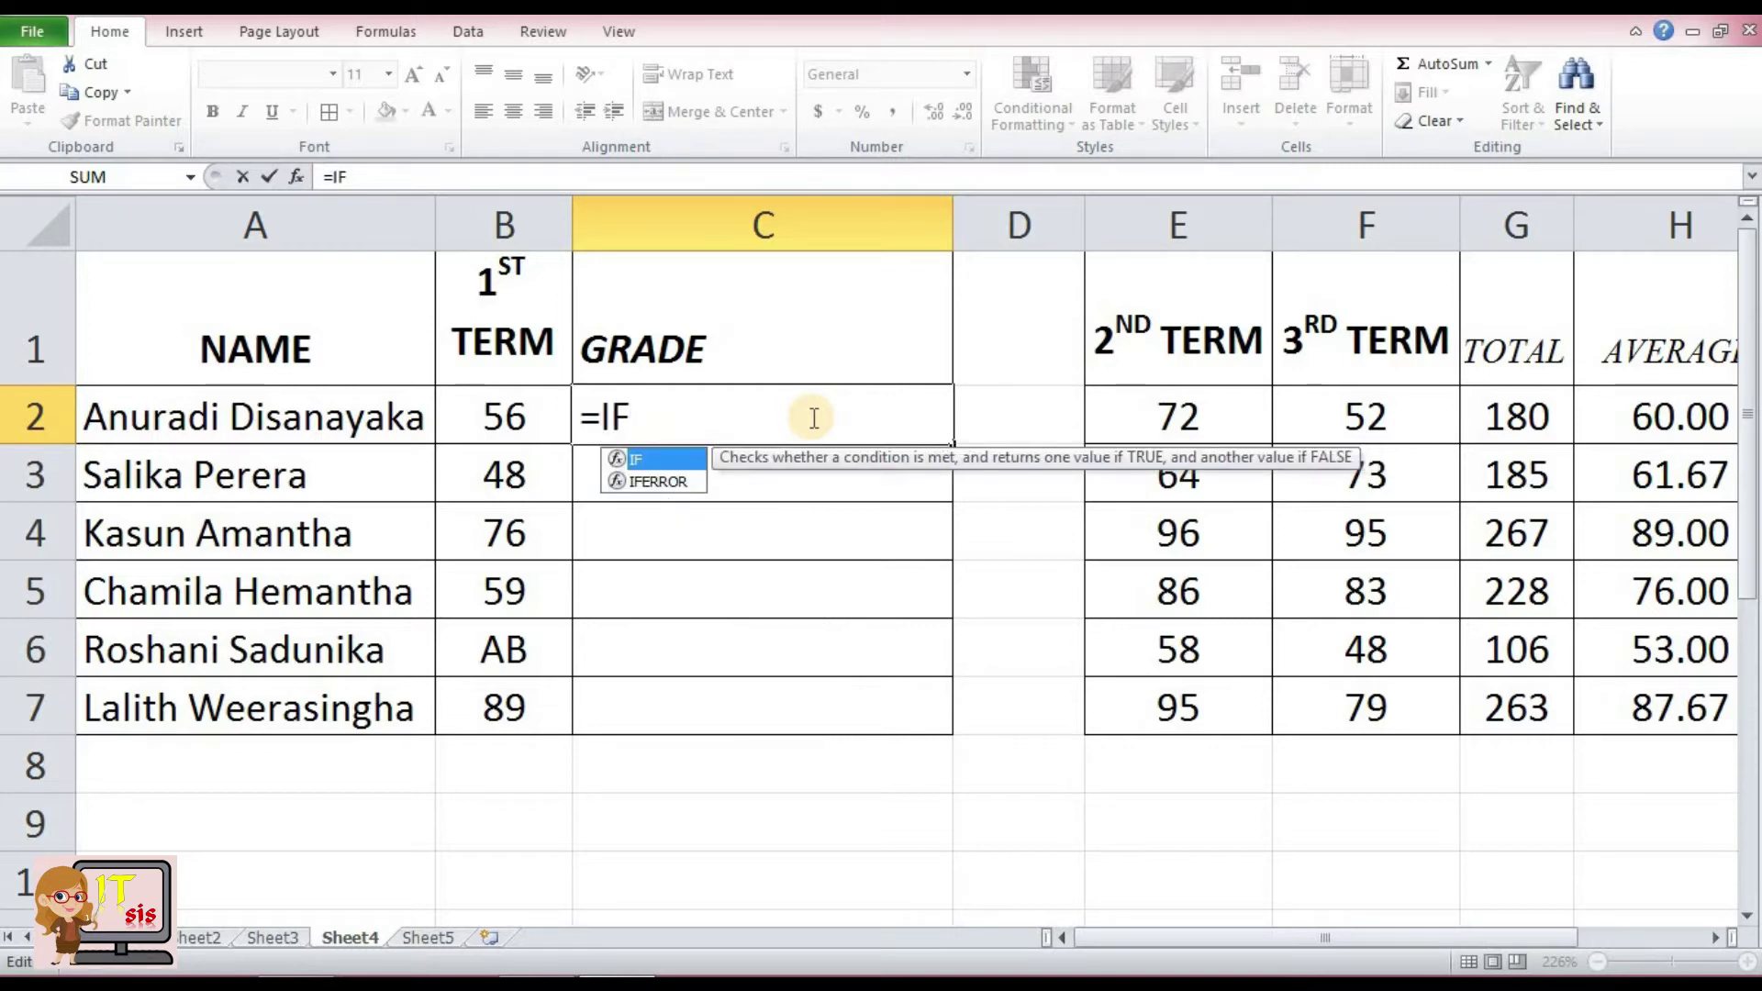
{"action": "type", "text": "("}
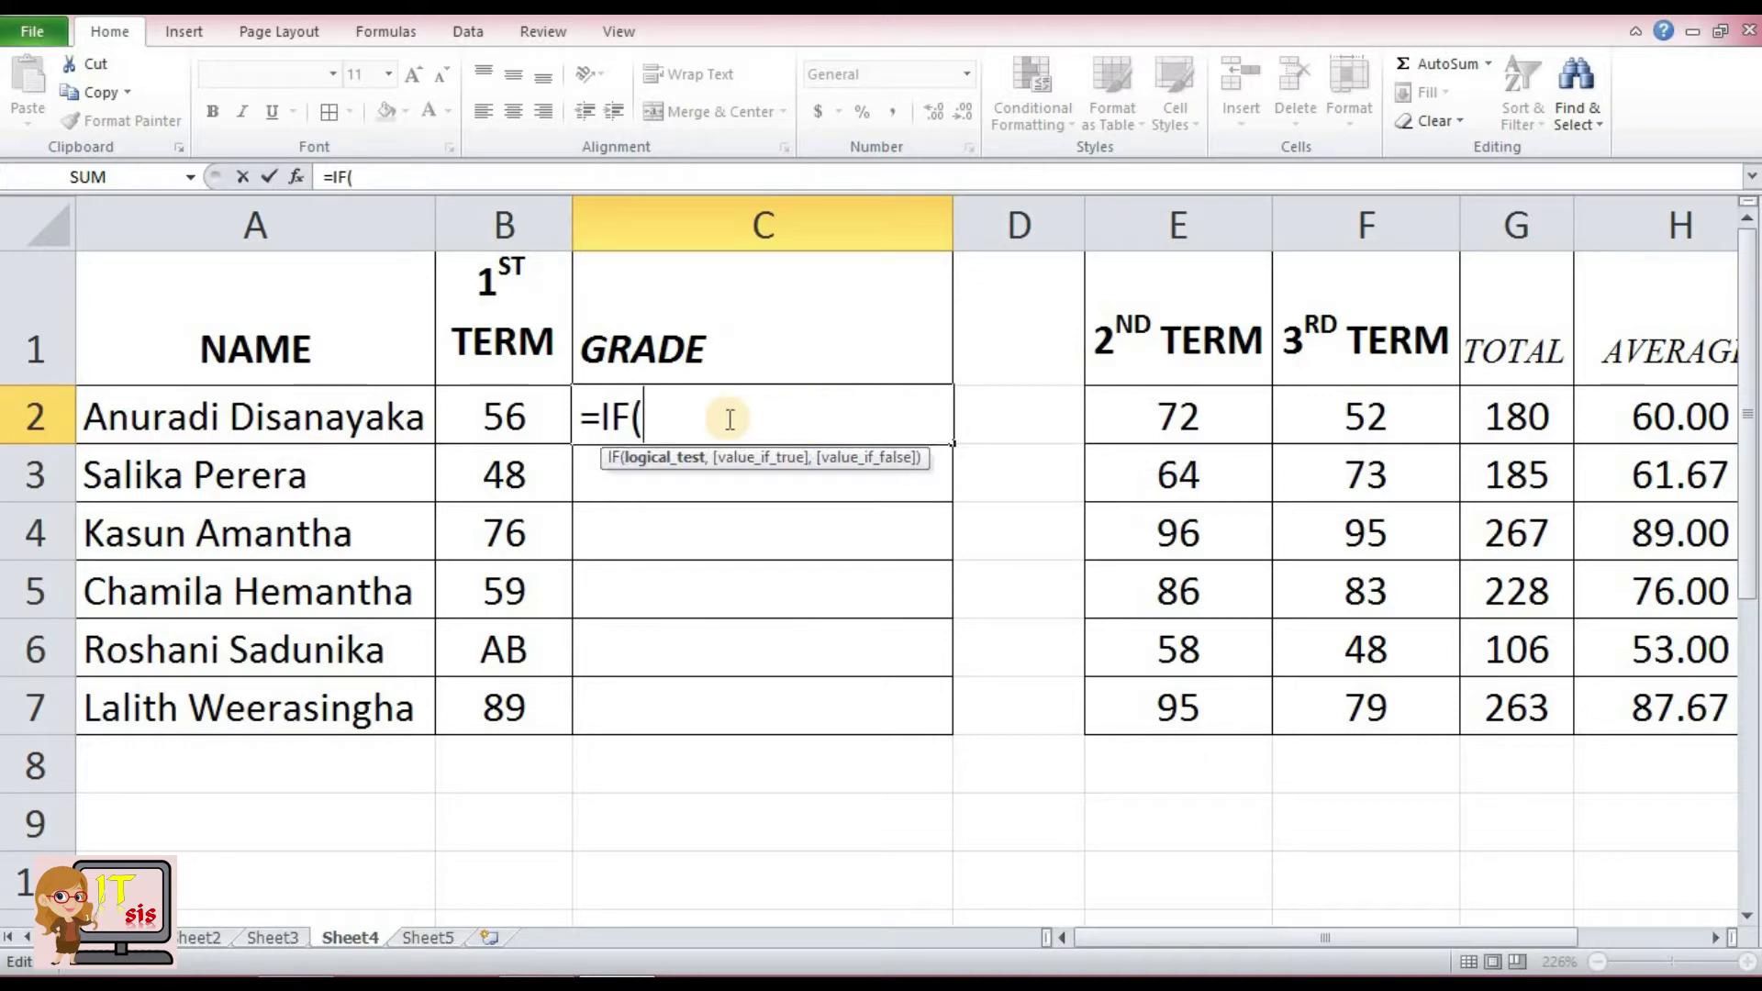
{"action": "left_click", "coordinate": [519, 427]}
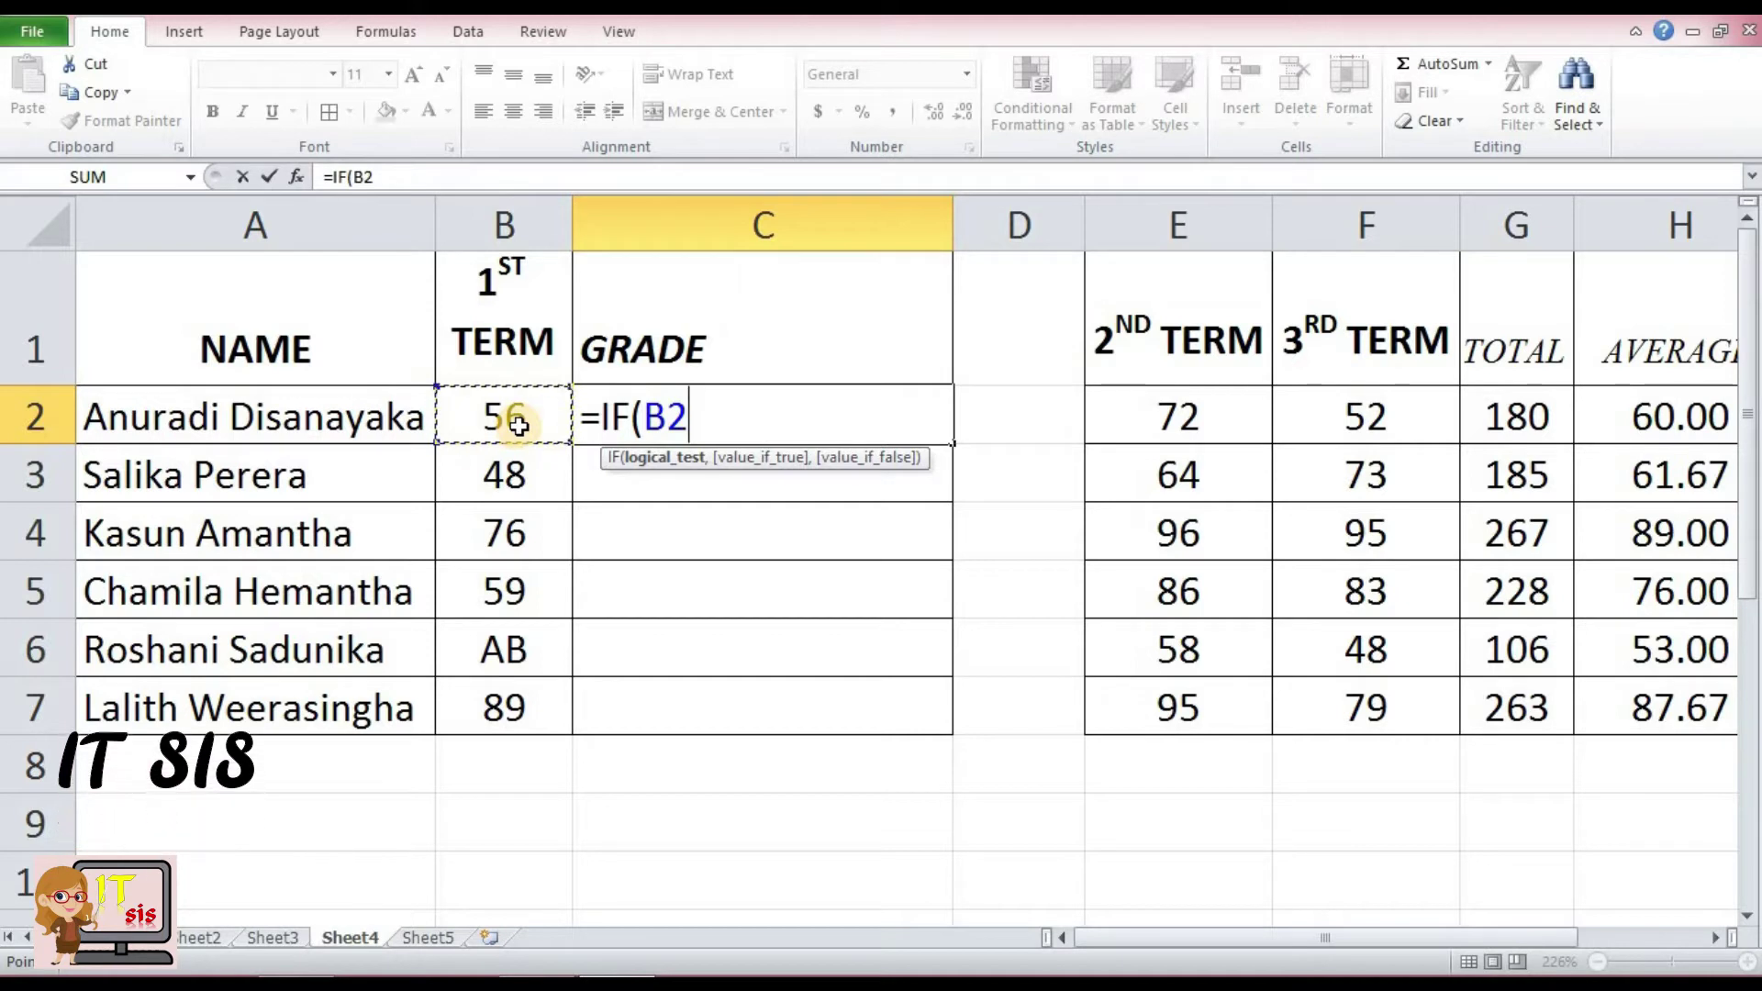
{"action": "type", "text": ">"}
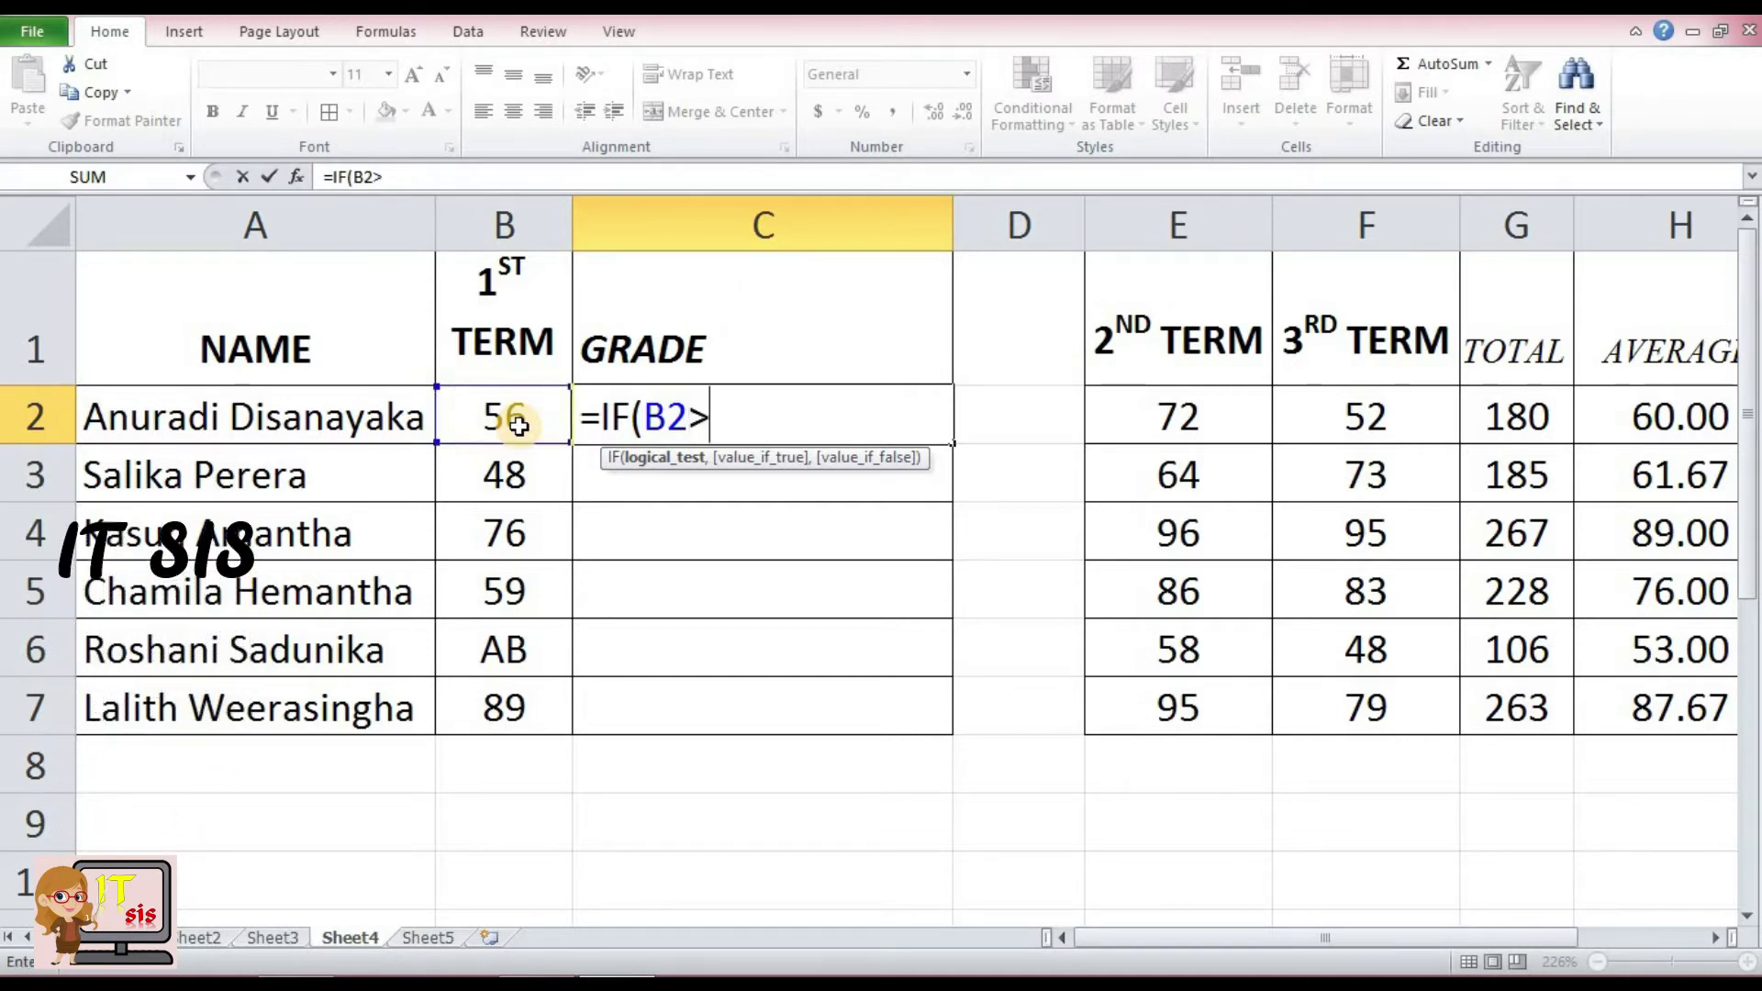
{"action": "type", "text": "7"}
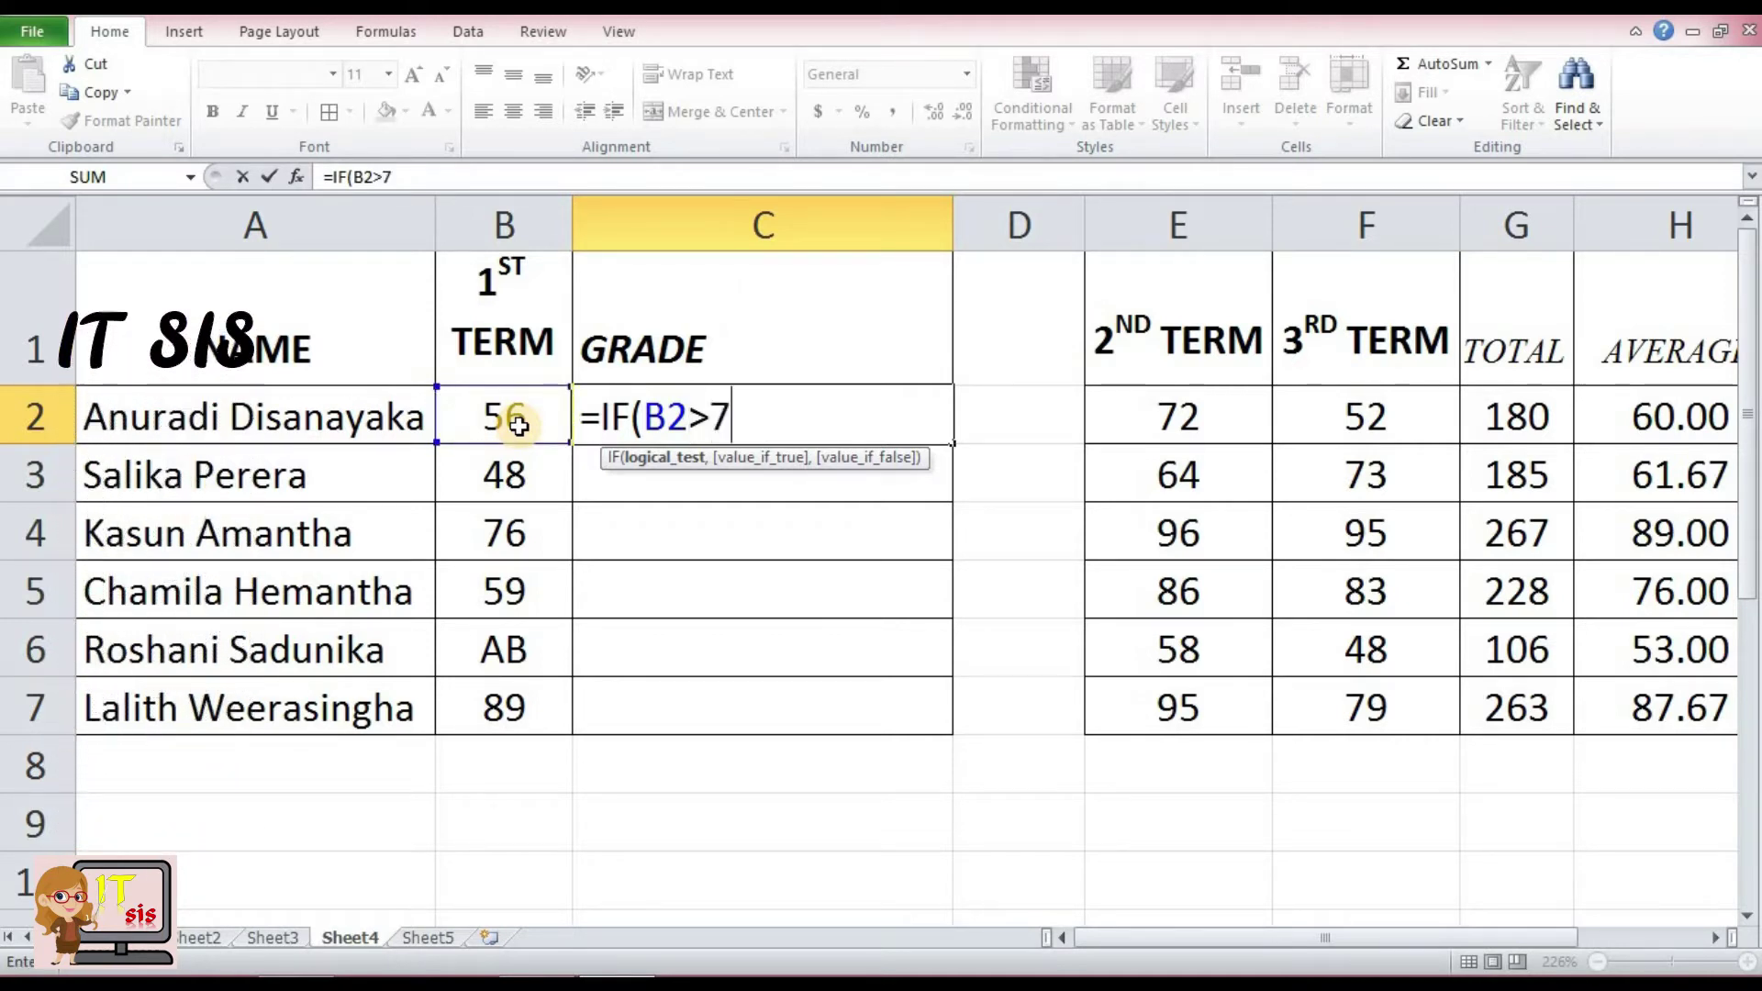
{"action": "type", "text": "5"}
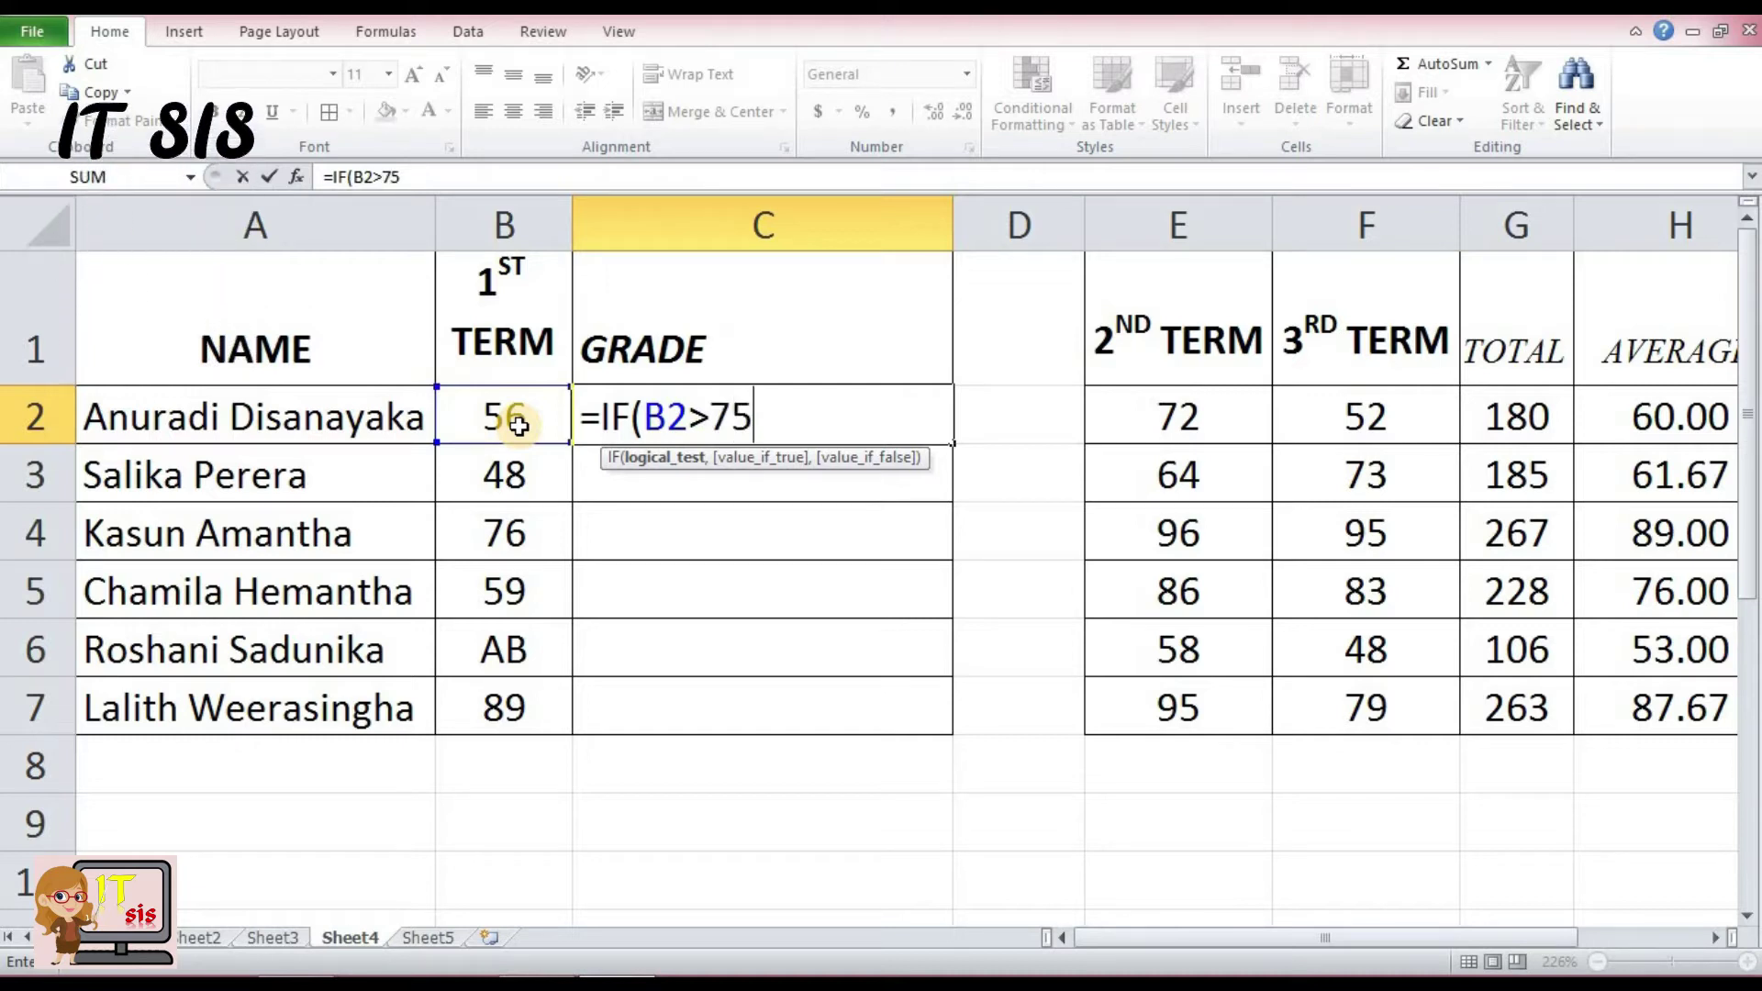
{"action": "type", "text": ","}
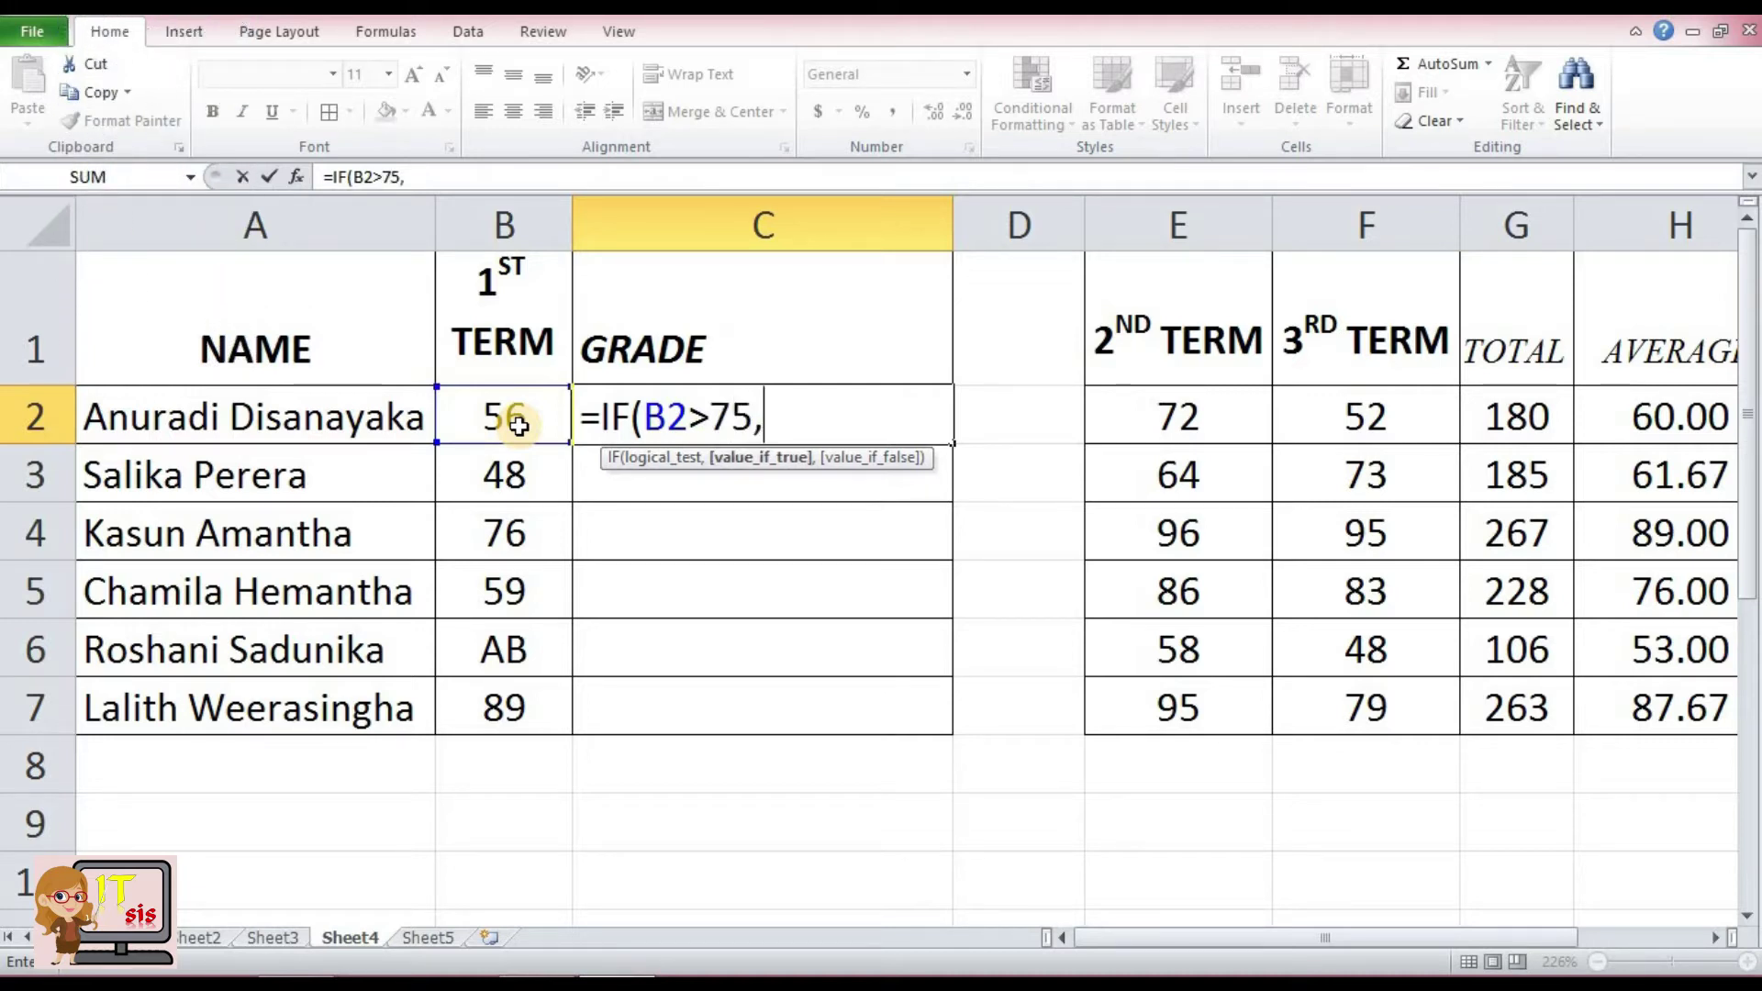
{"action": "type", "text": "\"A\""}
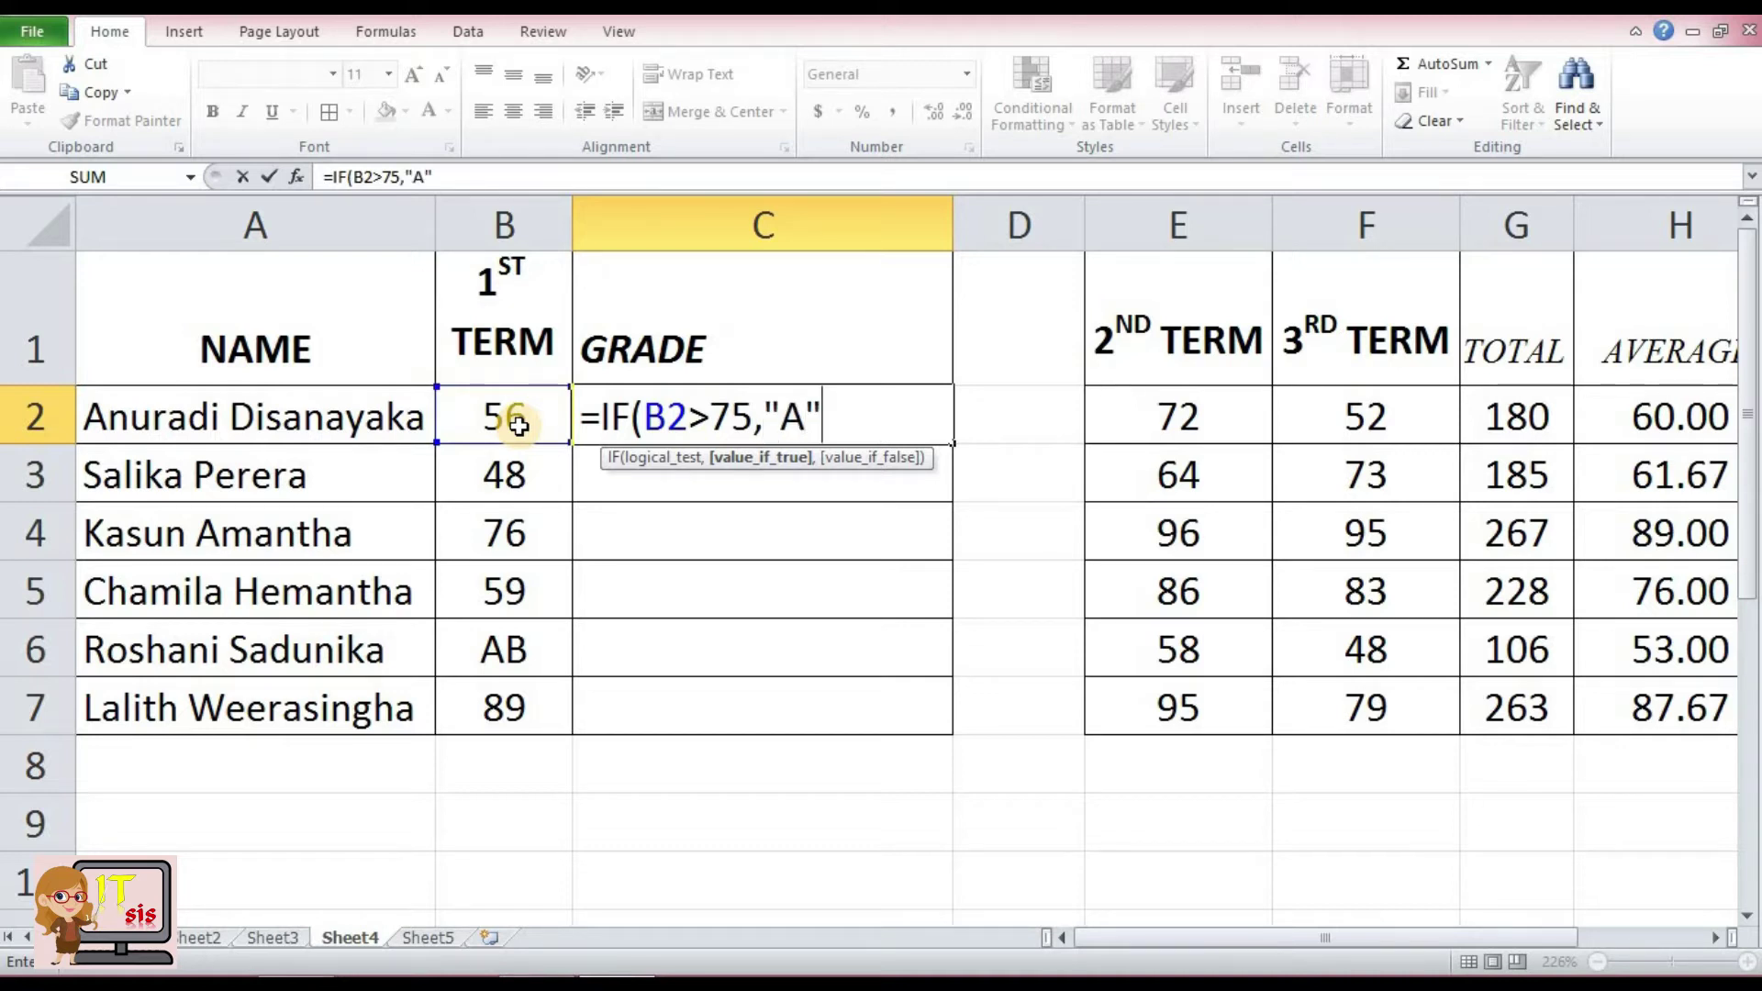
{"action": "type", "text": ","}
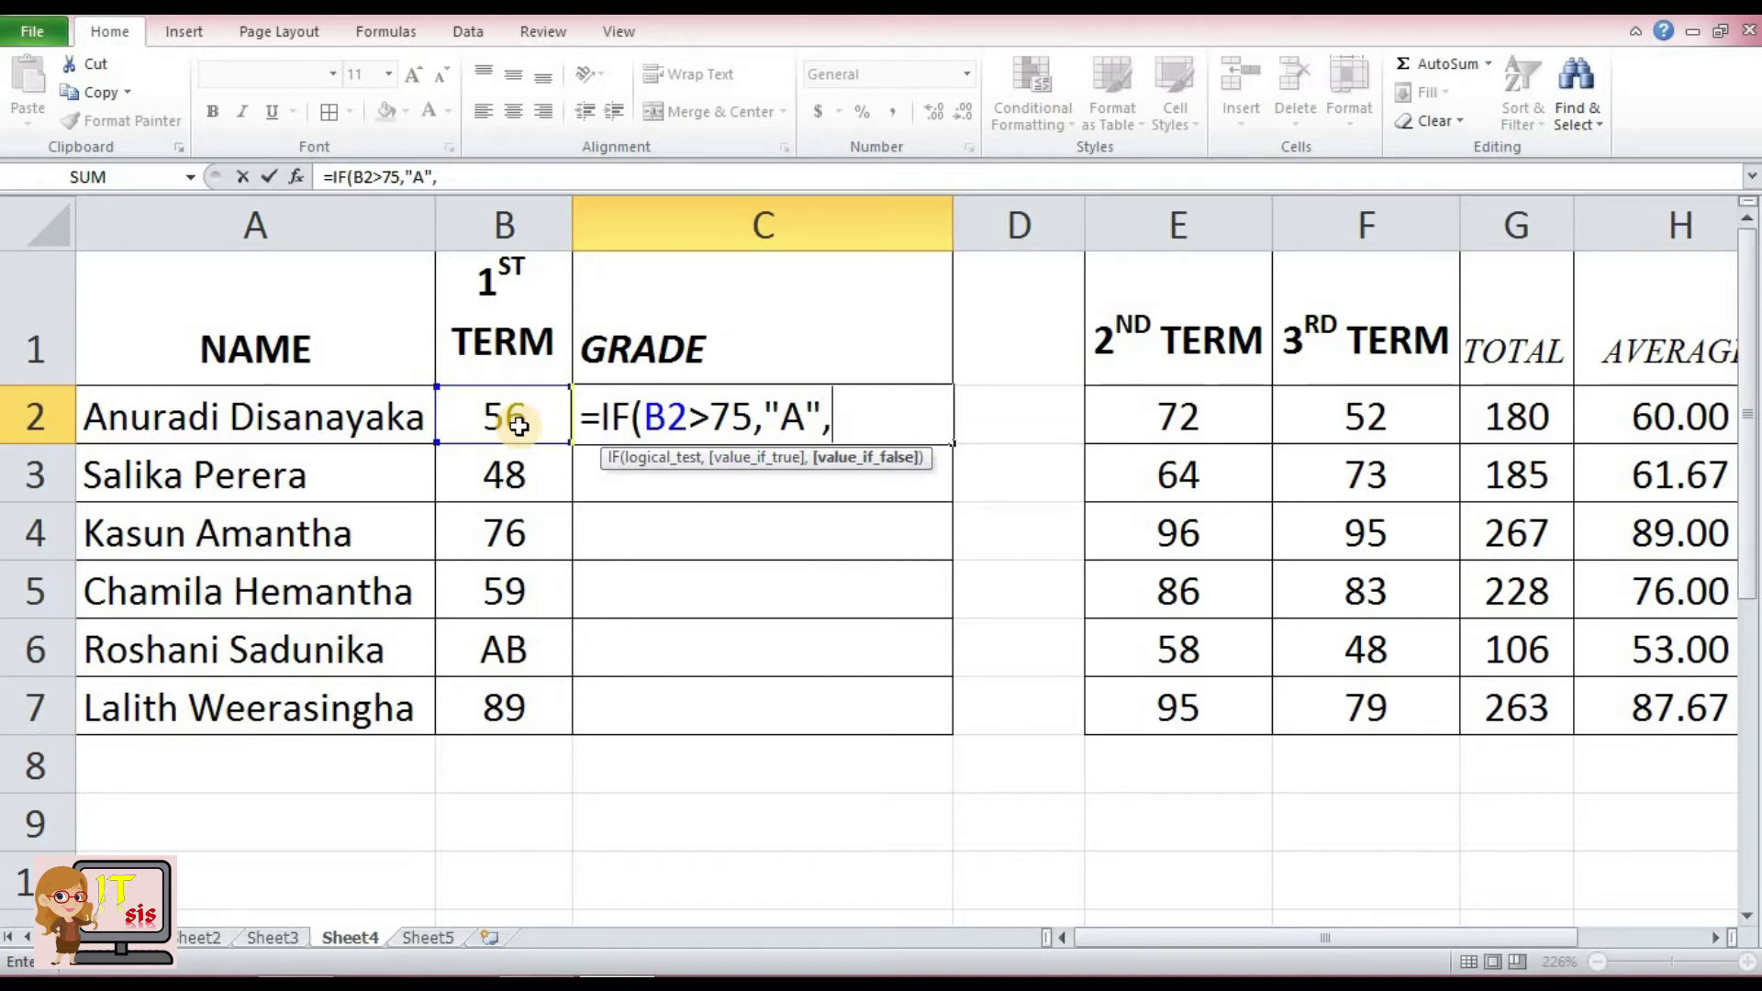
{"action": "type", "text": "I"}
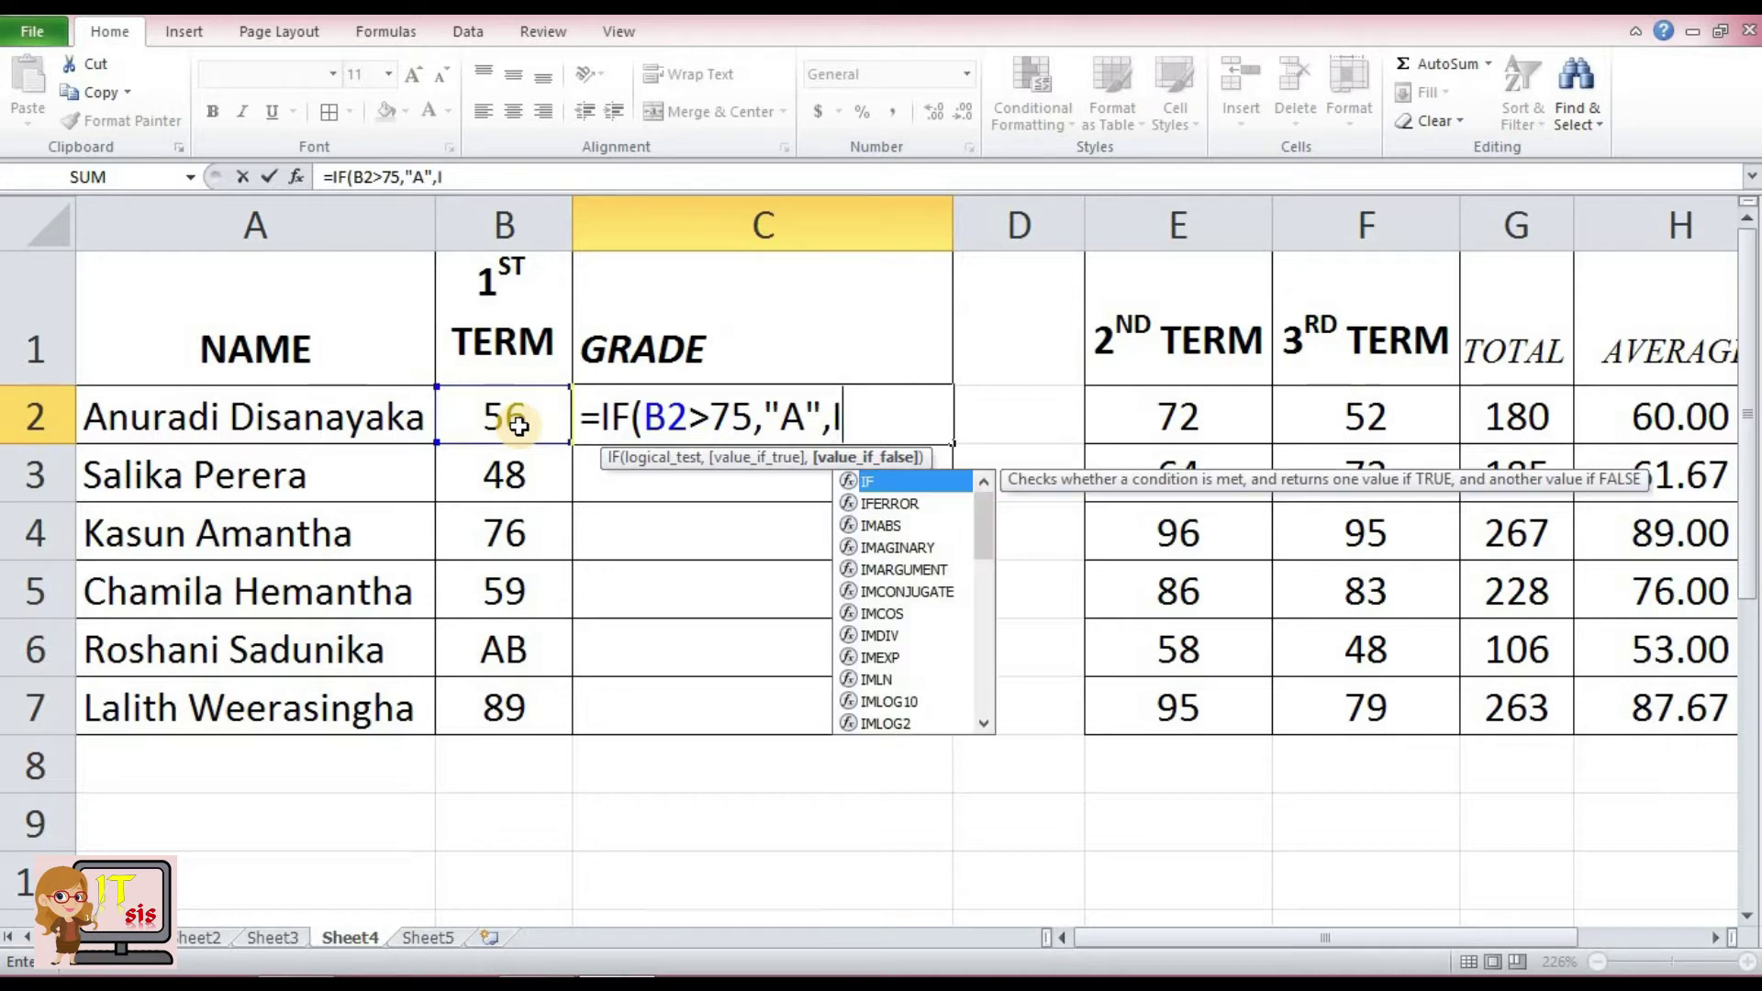
{"action": "type", "text": "F"}
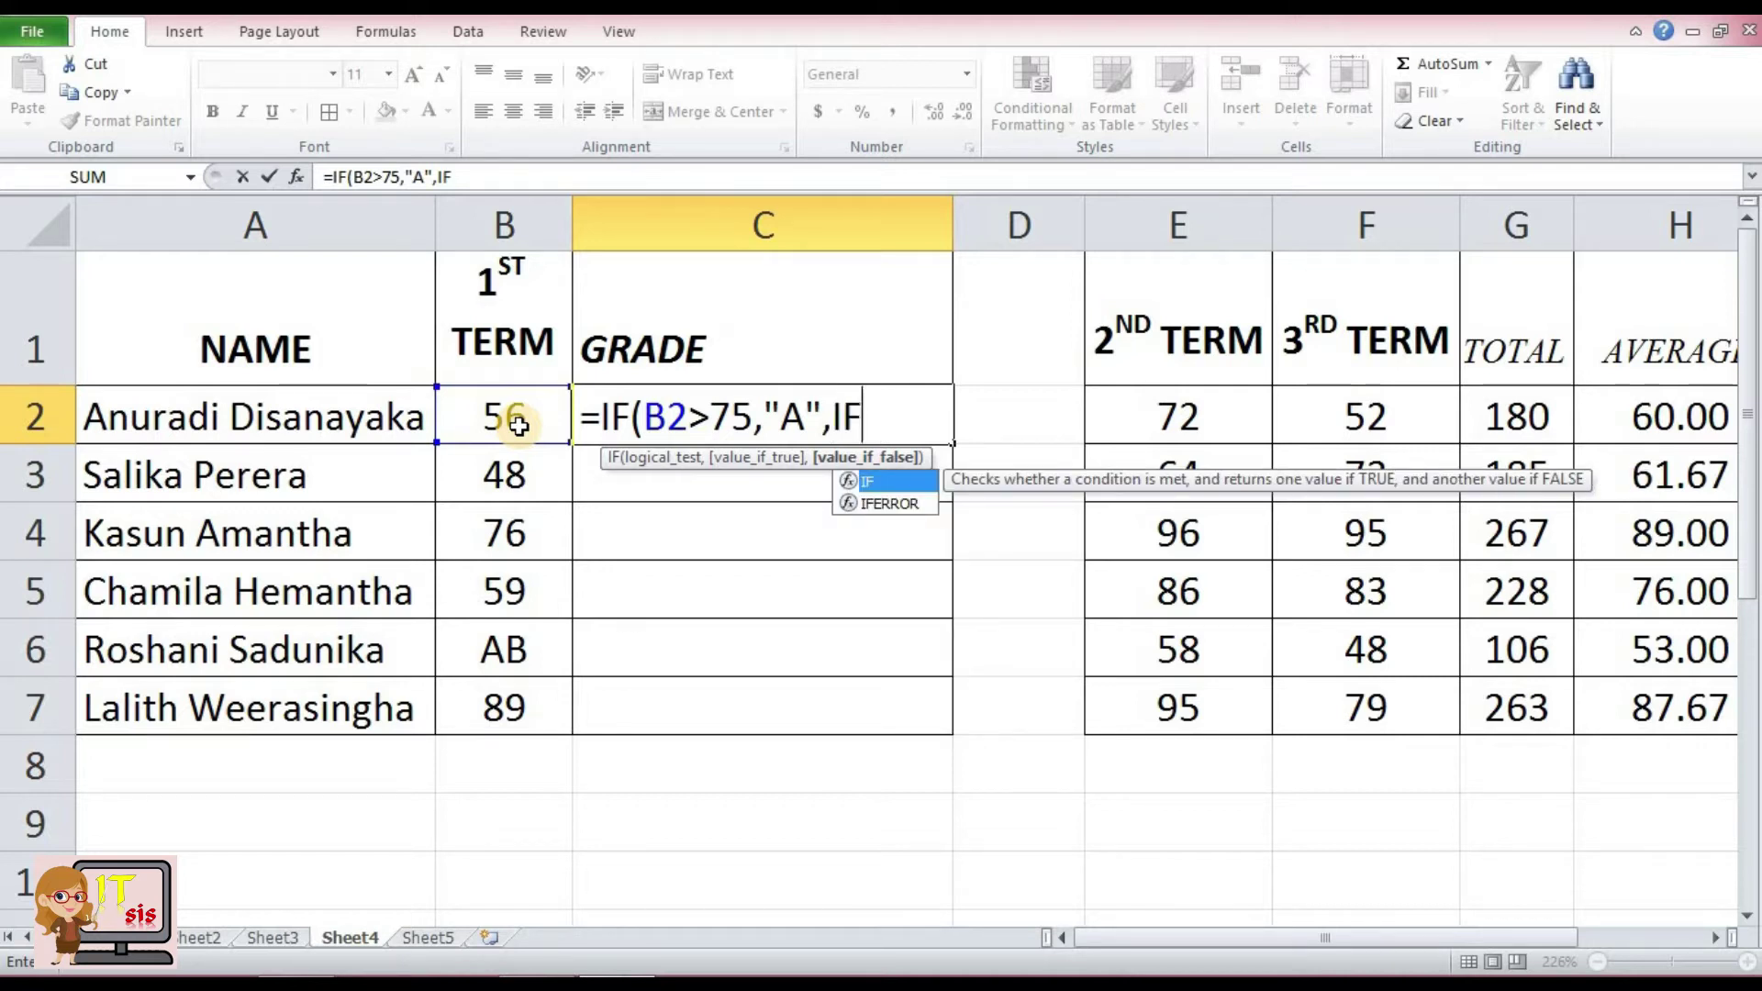
{"action": "type", "text": "("}
- Add the B2>65 test returning "B" and open a third nested IF
{"action": "left_click", "coordinate": [518, 425]}
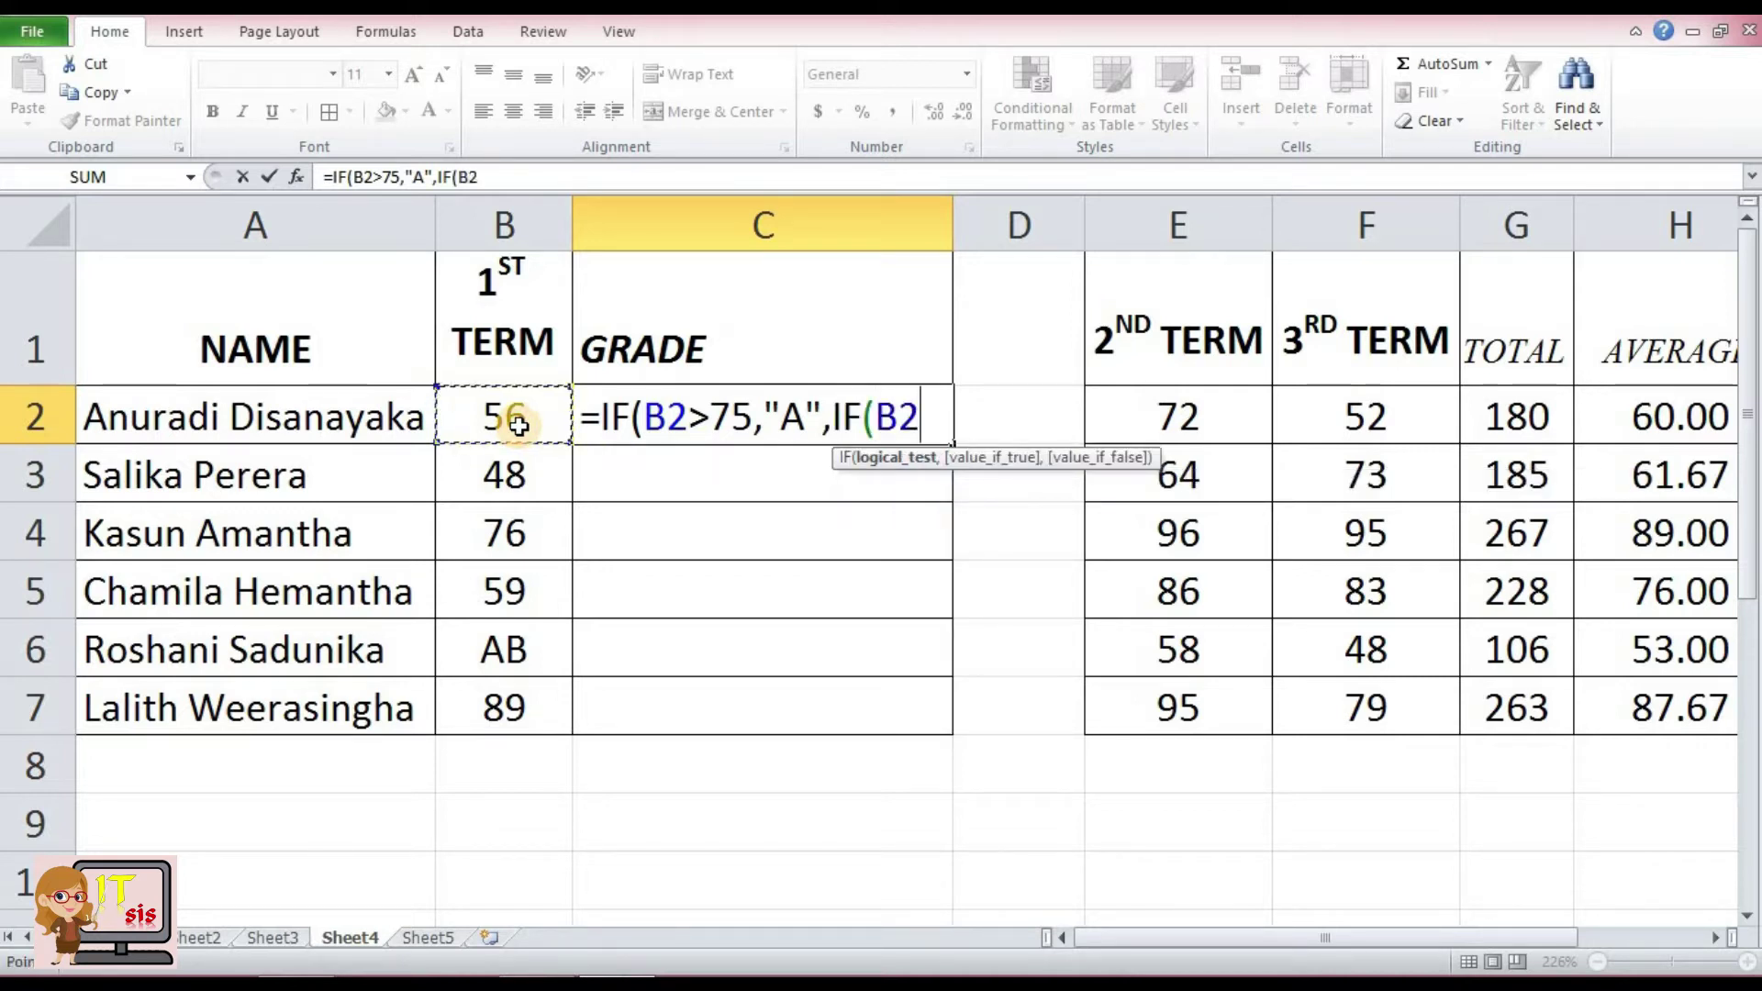
{"action": "type", "text": ">"}
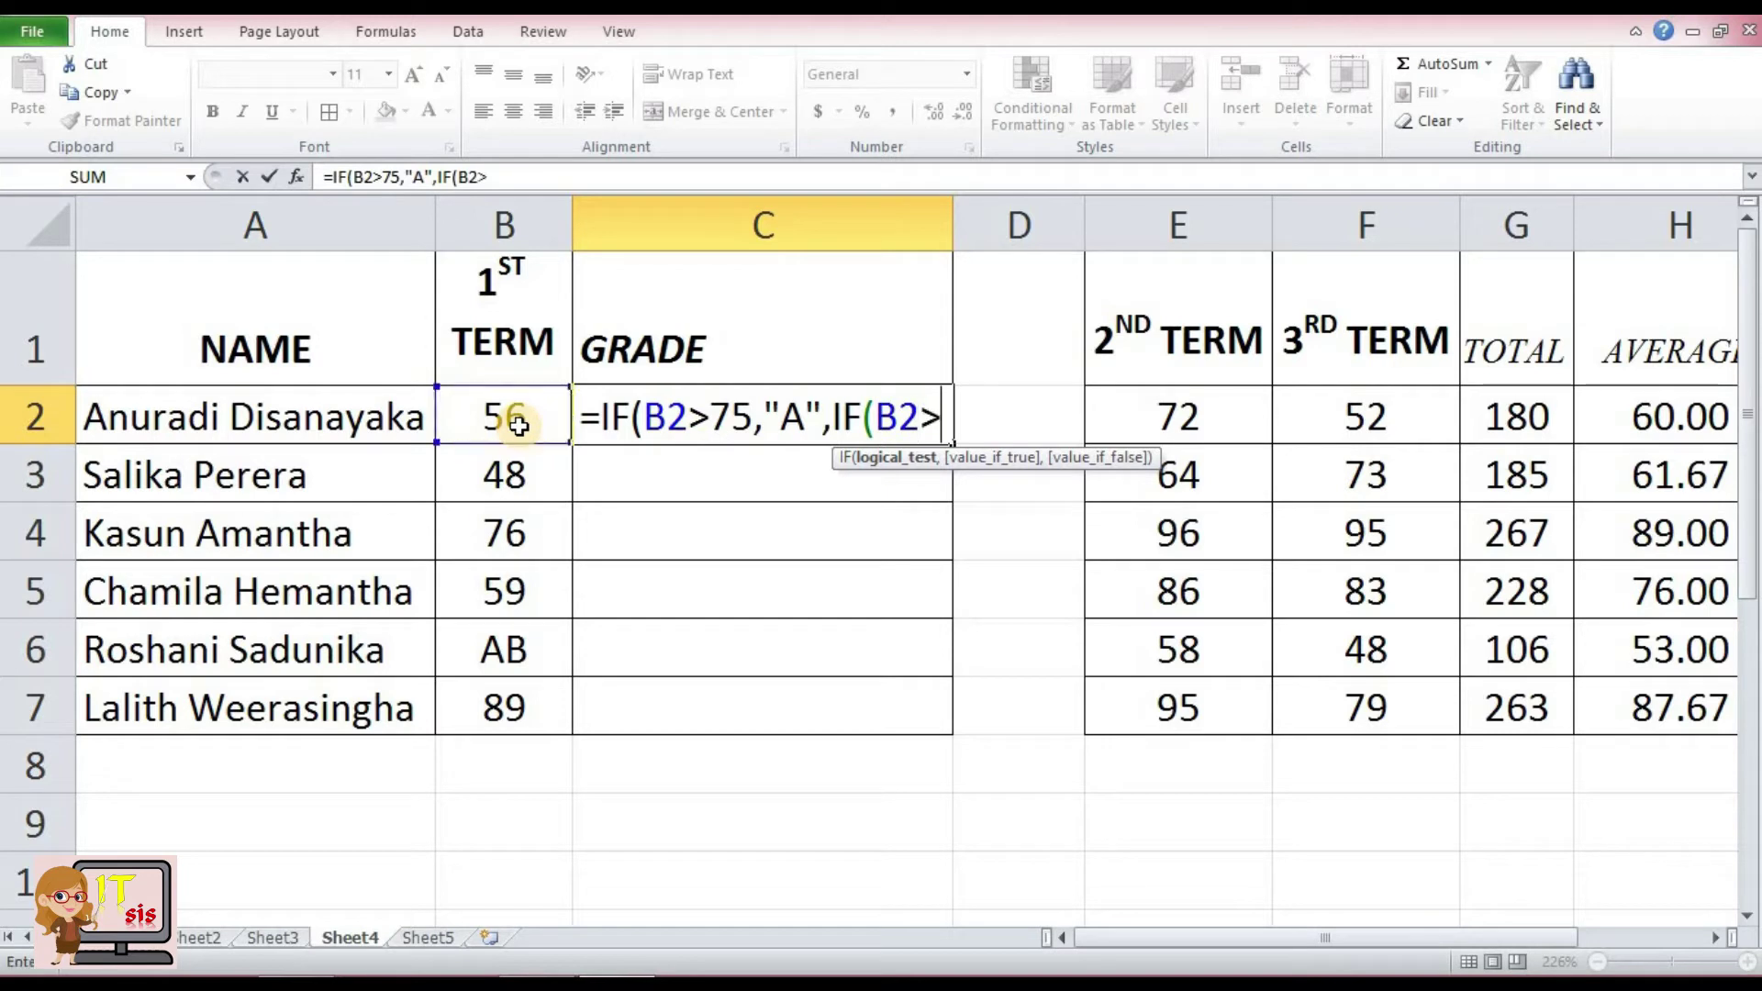
{"action": "type", "text": "65"}
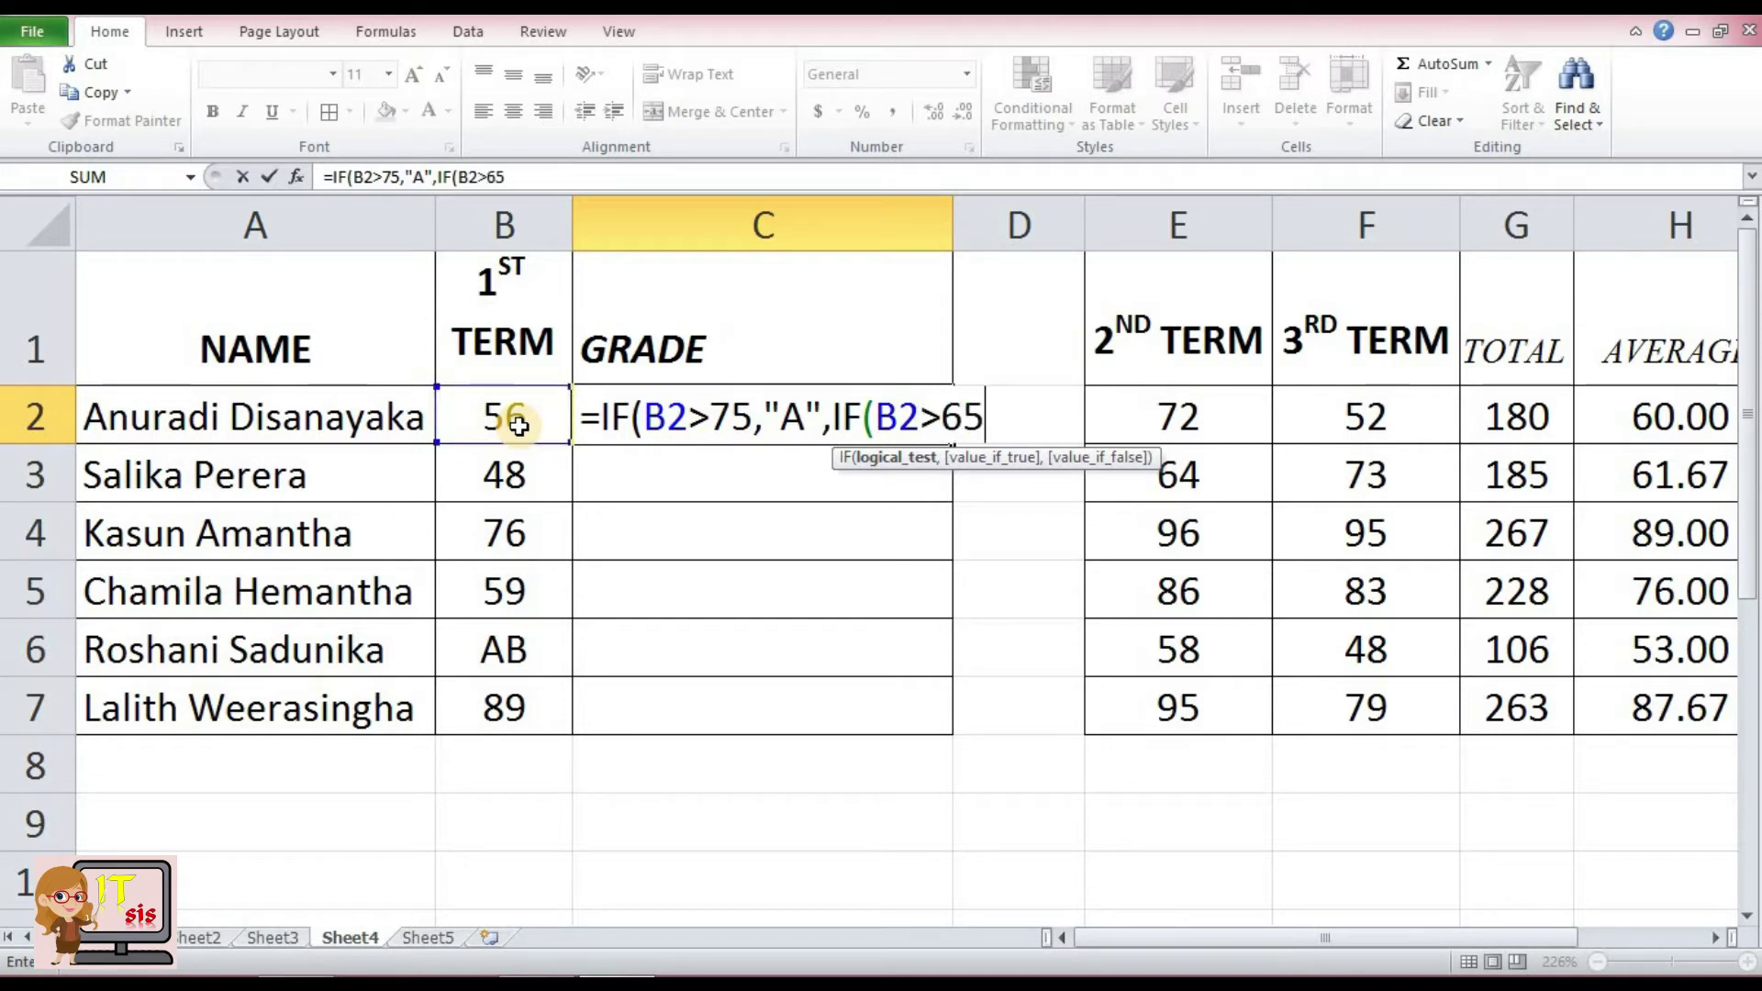
{"action": "type", "text": ","}
{"action": "type", "text": "\""}
{"action": "type", "text": "B"}
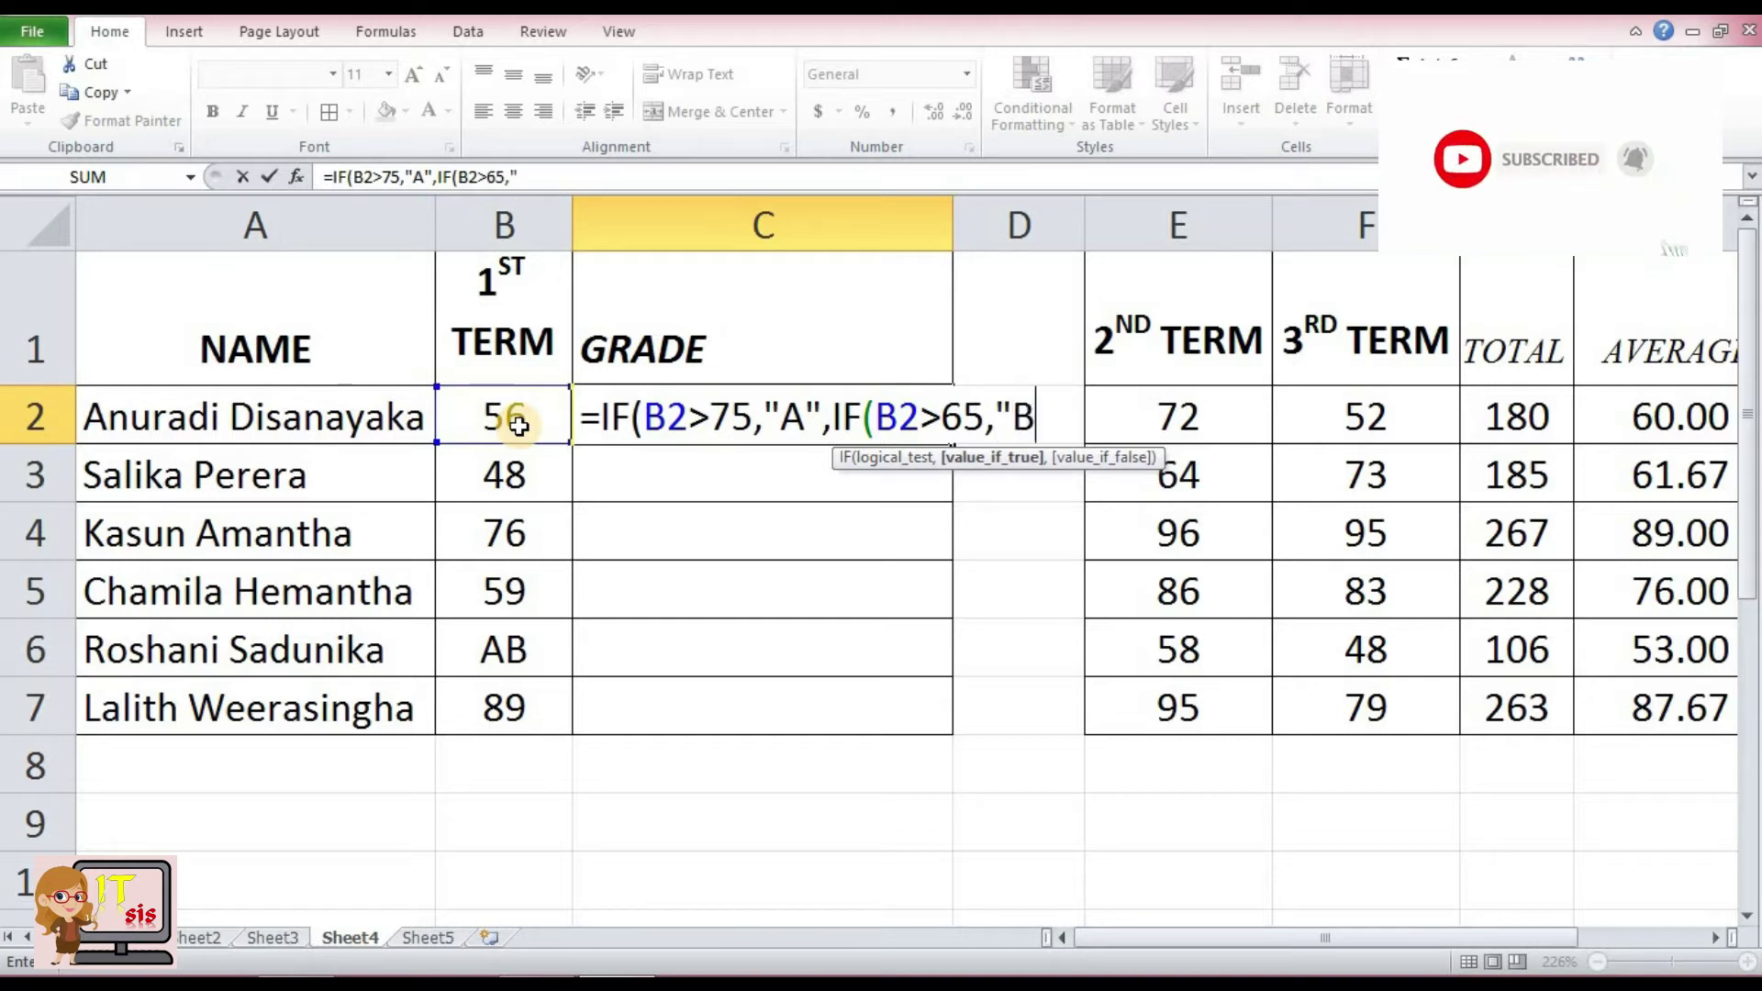
{"action": "type", "text": "\""}
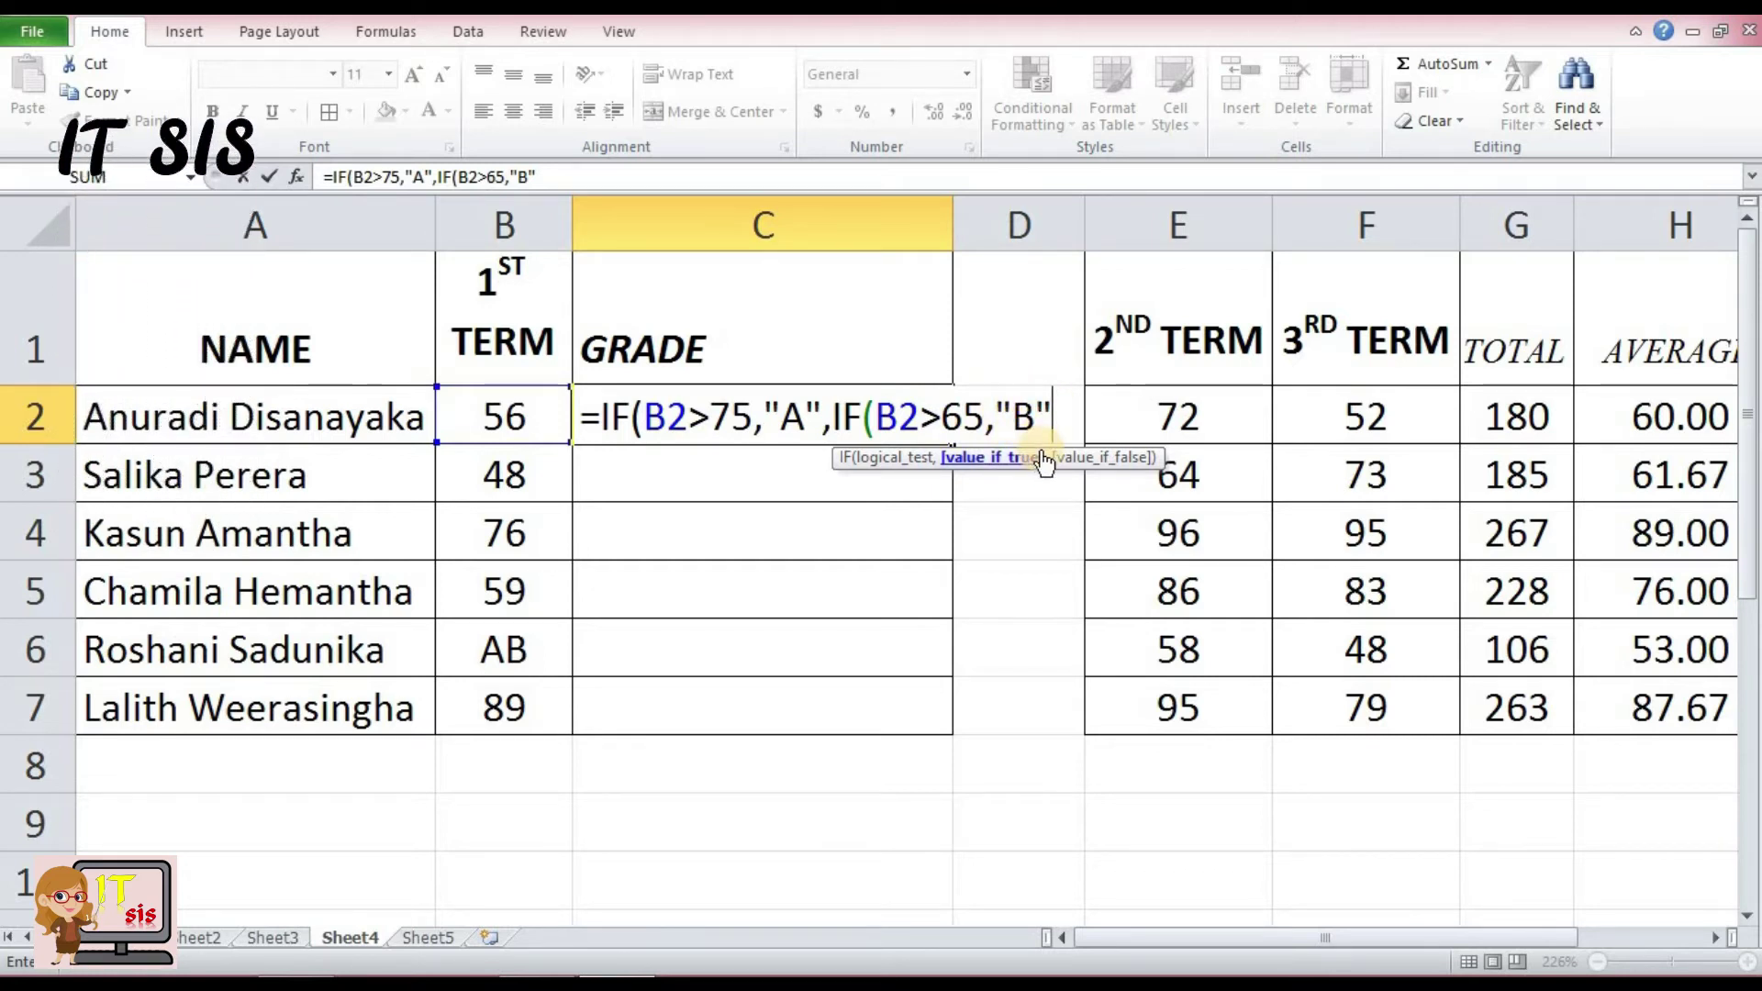
{"action": "type", "text": ","}
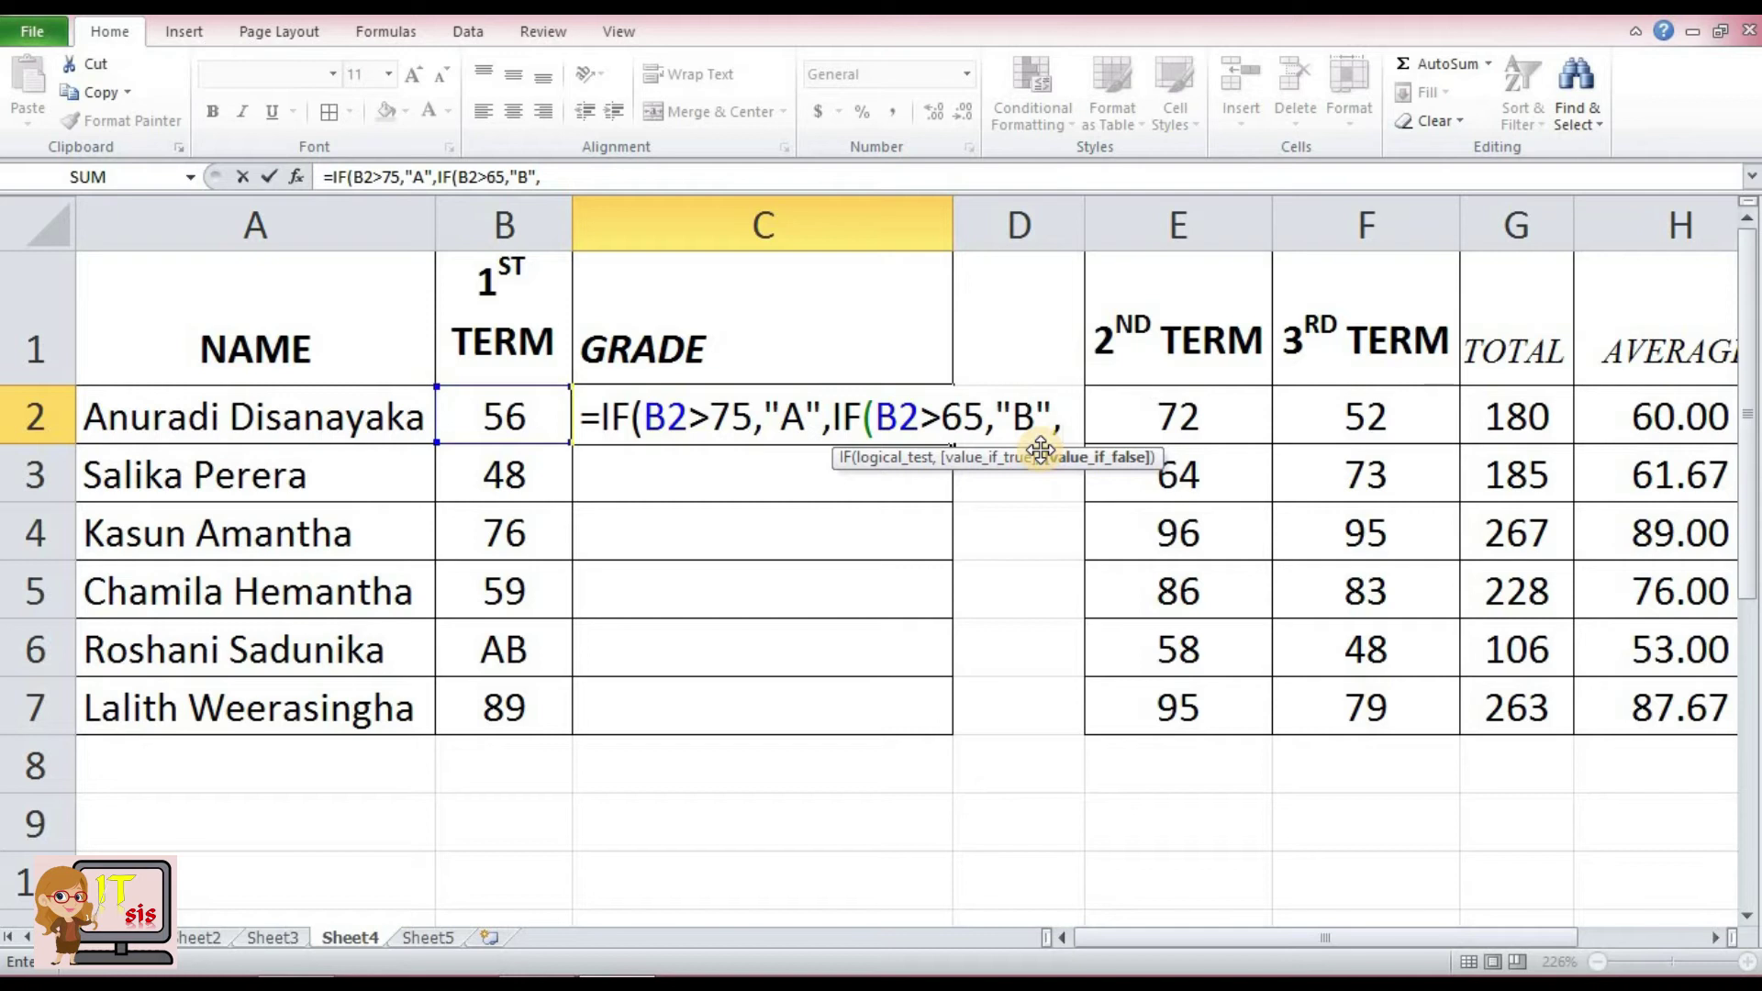
{"action": "type", "text": "IF"}
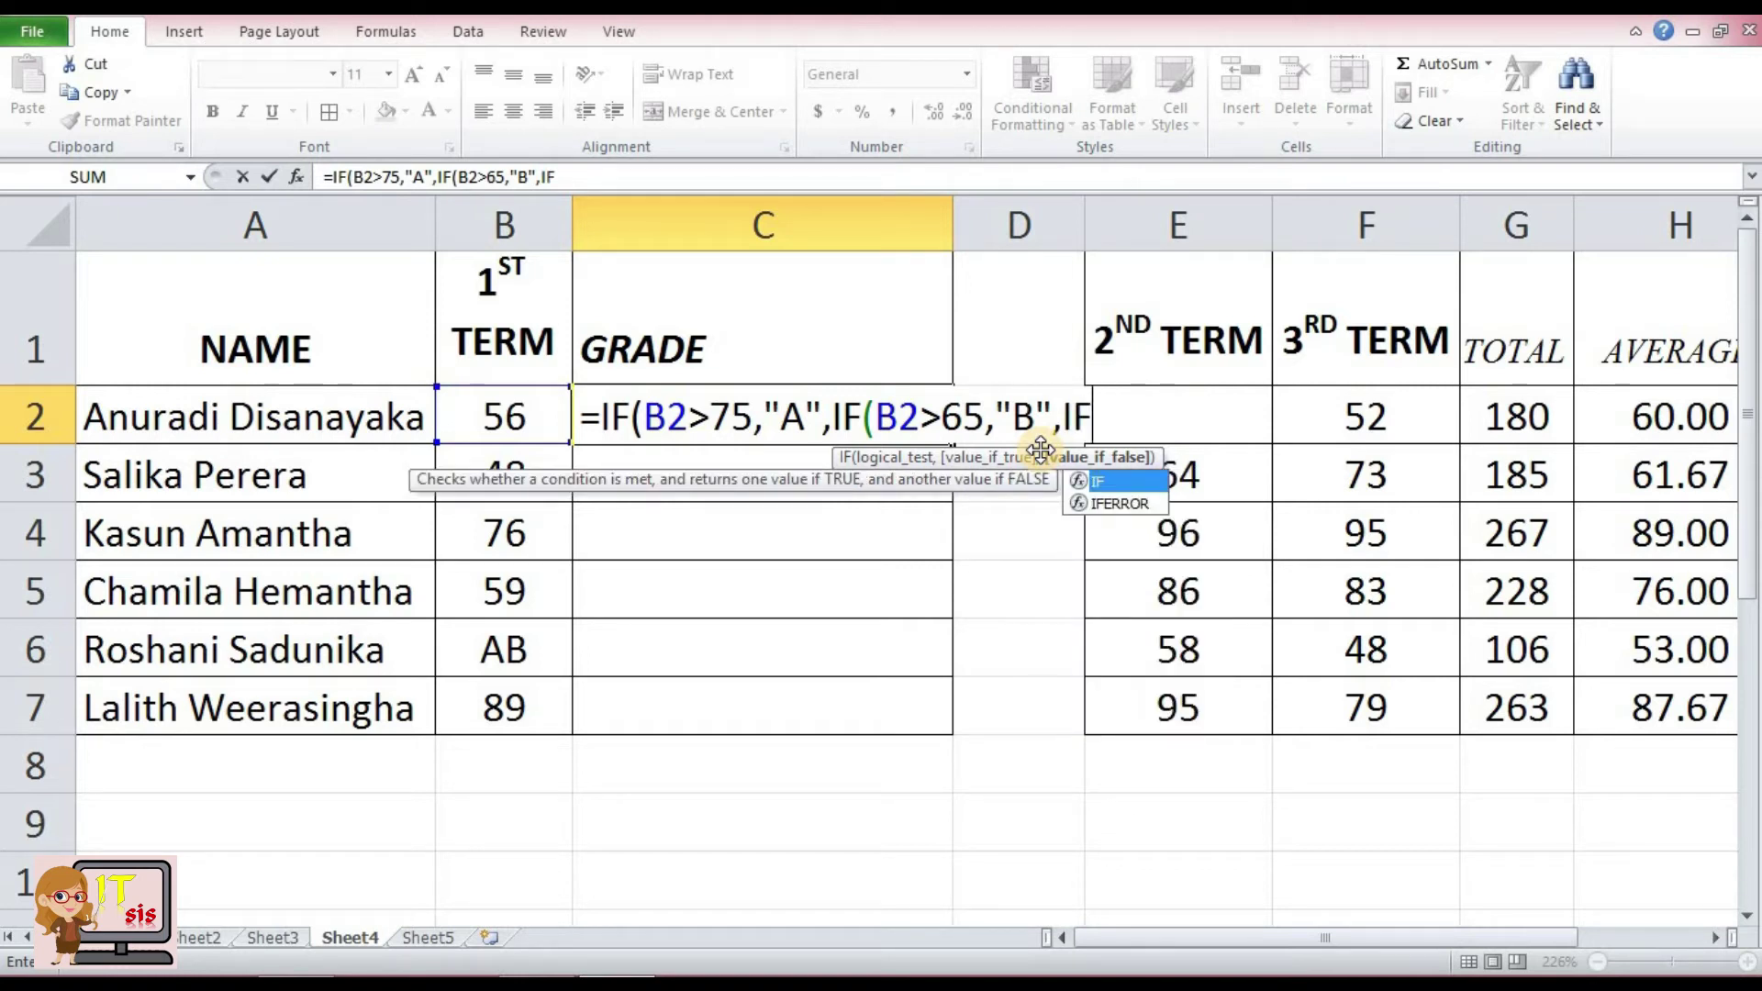
{"action": "type", "text": "("}
- Add B2>55 returning "C" and B2>45 returning "S", with "F" fallback and closing brackets
{"action": "left_click", "coordinate": [539, 430]}
{"action": "type", "text": ">"}
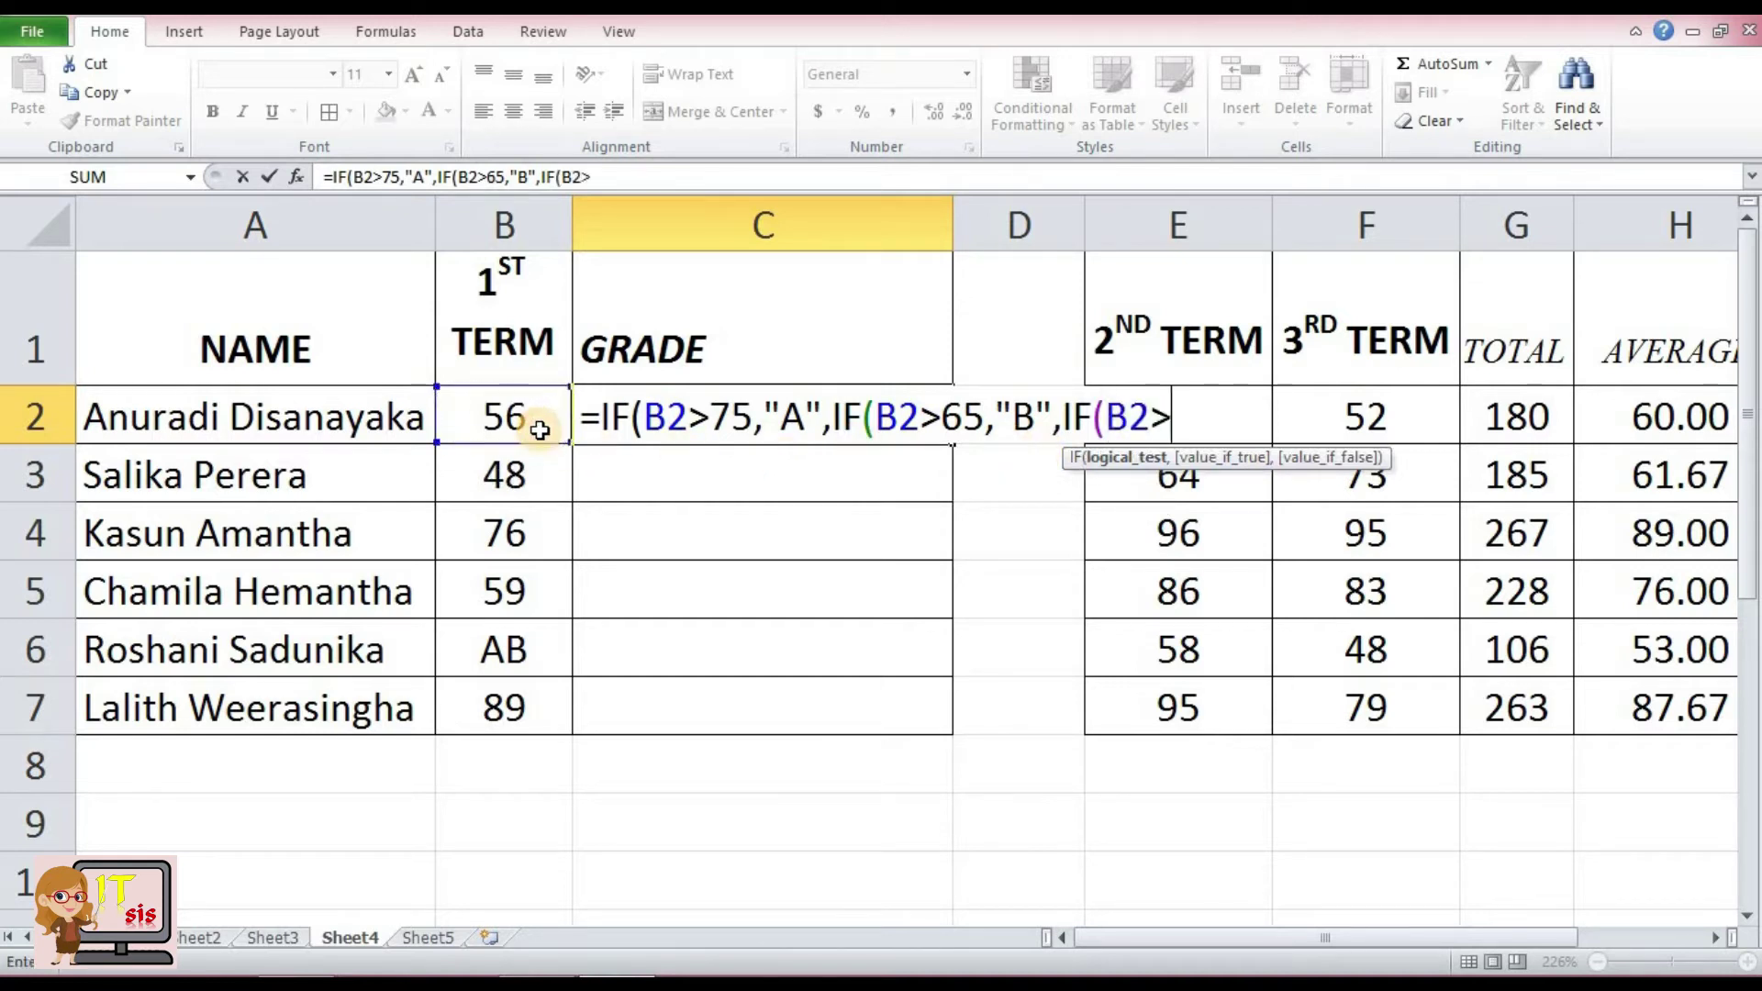
{"action": "type", "text": "55"}
{"action": "type", "text": ",\""}
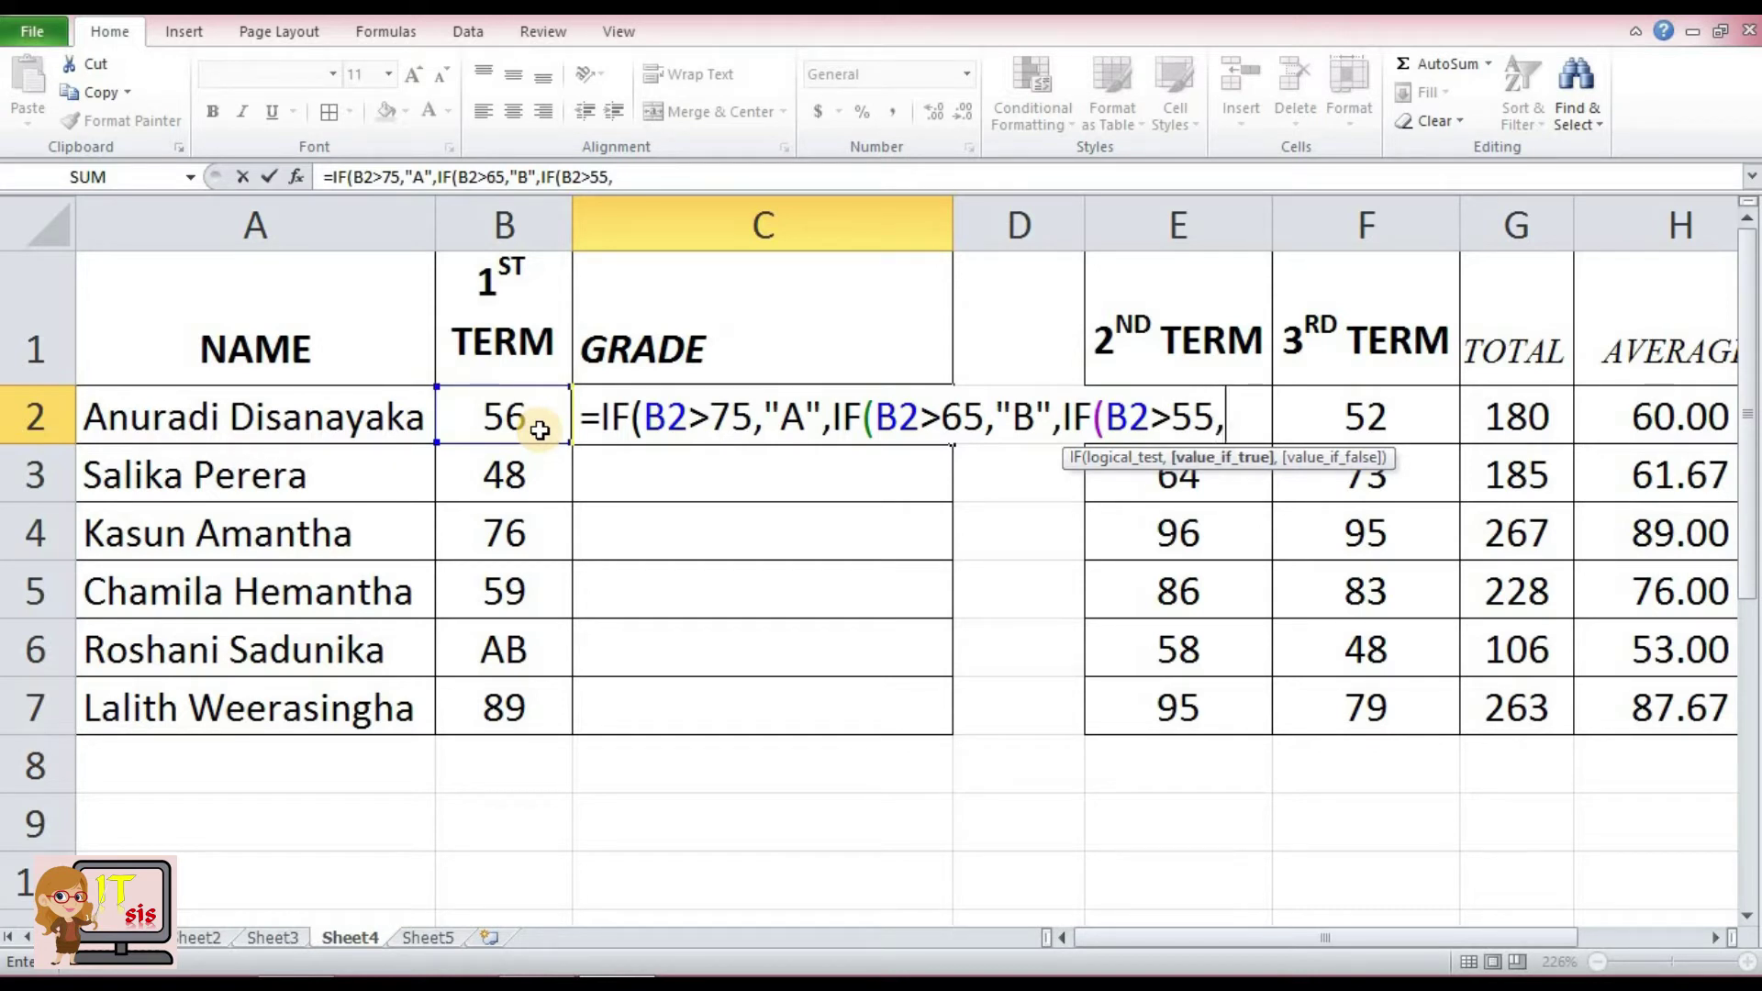
{"action": "type", "text": "C\""}
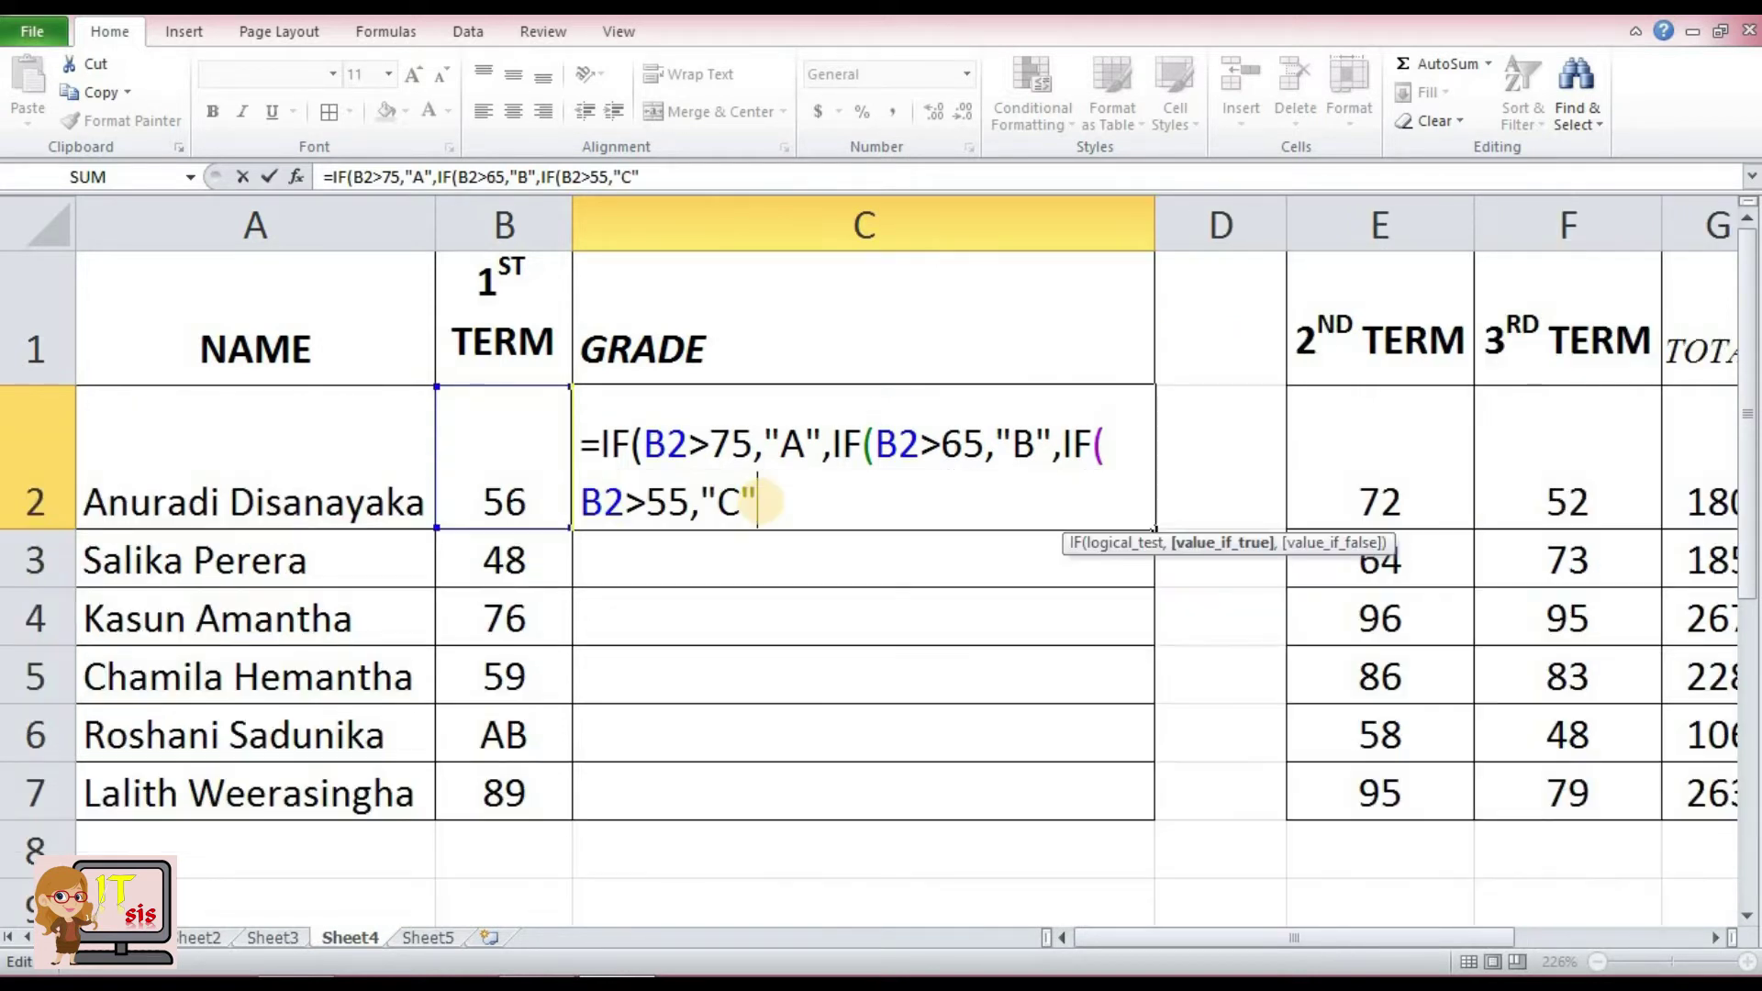
{"action": "type", "text": ","}
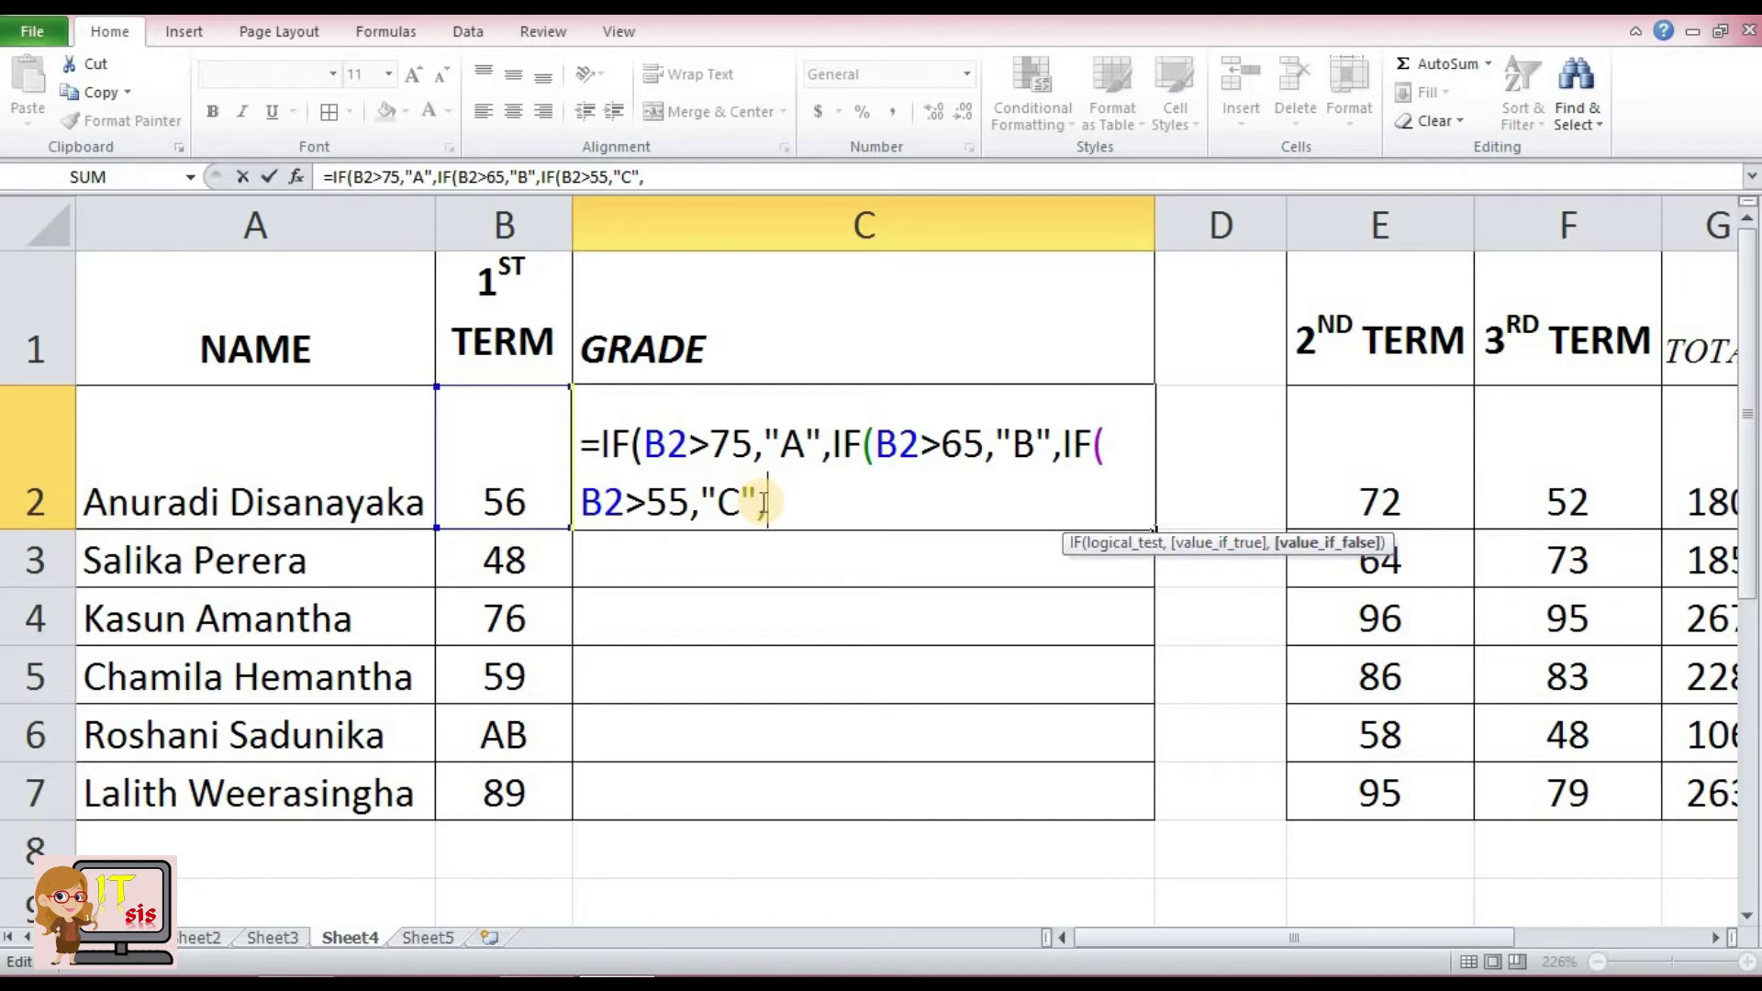
{"action": "type", "text": "IF("}
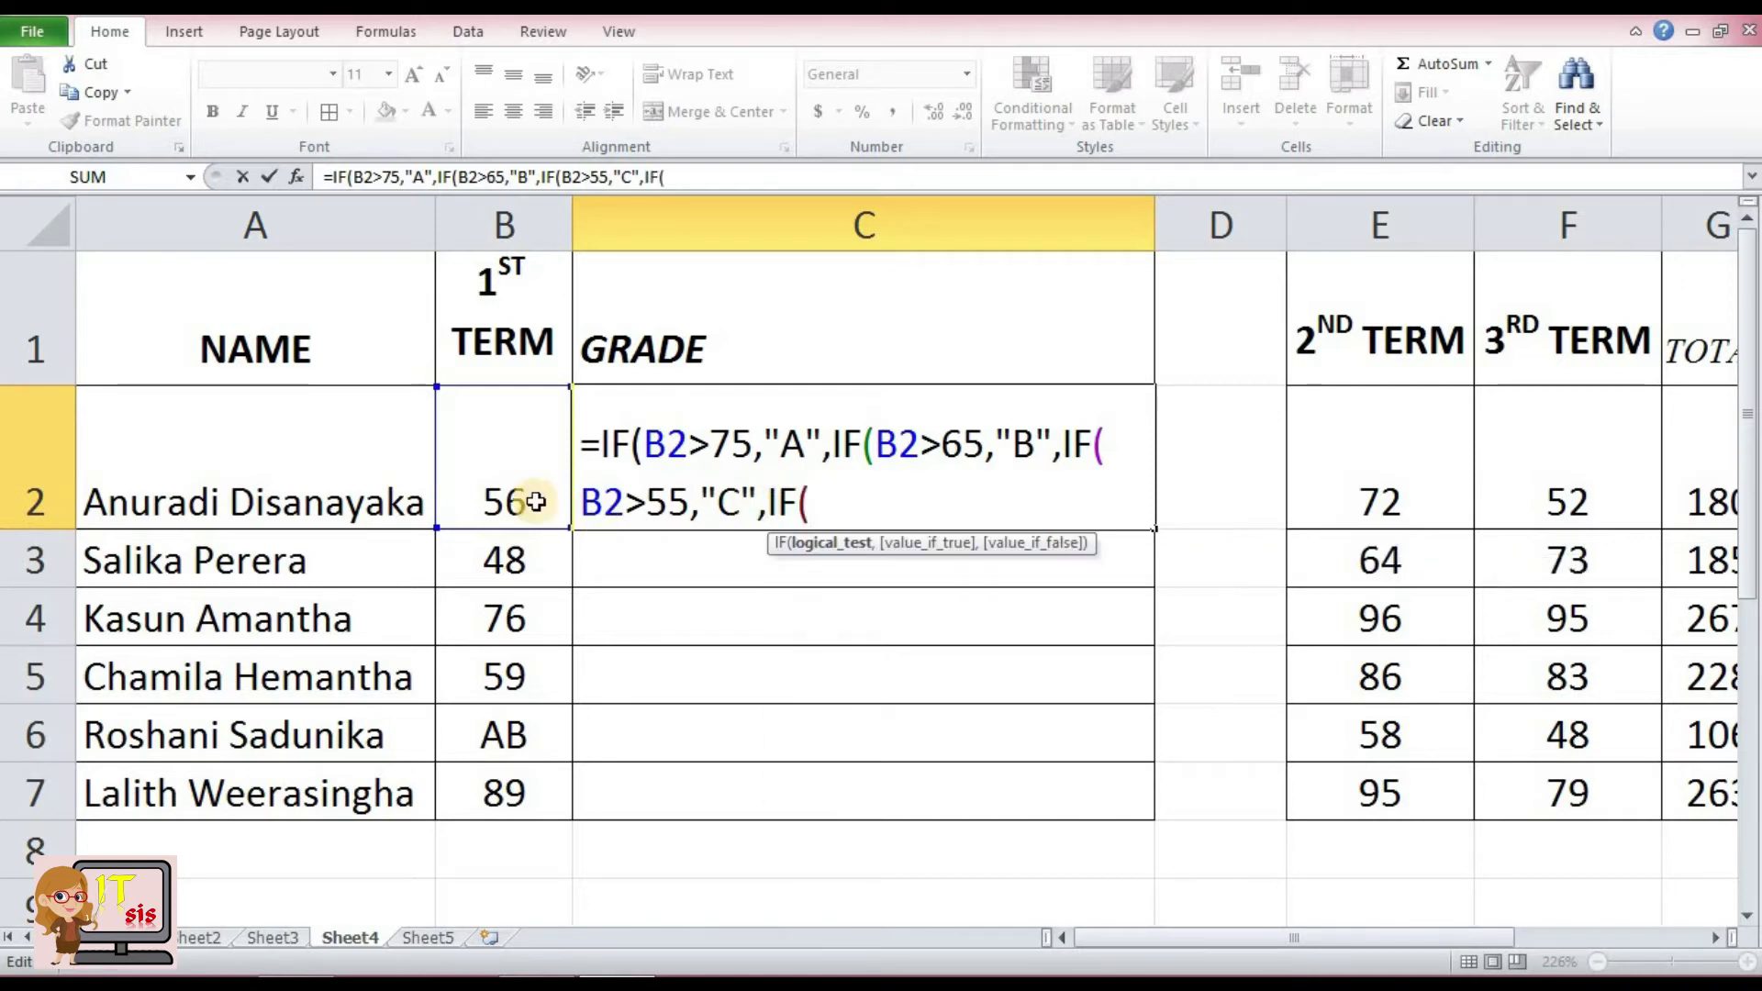
{"action": "left_click", "coordinate": [516, 498]}
{"action": "type", "text": ">4"}
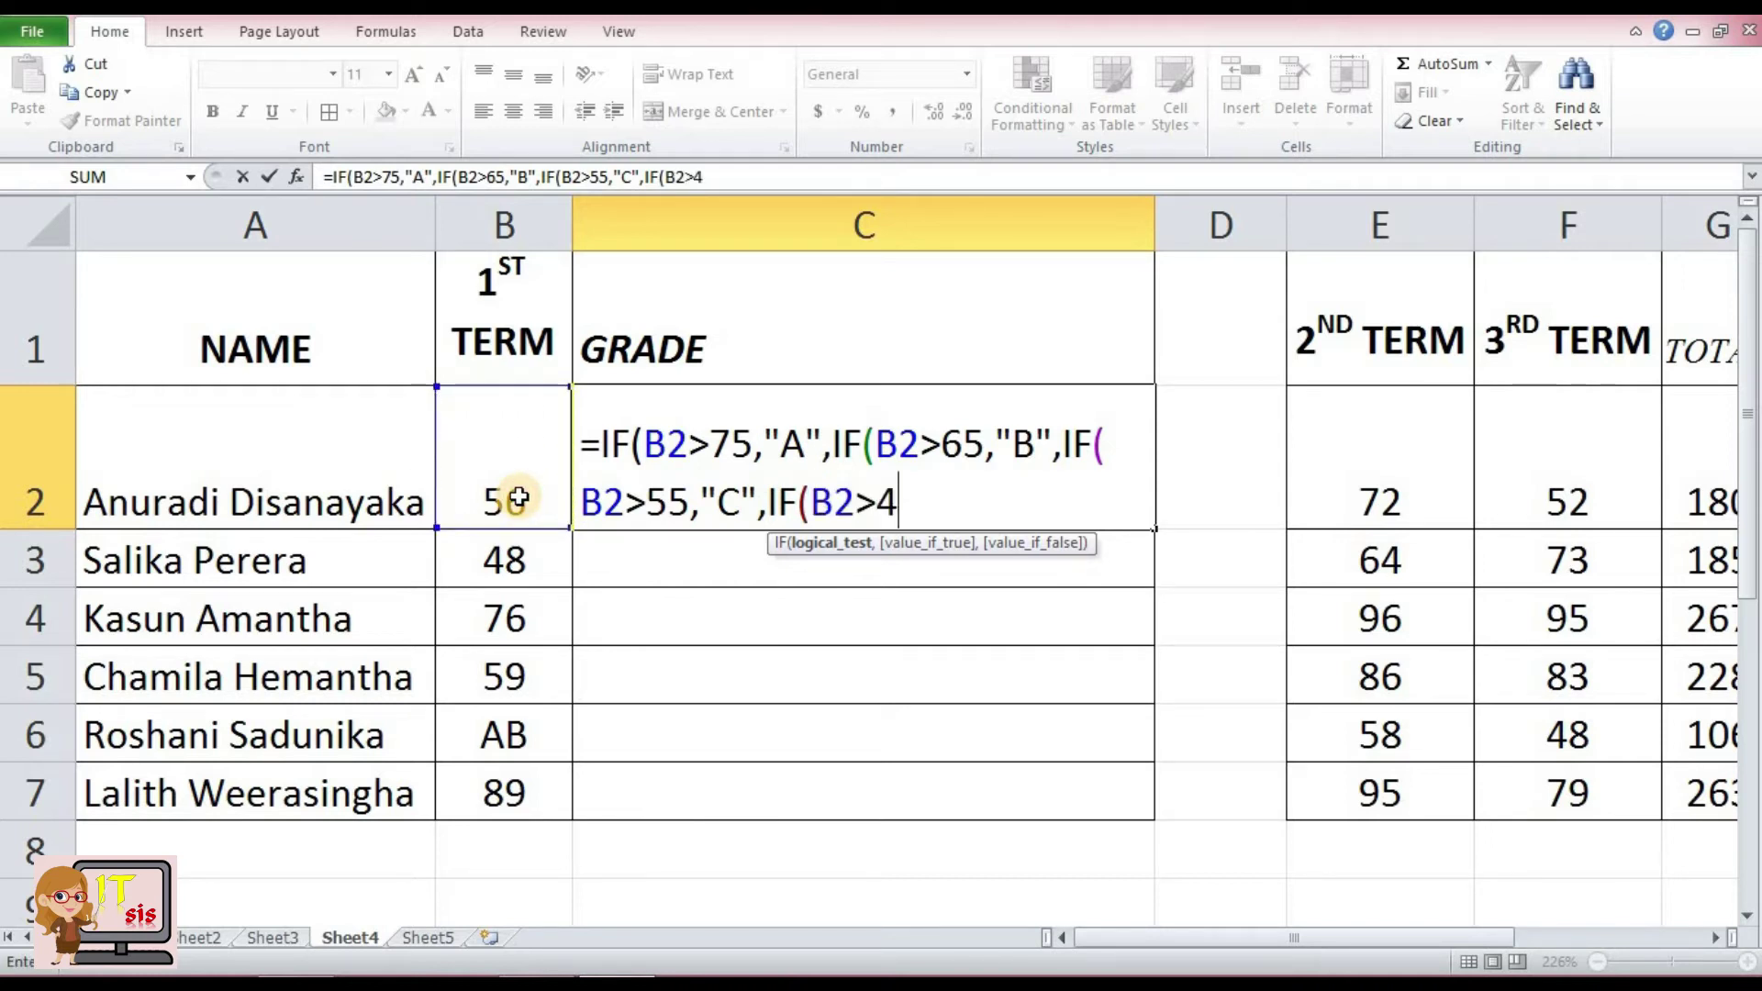
{"action": "type", "text": "\","}
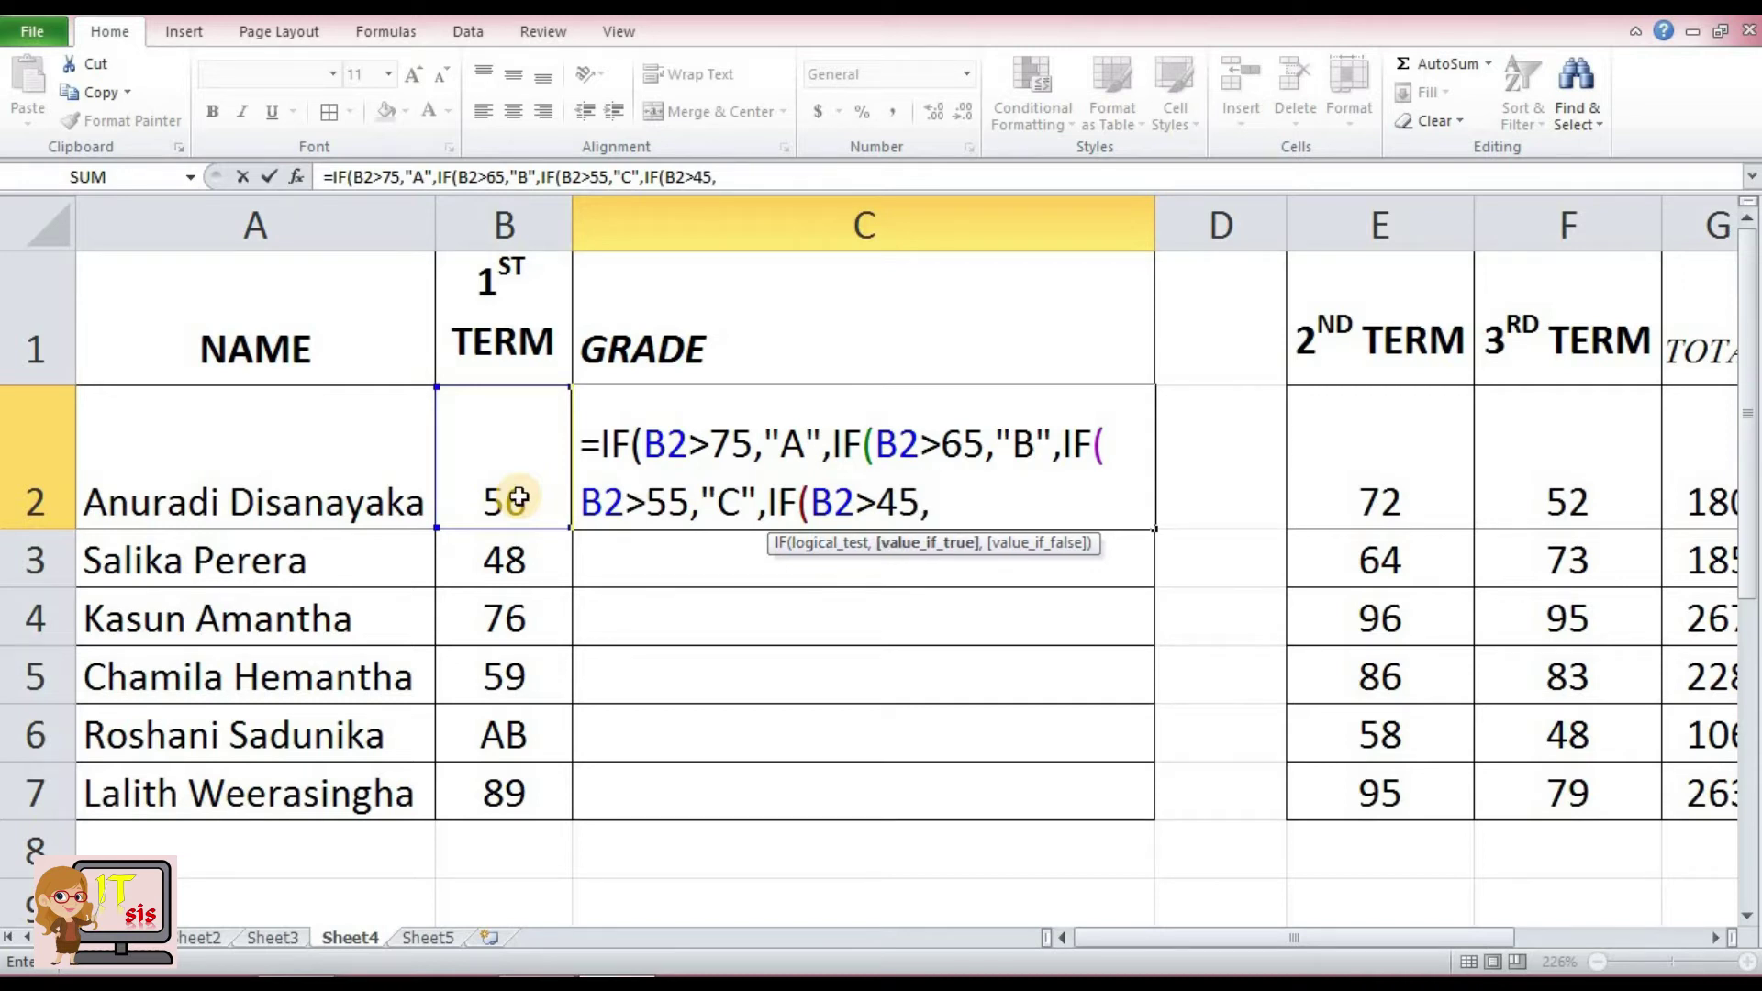
{"action": "type", "text": "S"}
{"action": "type", "text": ","}
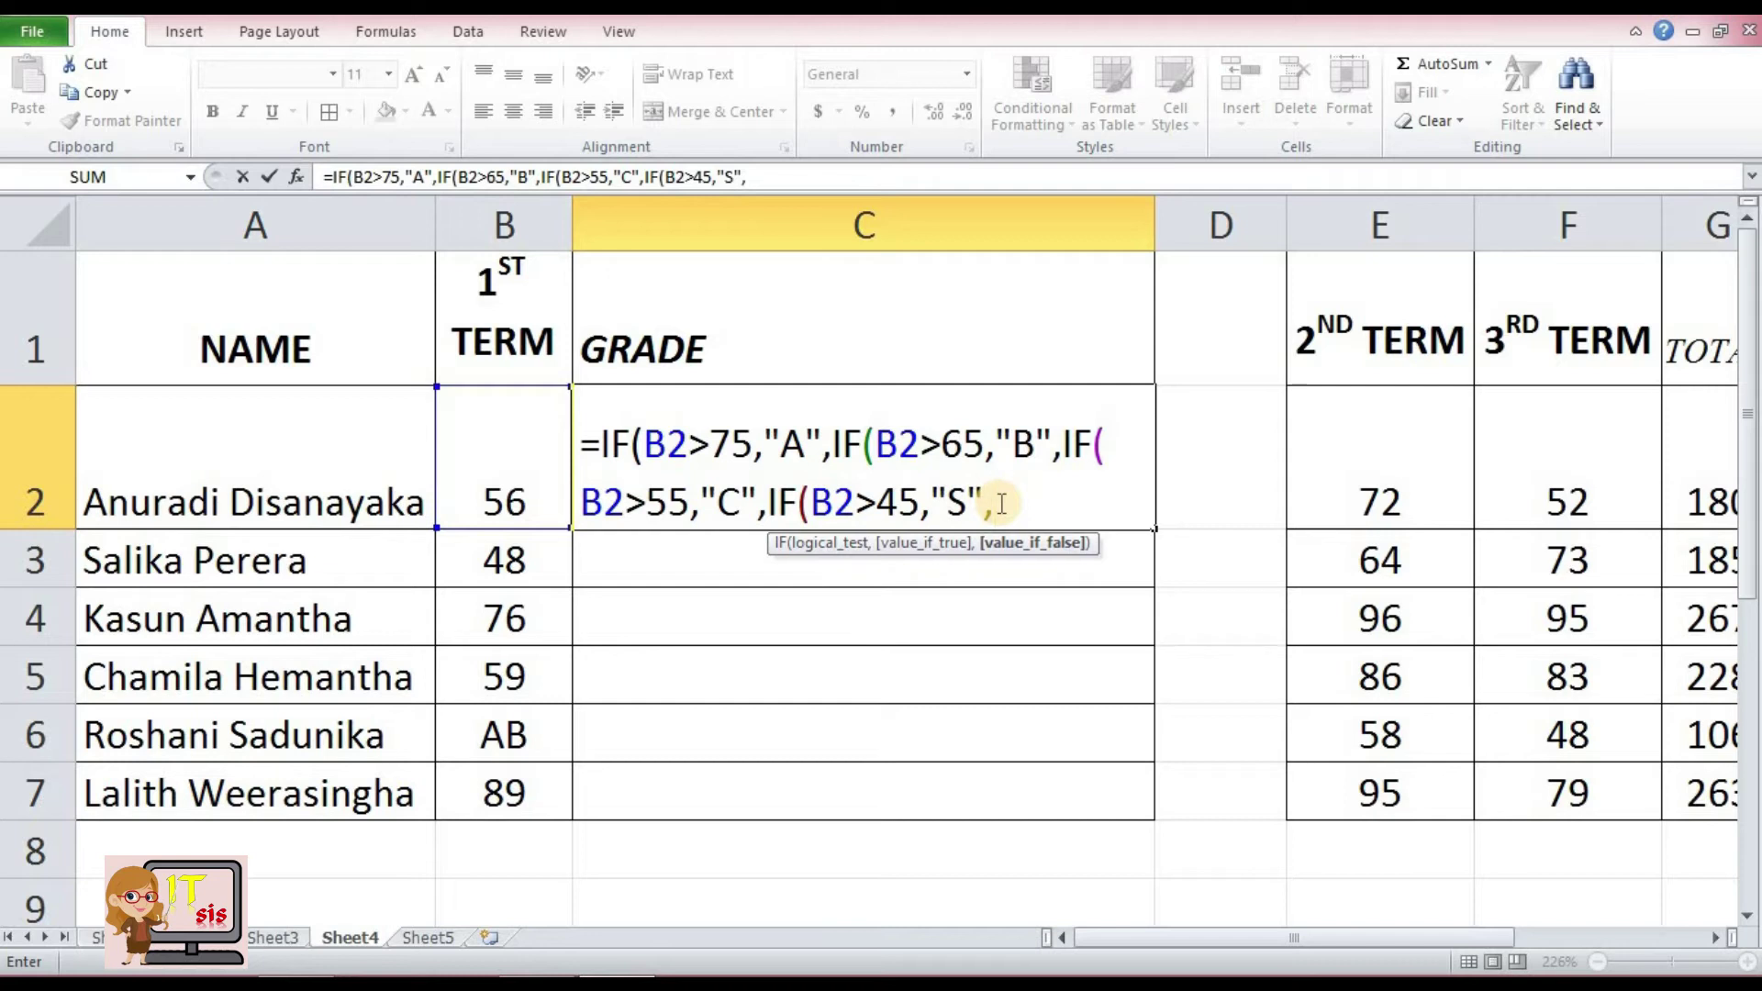
{"action": "type", "text": "F\""}
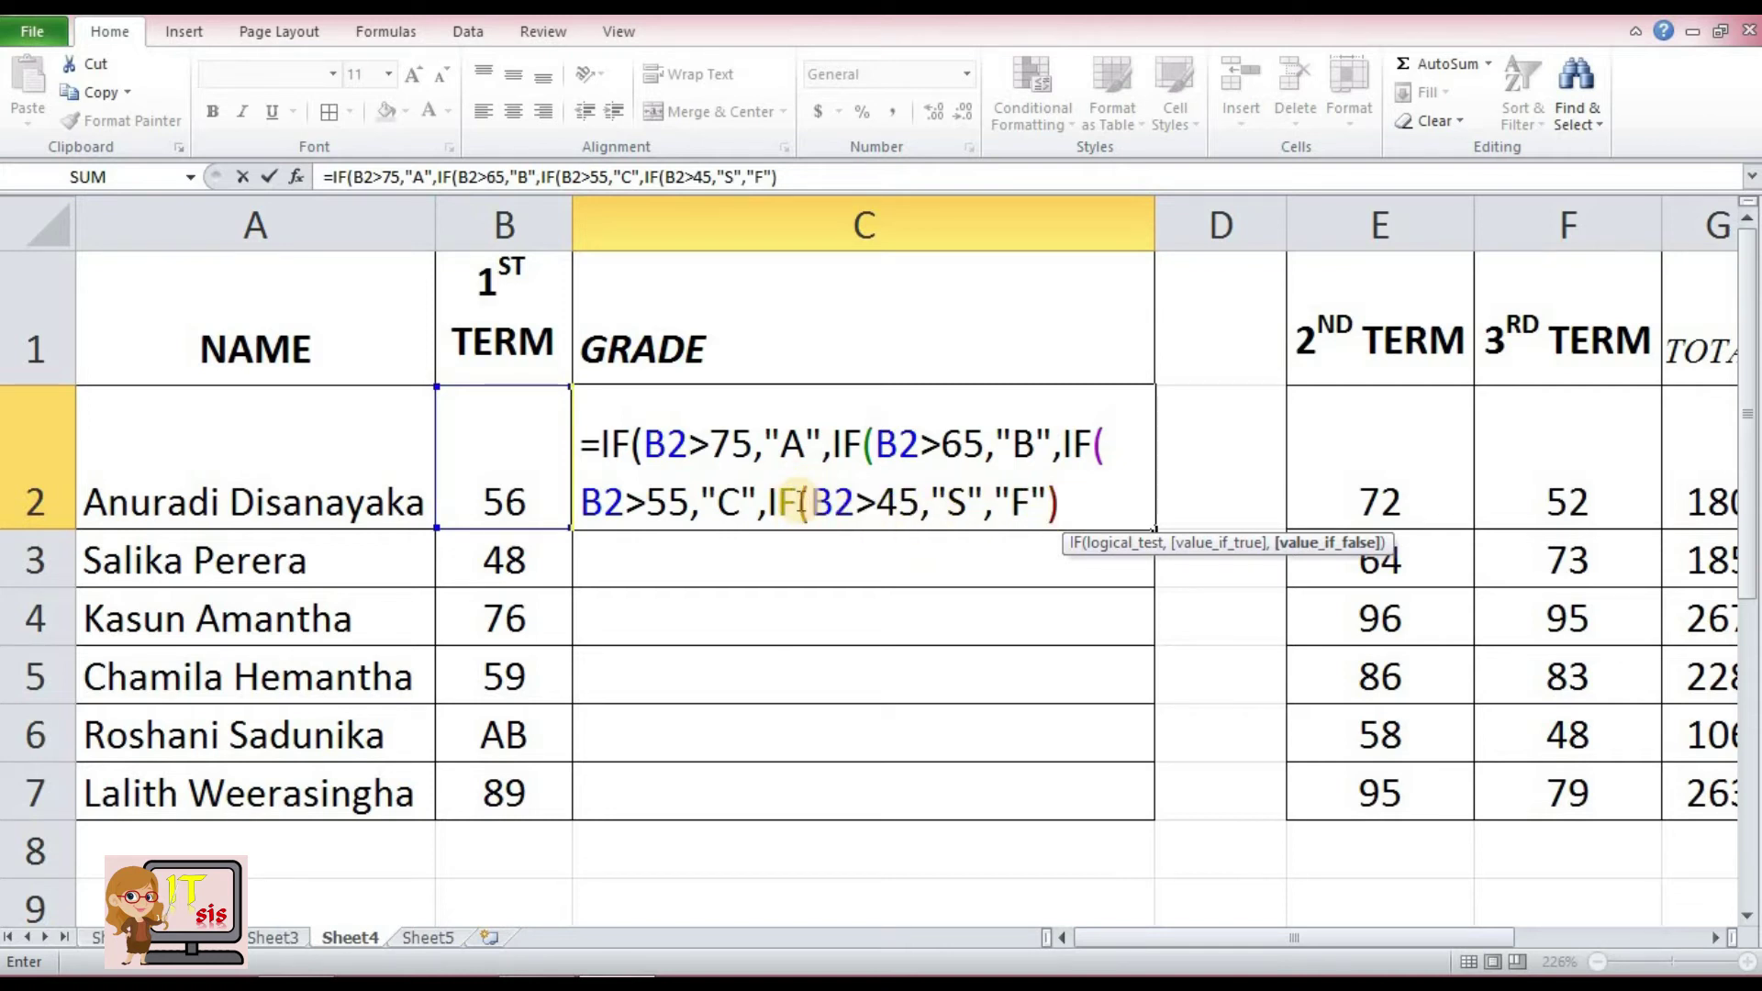
{"action": "type", "text": ")"}
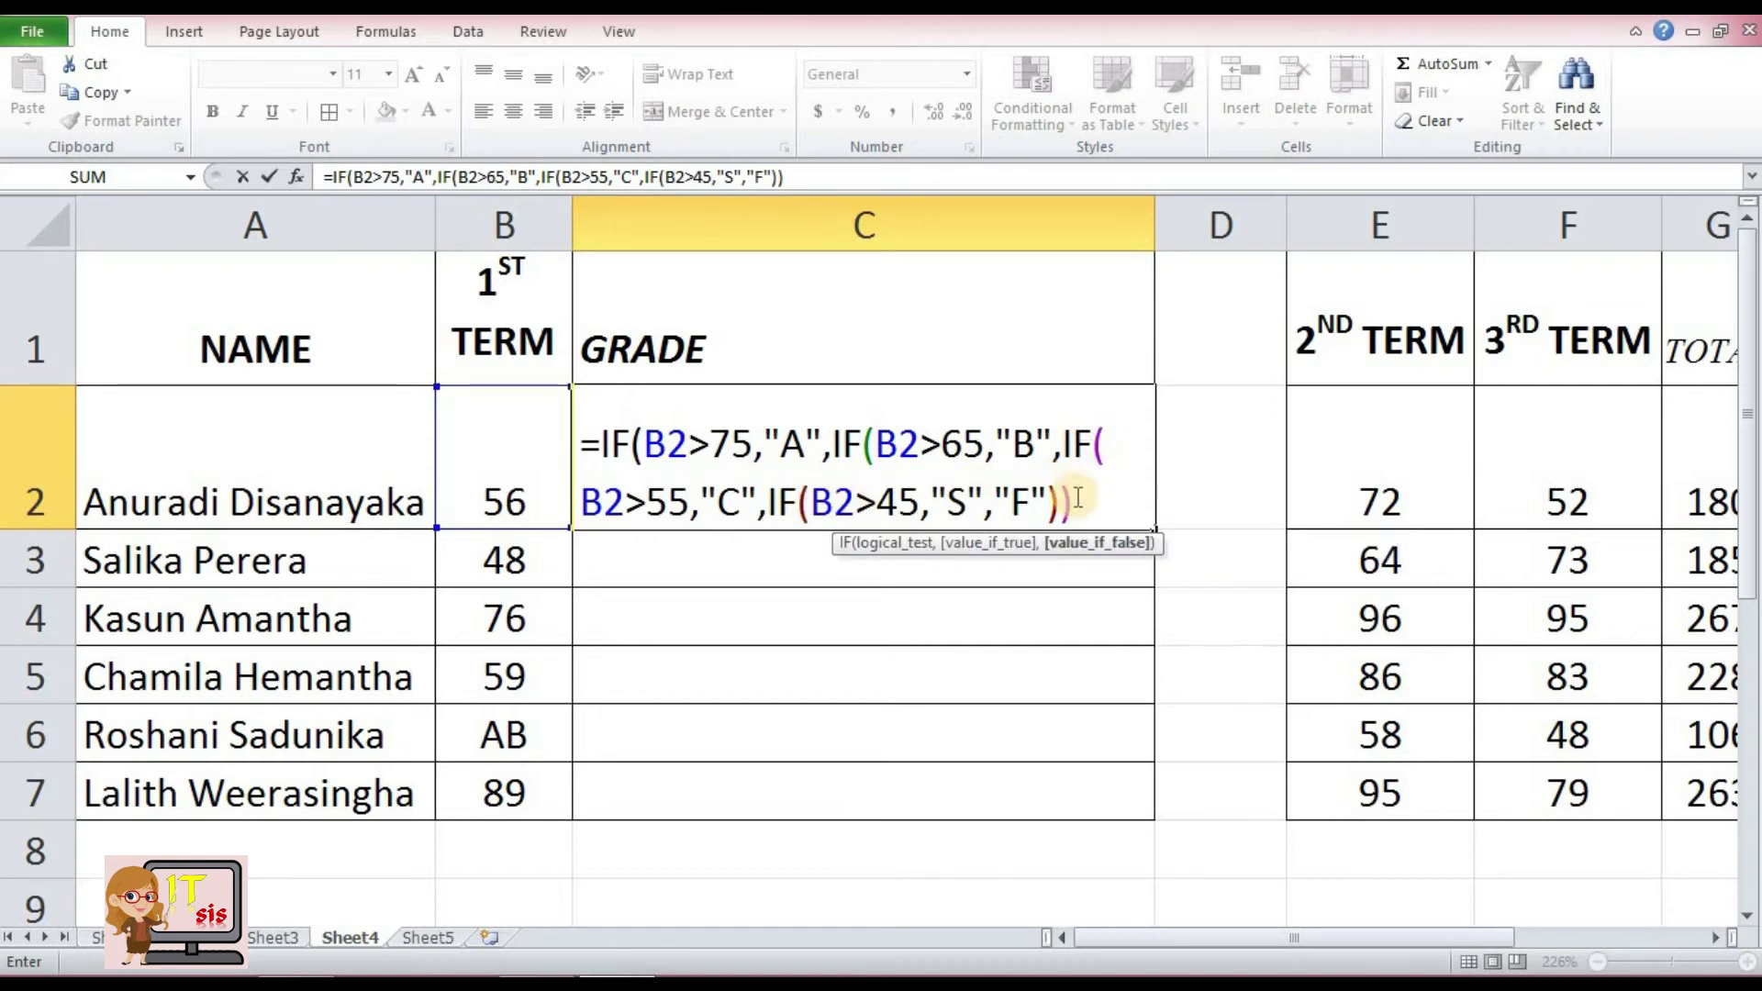
{"action": "type", "text": ")"}
{"action": "left_click", "coordinate": [866, 449]}
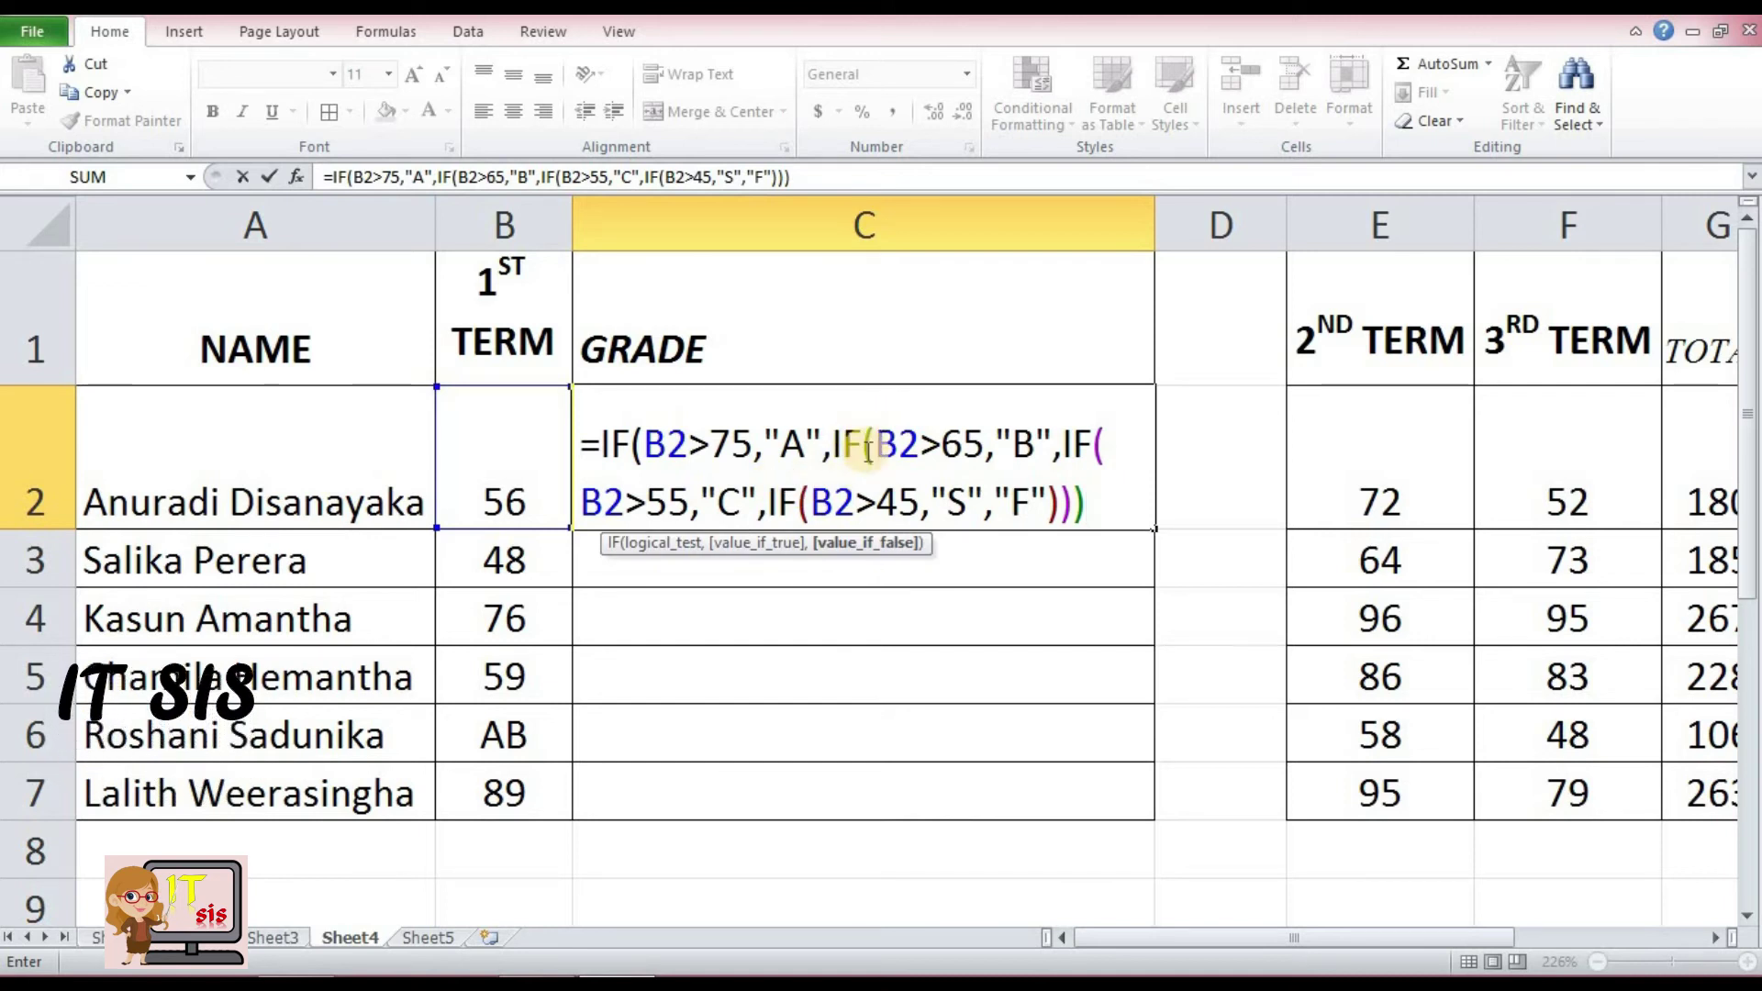
- Close the formula and enter it in C2, which shows grade C for 56
{"action": "type", "text": ")"}
{"action": "key", "text": "End"}
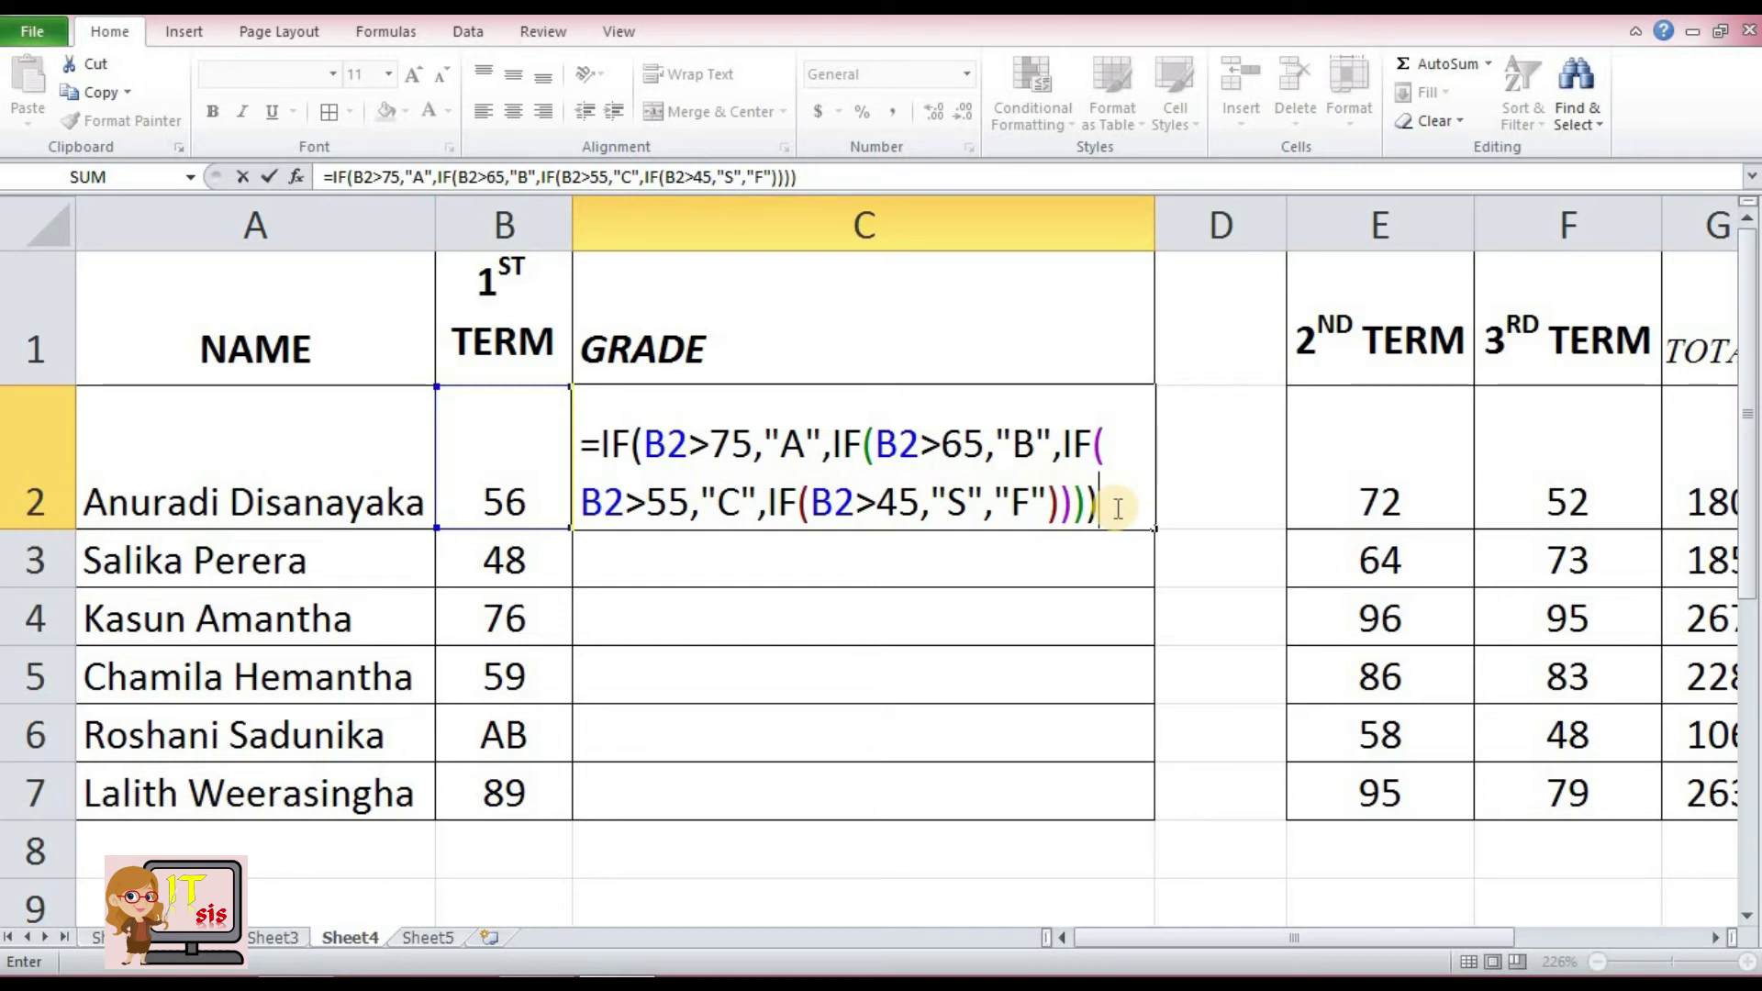
{"action": "key", "text": "Return"}
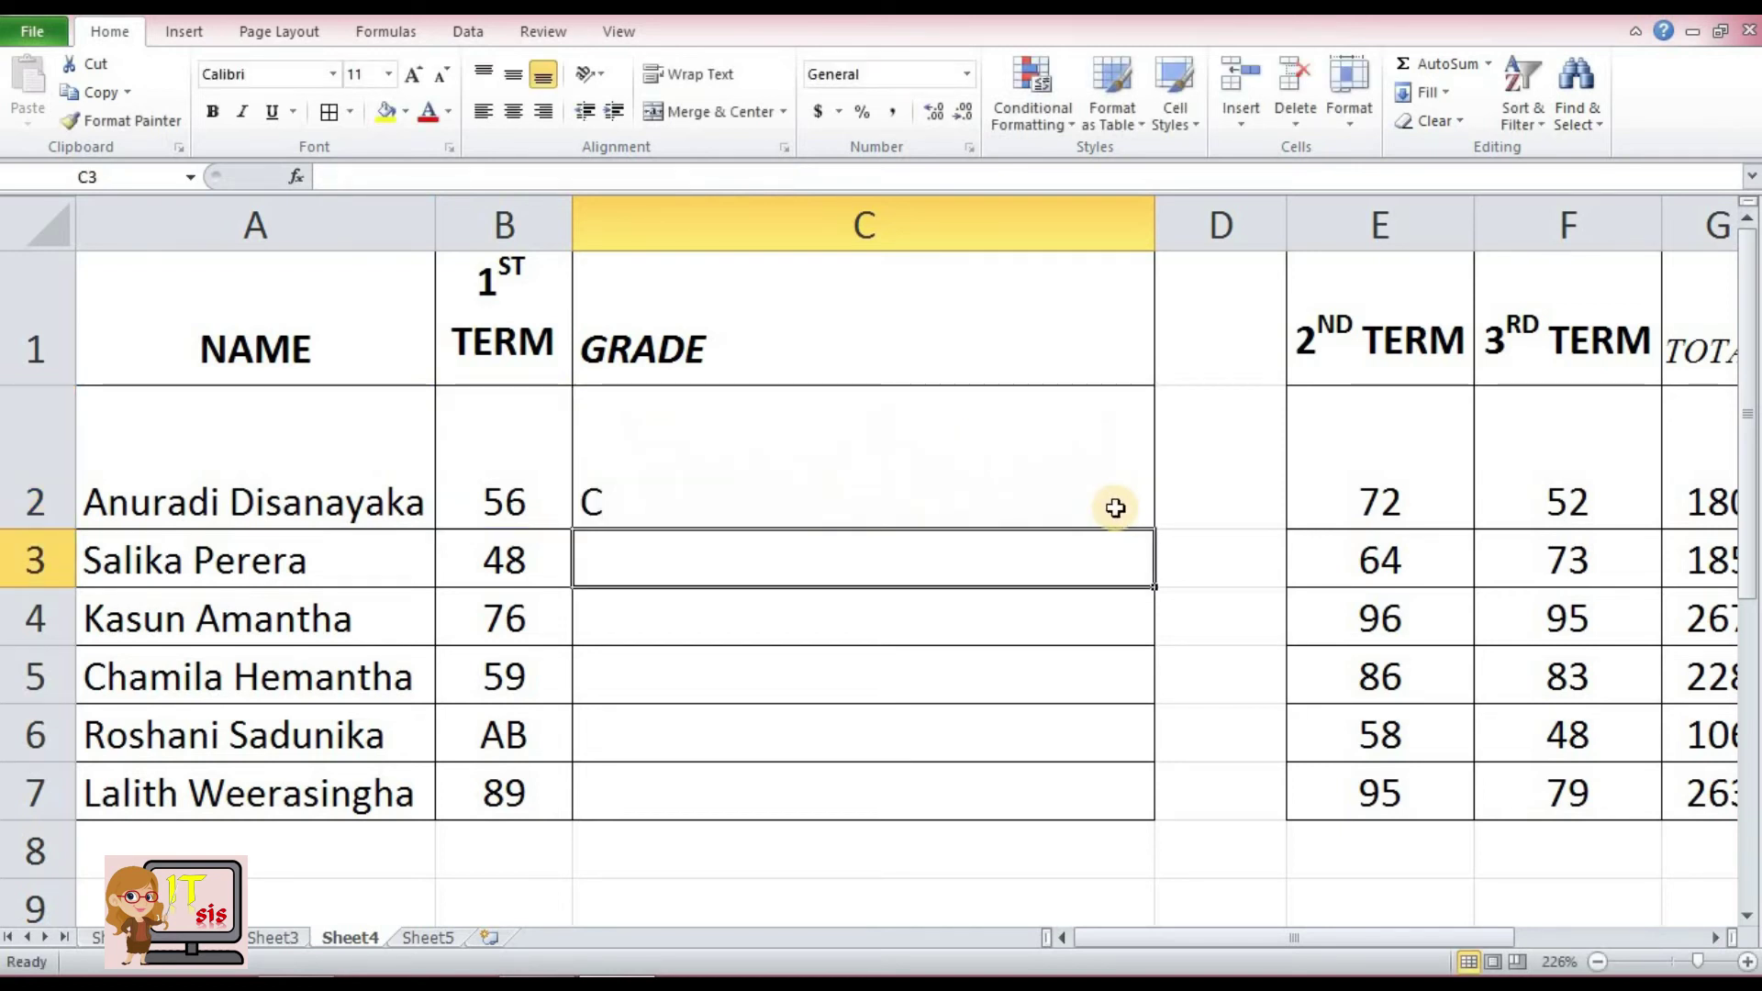
{"action": "left_click", "coordinate": [712, 507]}
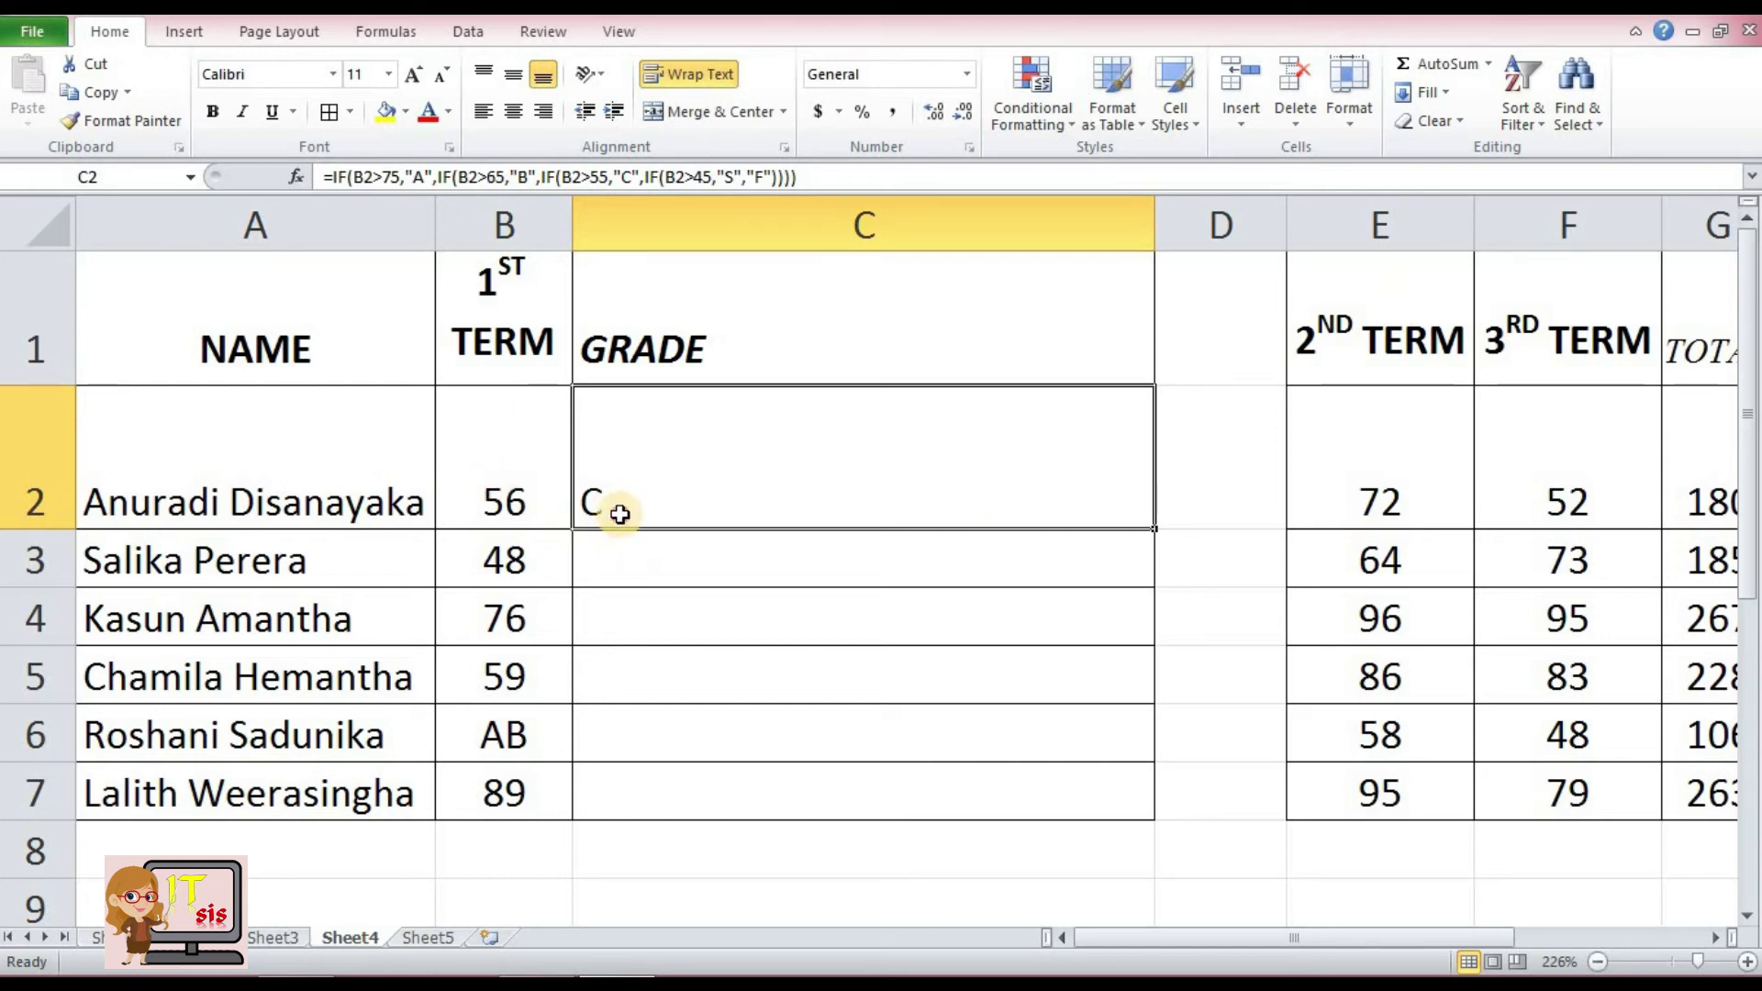
- Delete the "F" fallback from C2's formula and fix the closing parentheses after "S"
{"action": "double_click", "coordinate": [621, 514]}
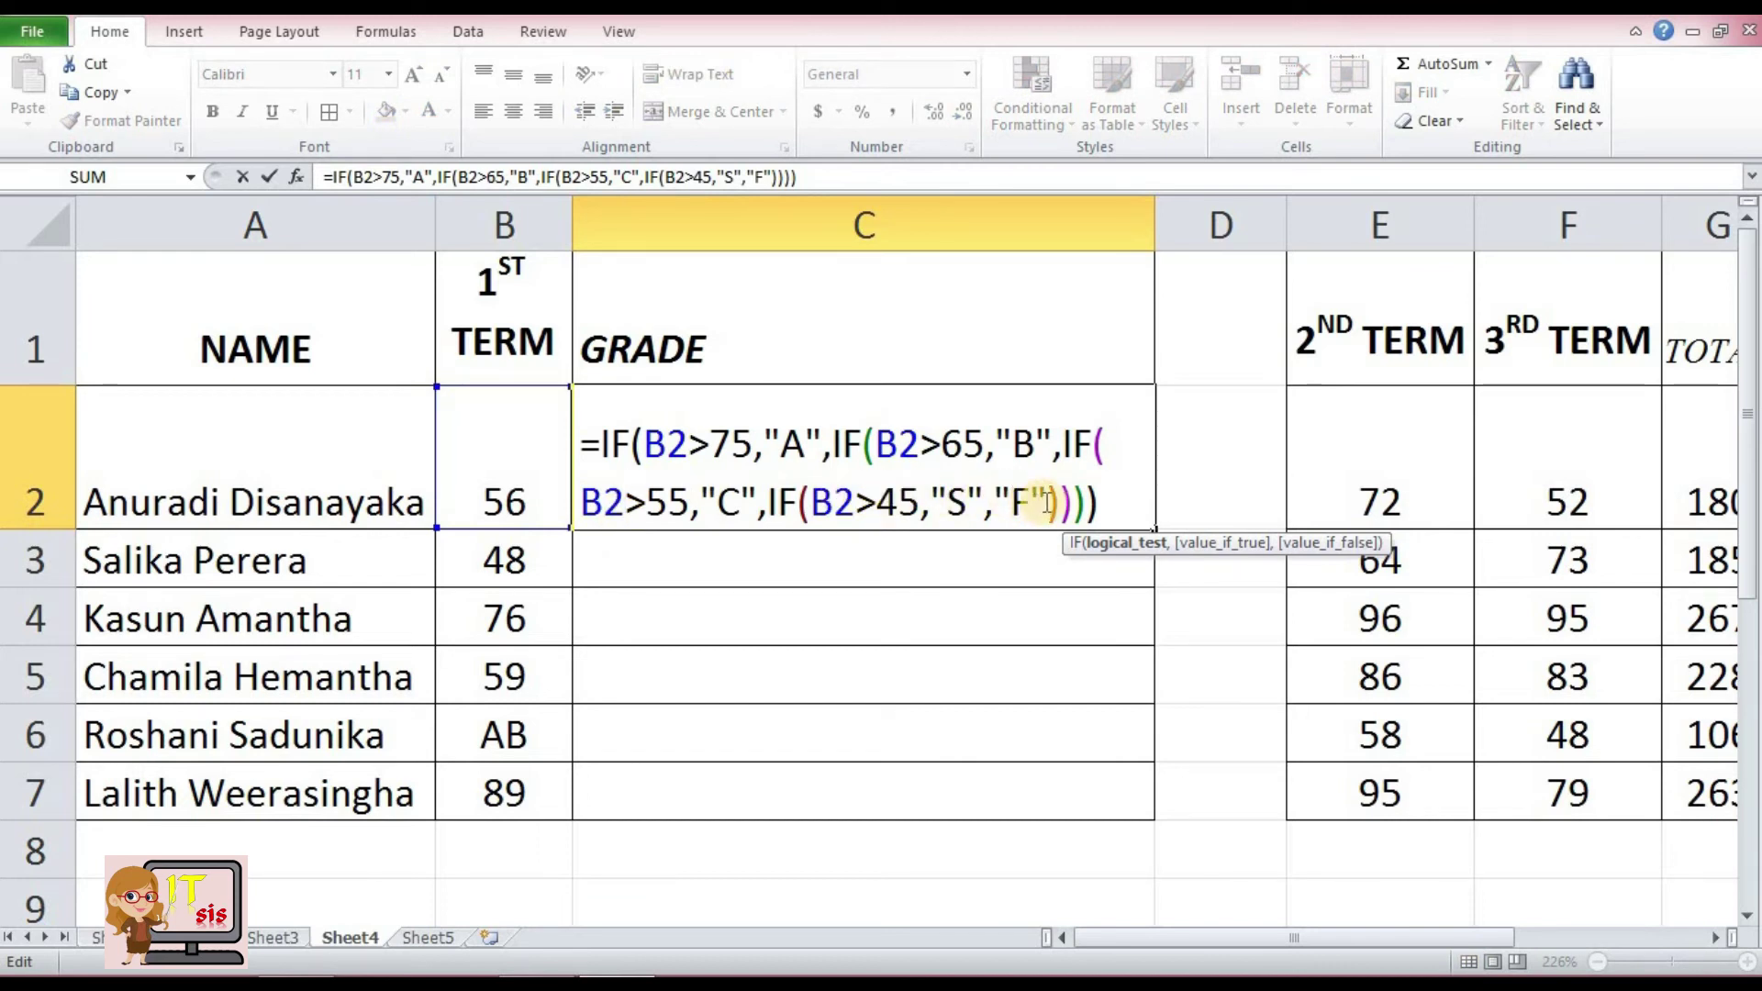
{"action": "left_click_drag", "start_coordinate": [1046, 502], "coordinate": [998, 504]}
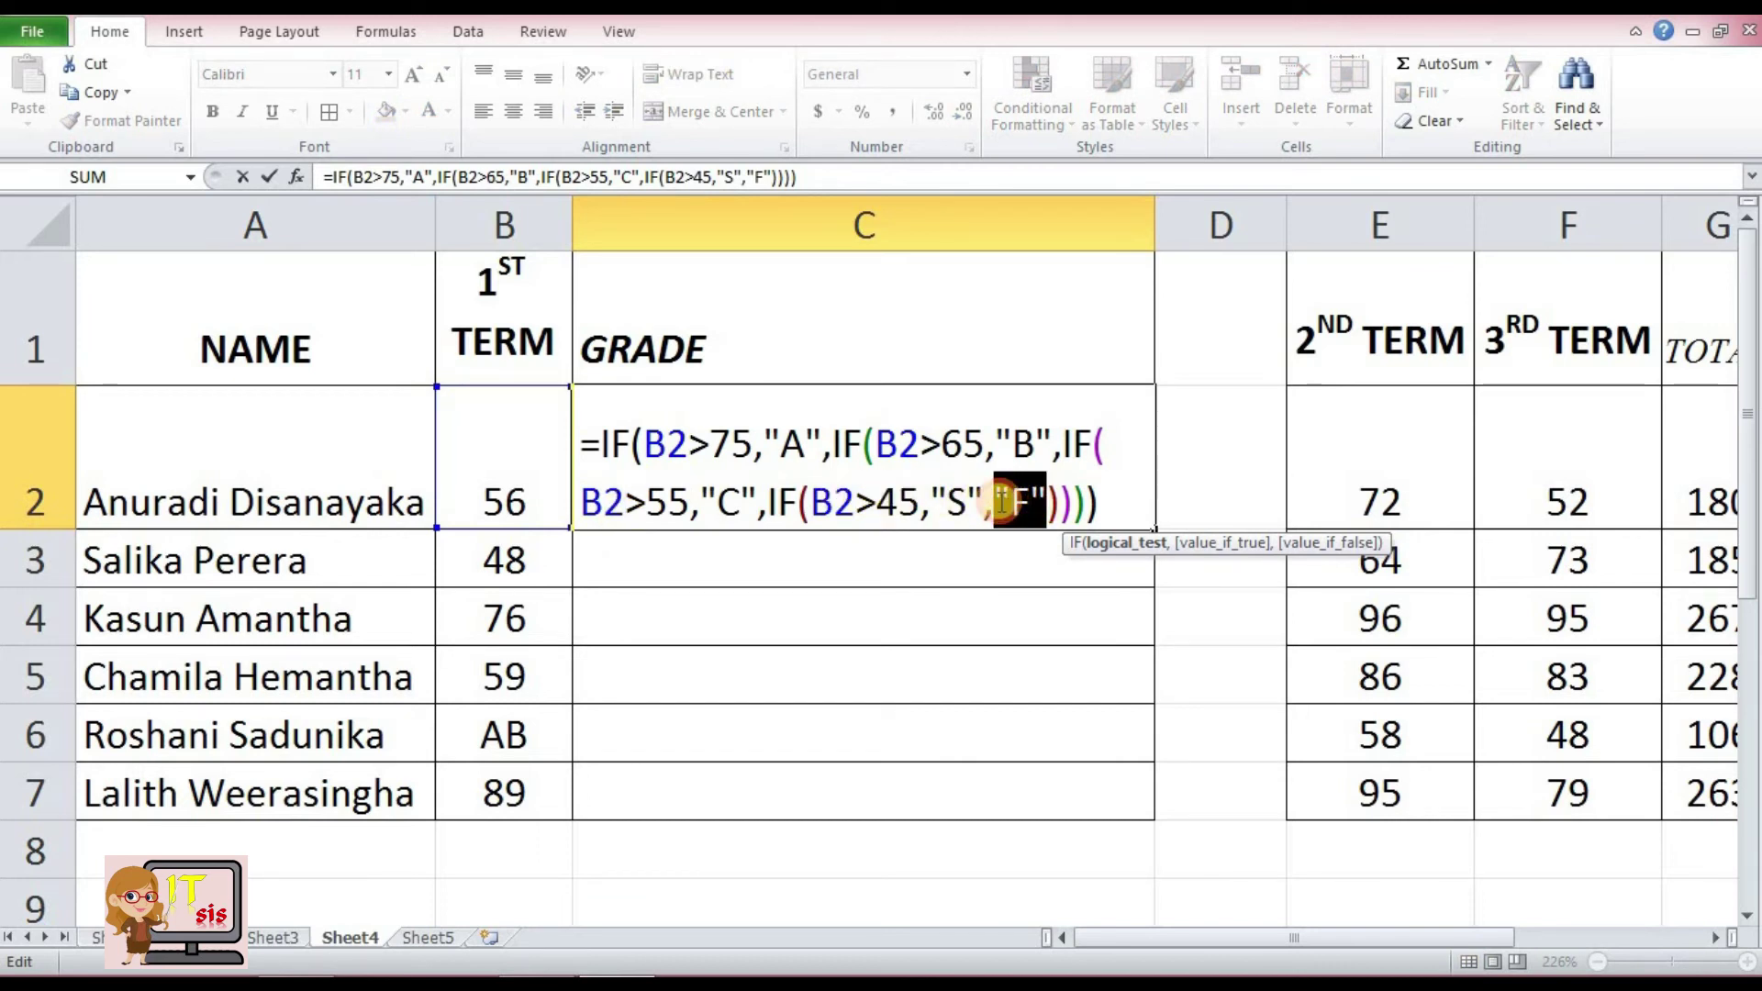
{"action": "key", "text": "Delete"}
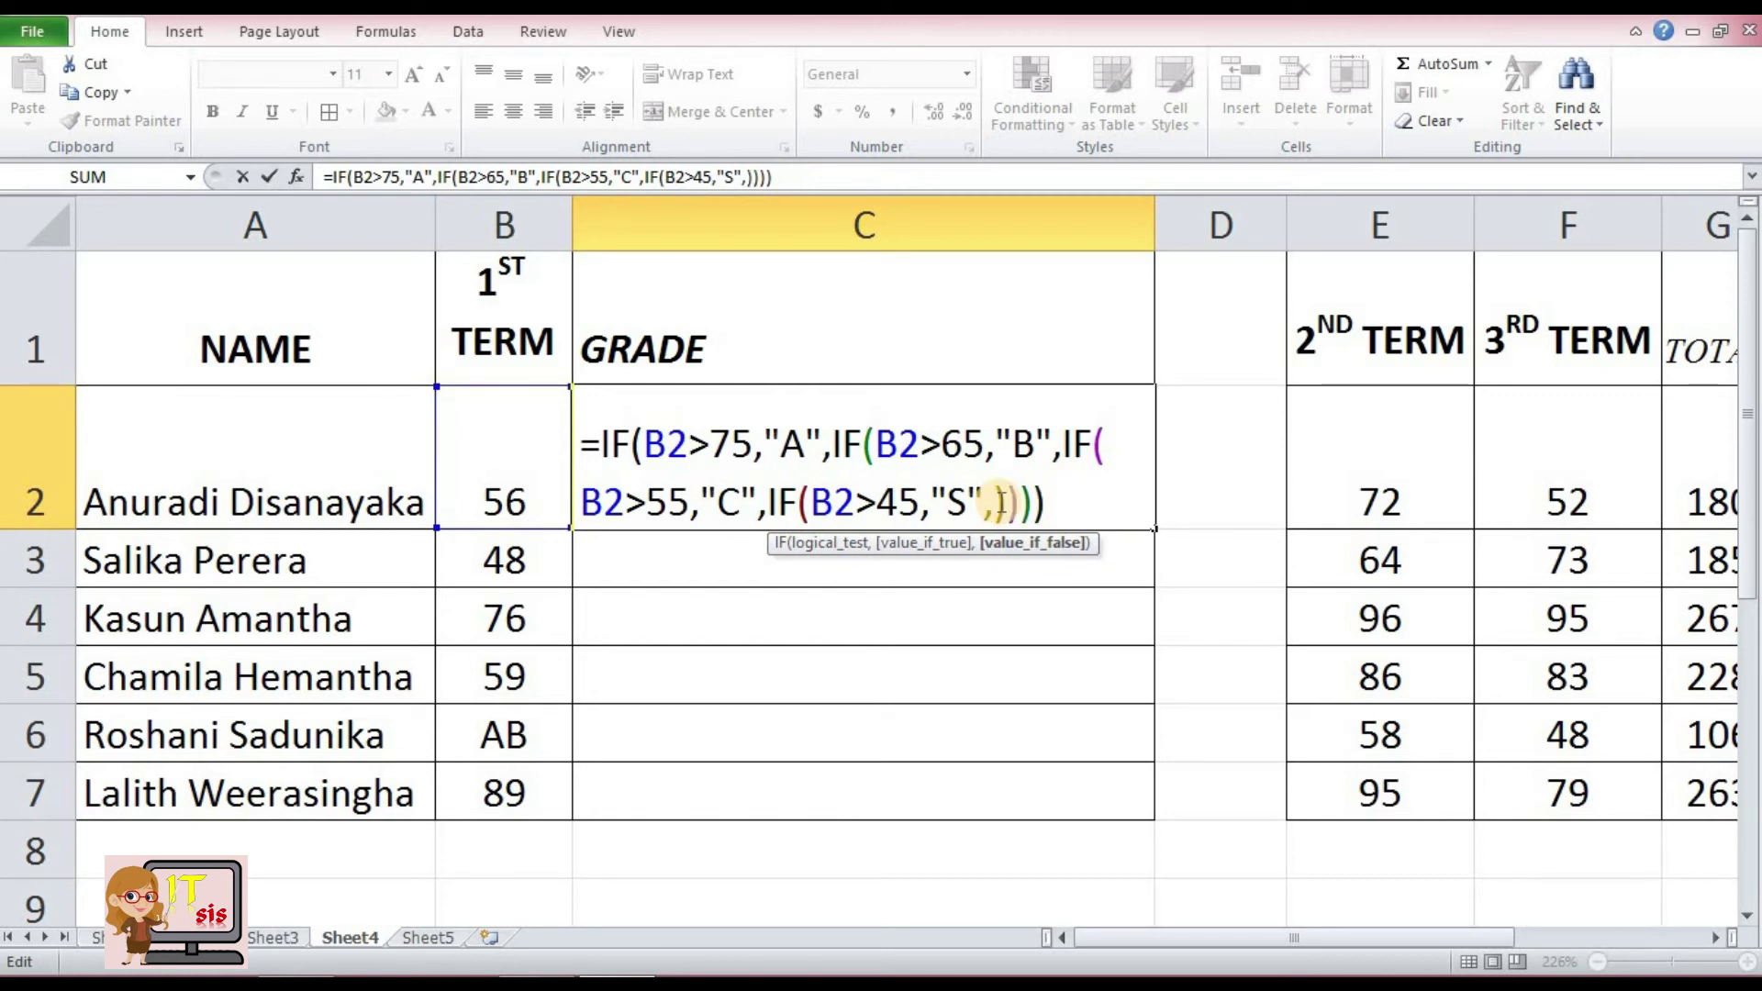
{"action": "type", "text": ")"}
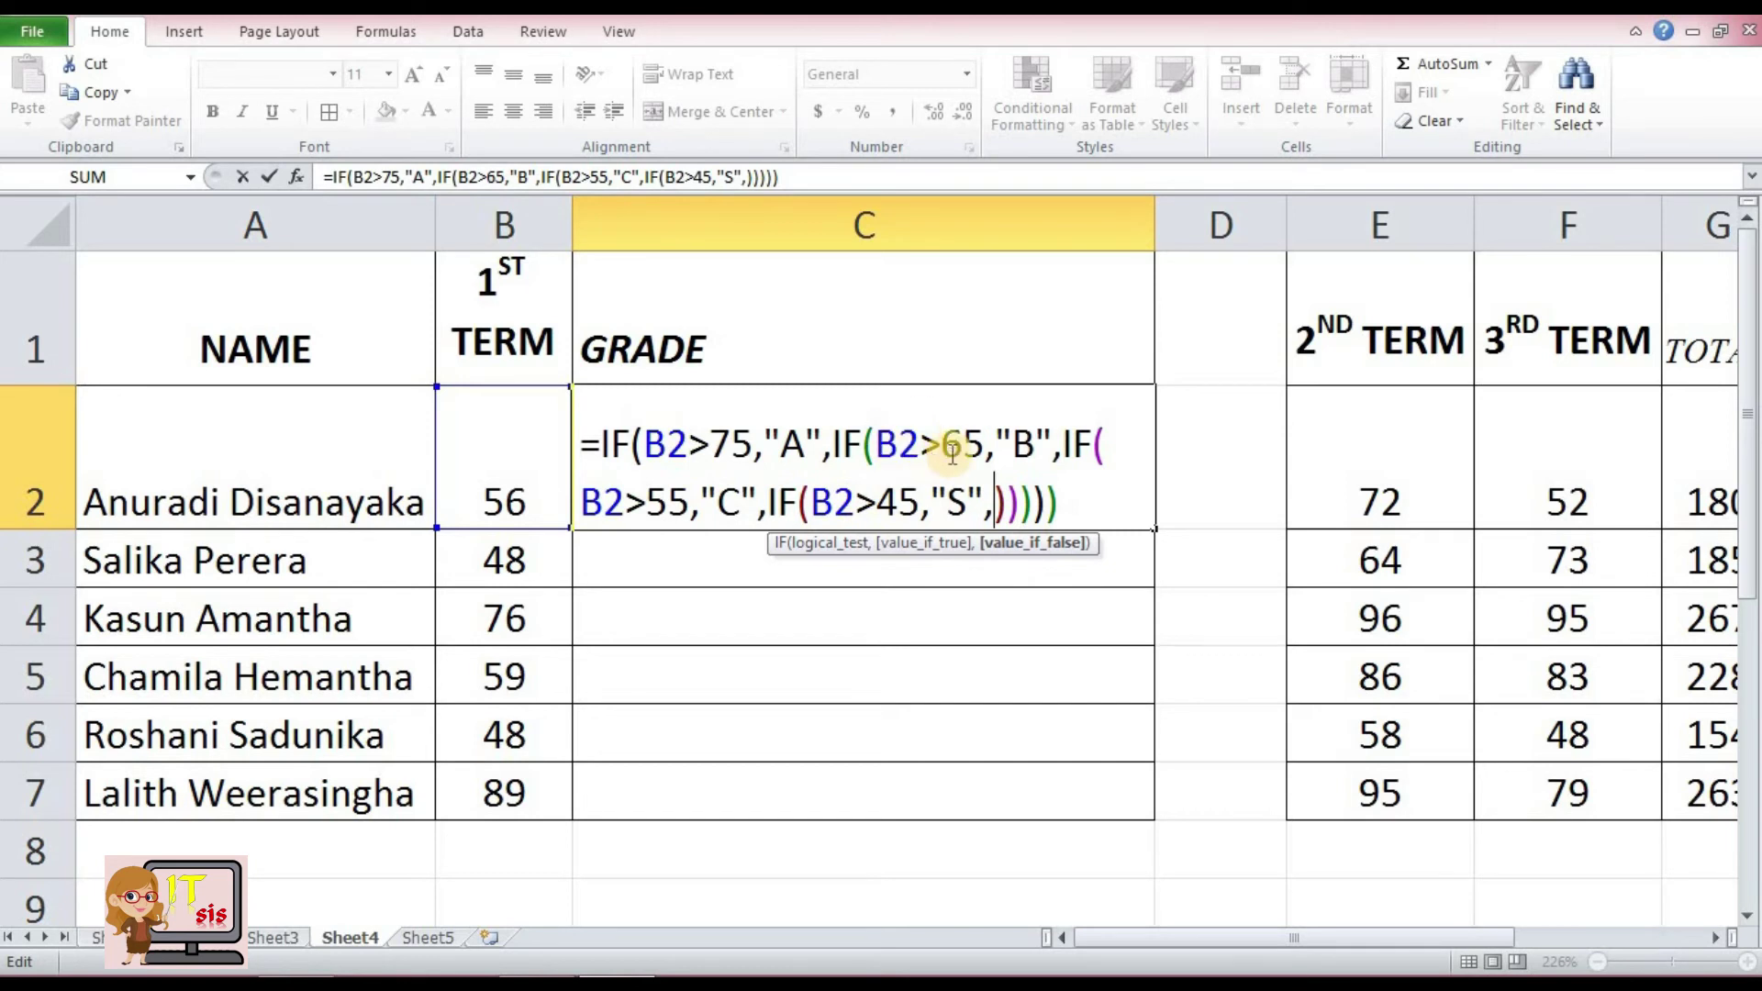
{"action": "left_click", "coordinate": [1057, 510]}
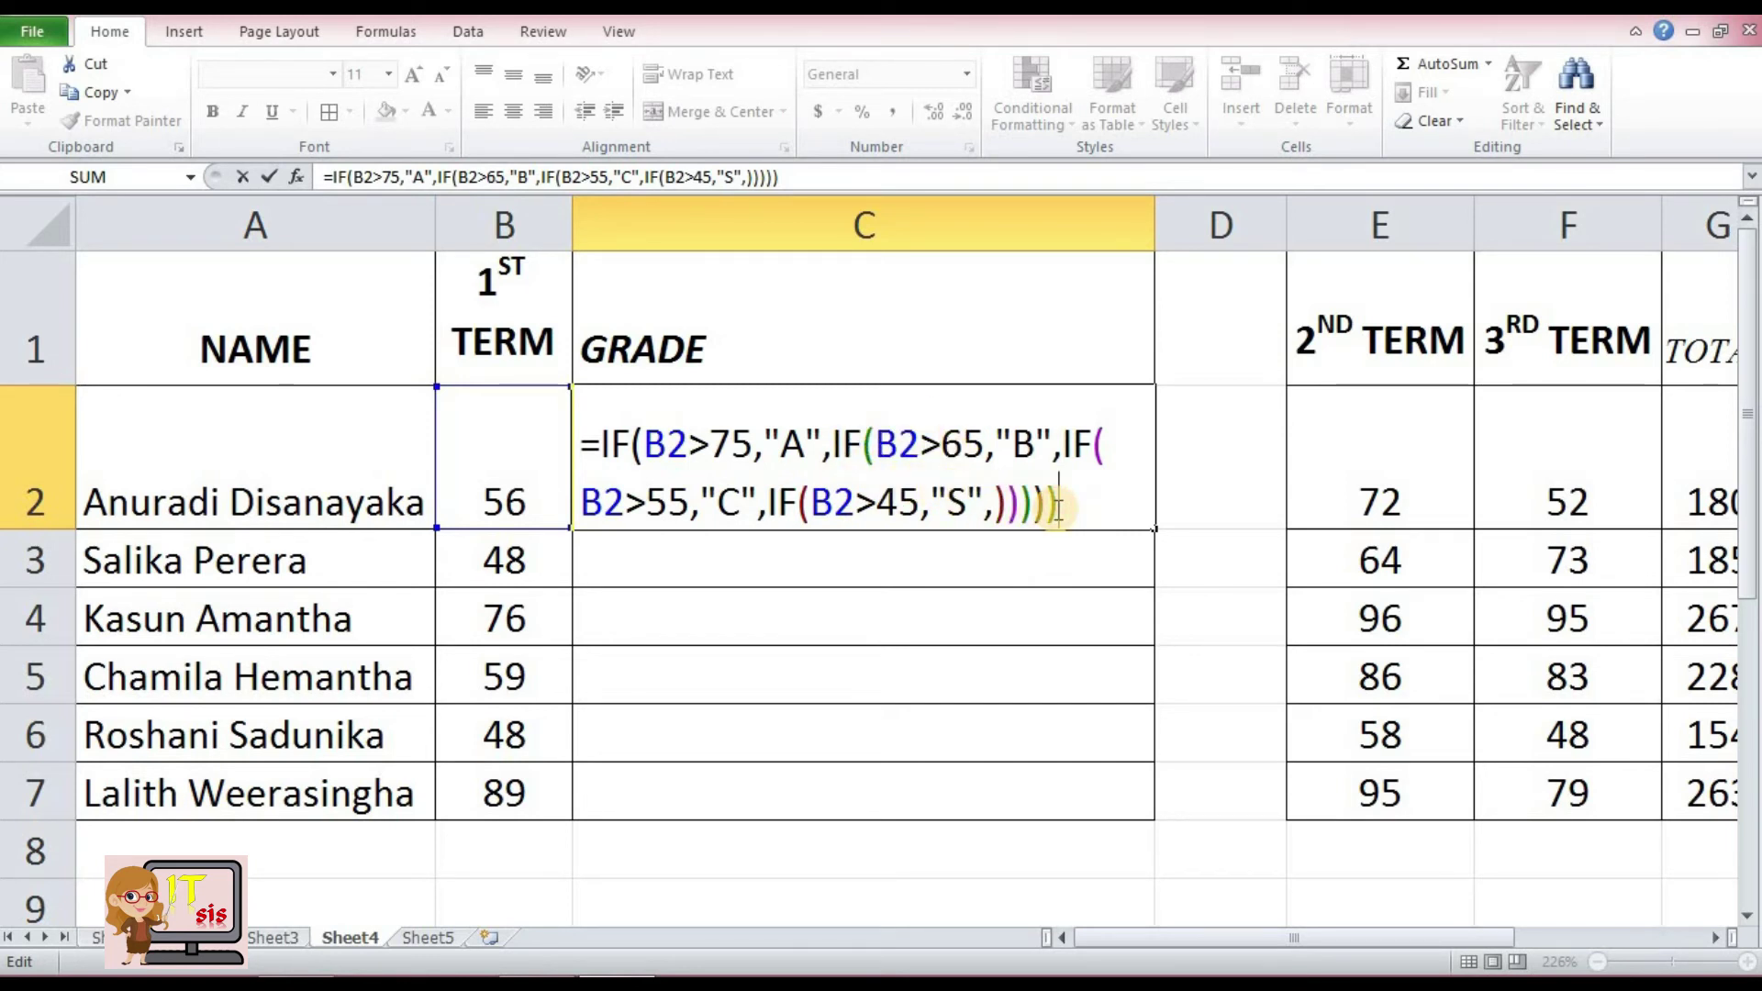
{"action": "key", "text": "BackSpace"}
{"action": "left_click", "coordinate": [995, 505]}
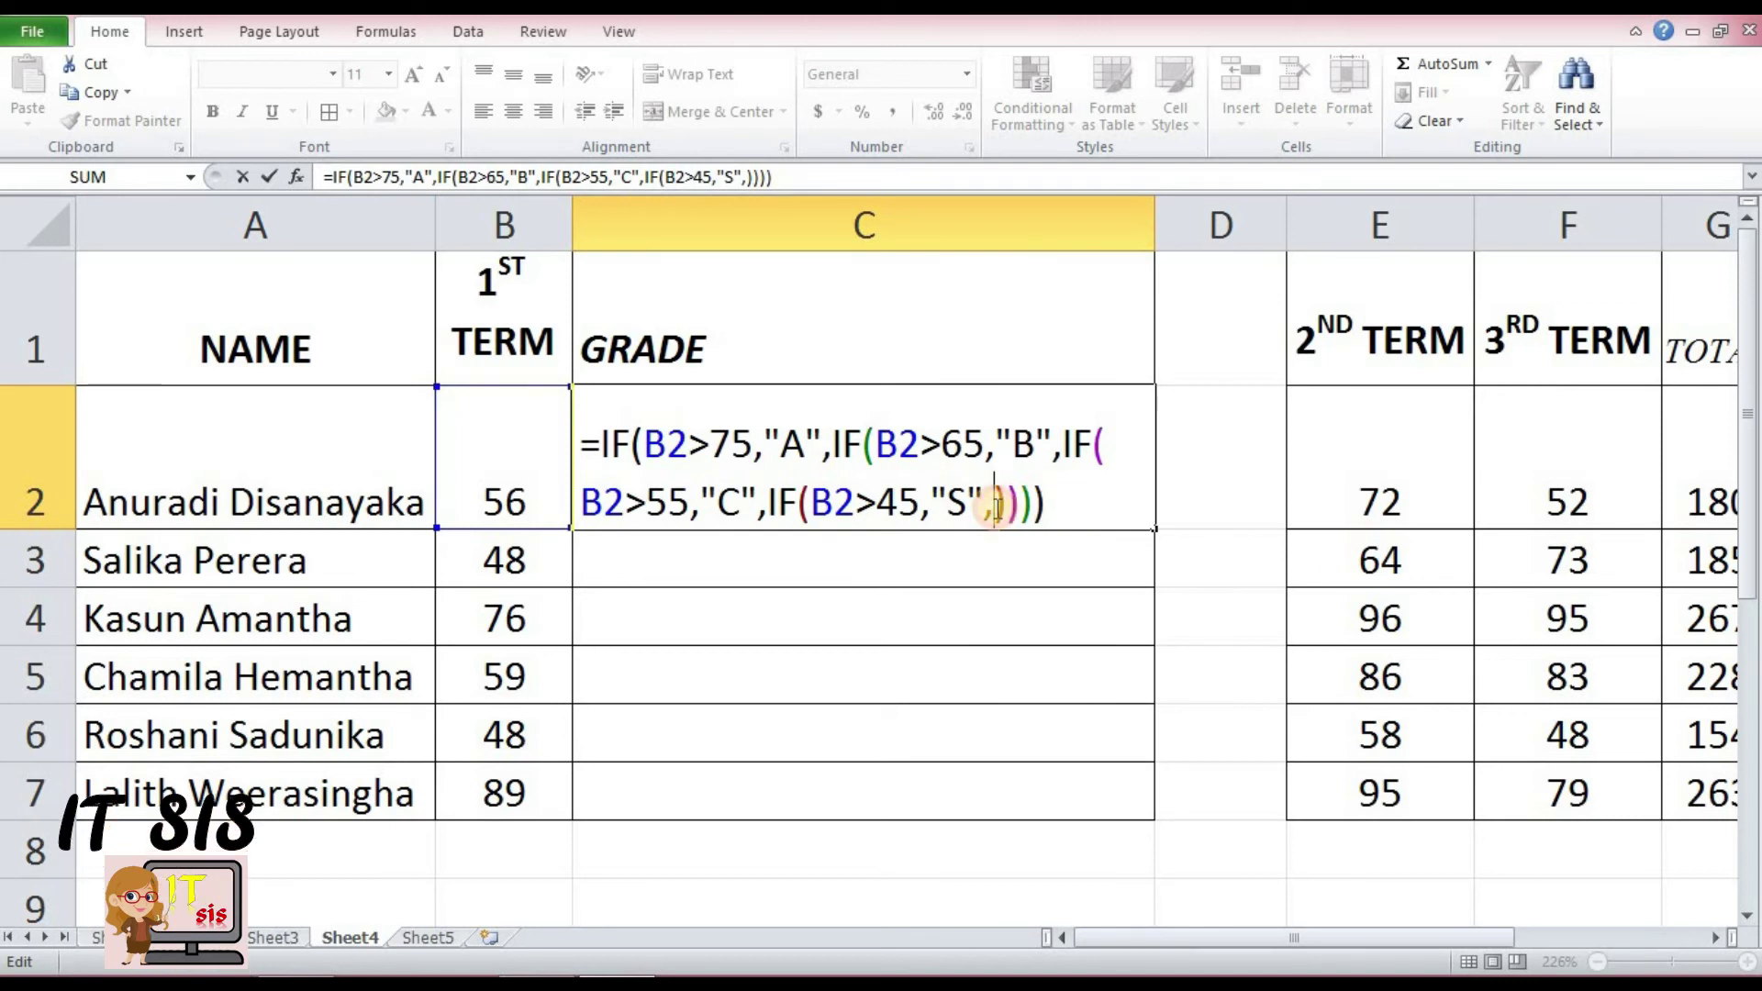
- Insert a fifth nested IF after "S" testing whether B2<45
{"action": "type", "text": "I"}
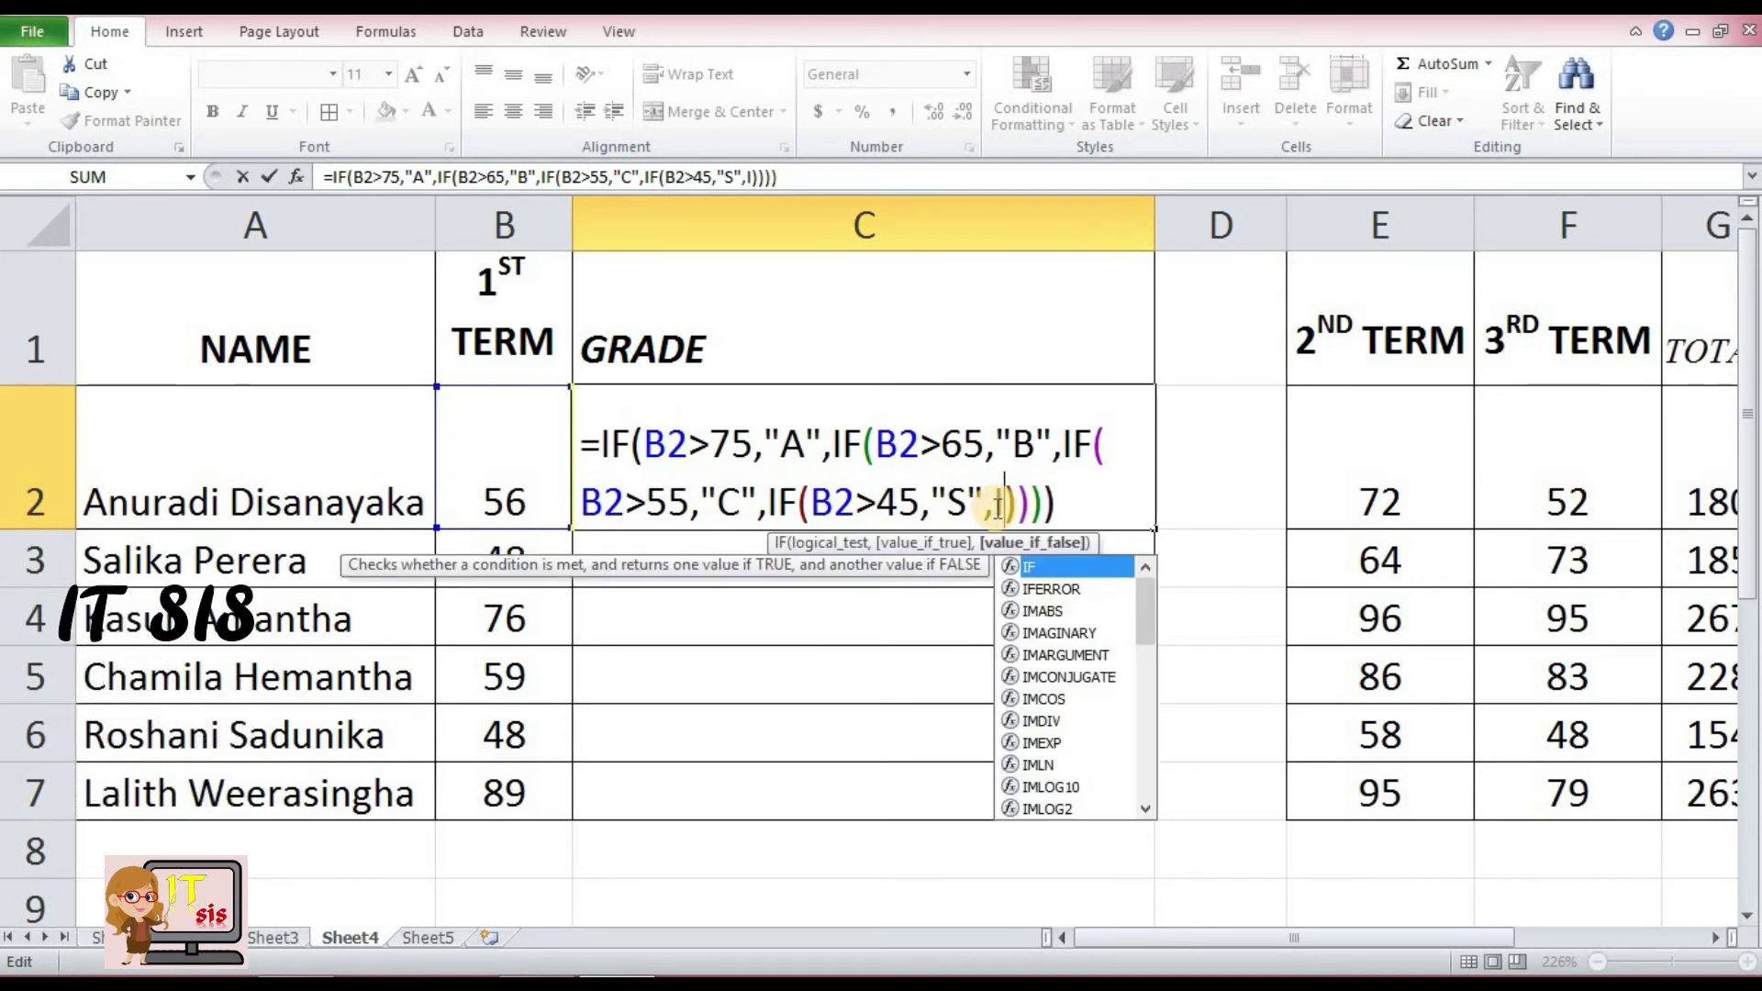
{"action": "type", "text": "F"}
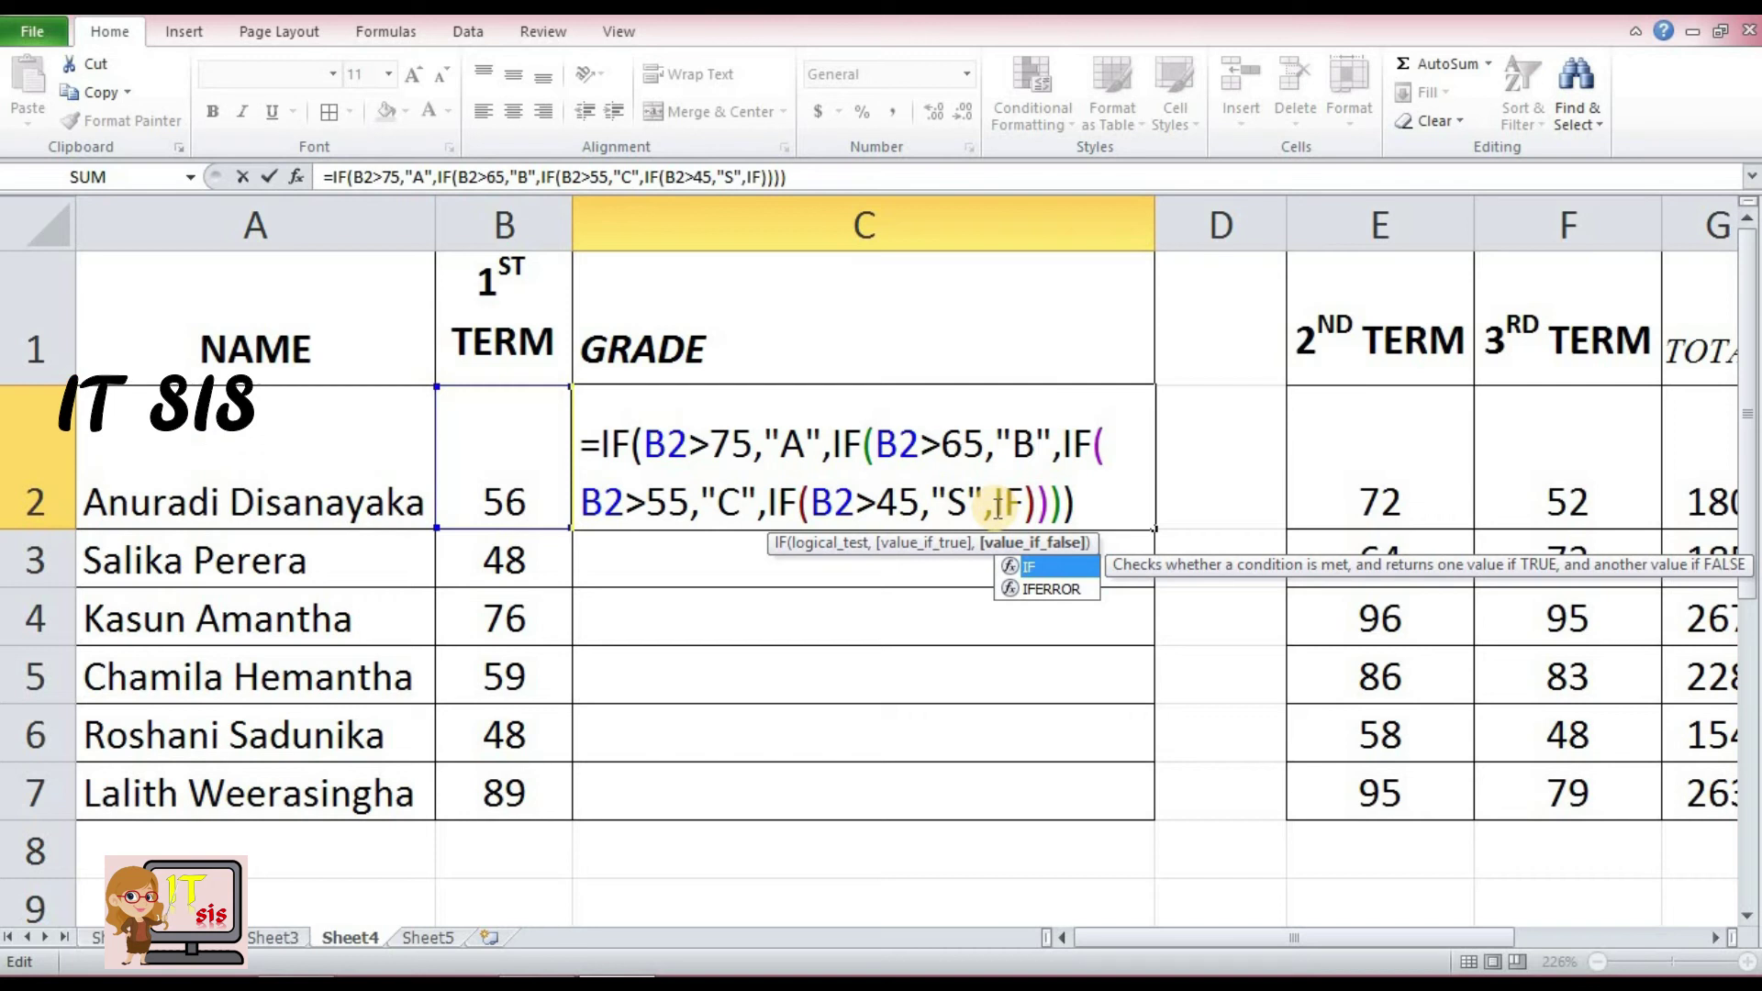
{"action": "key", "text": "Escape"}
{"action": "type", "text": "("}
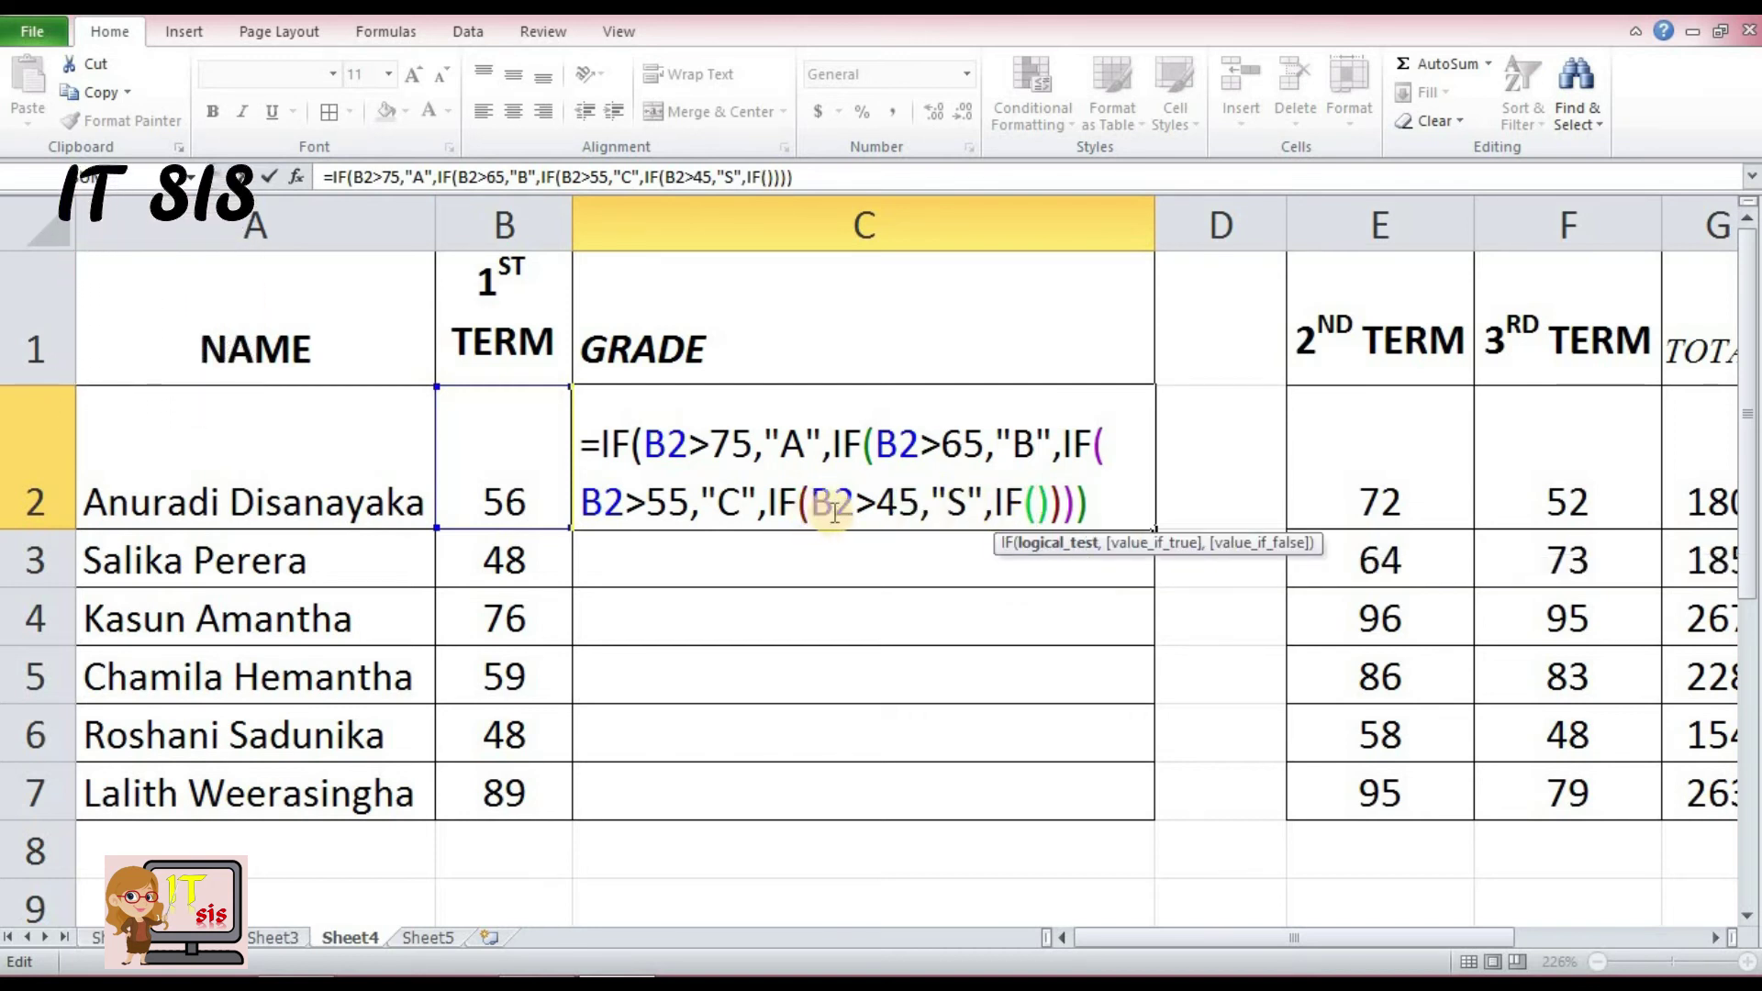
{"action": "left_click", "coordinate": [538, 517]}
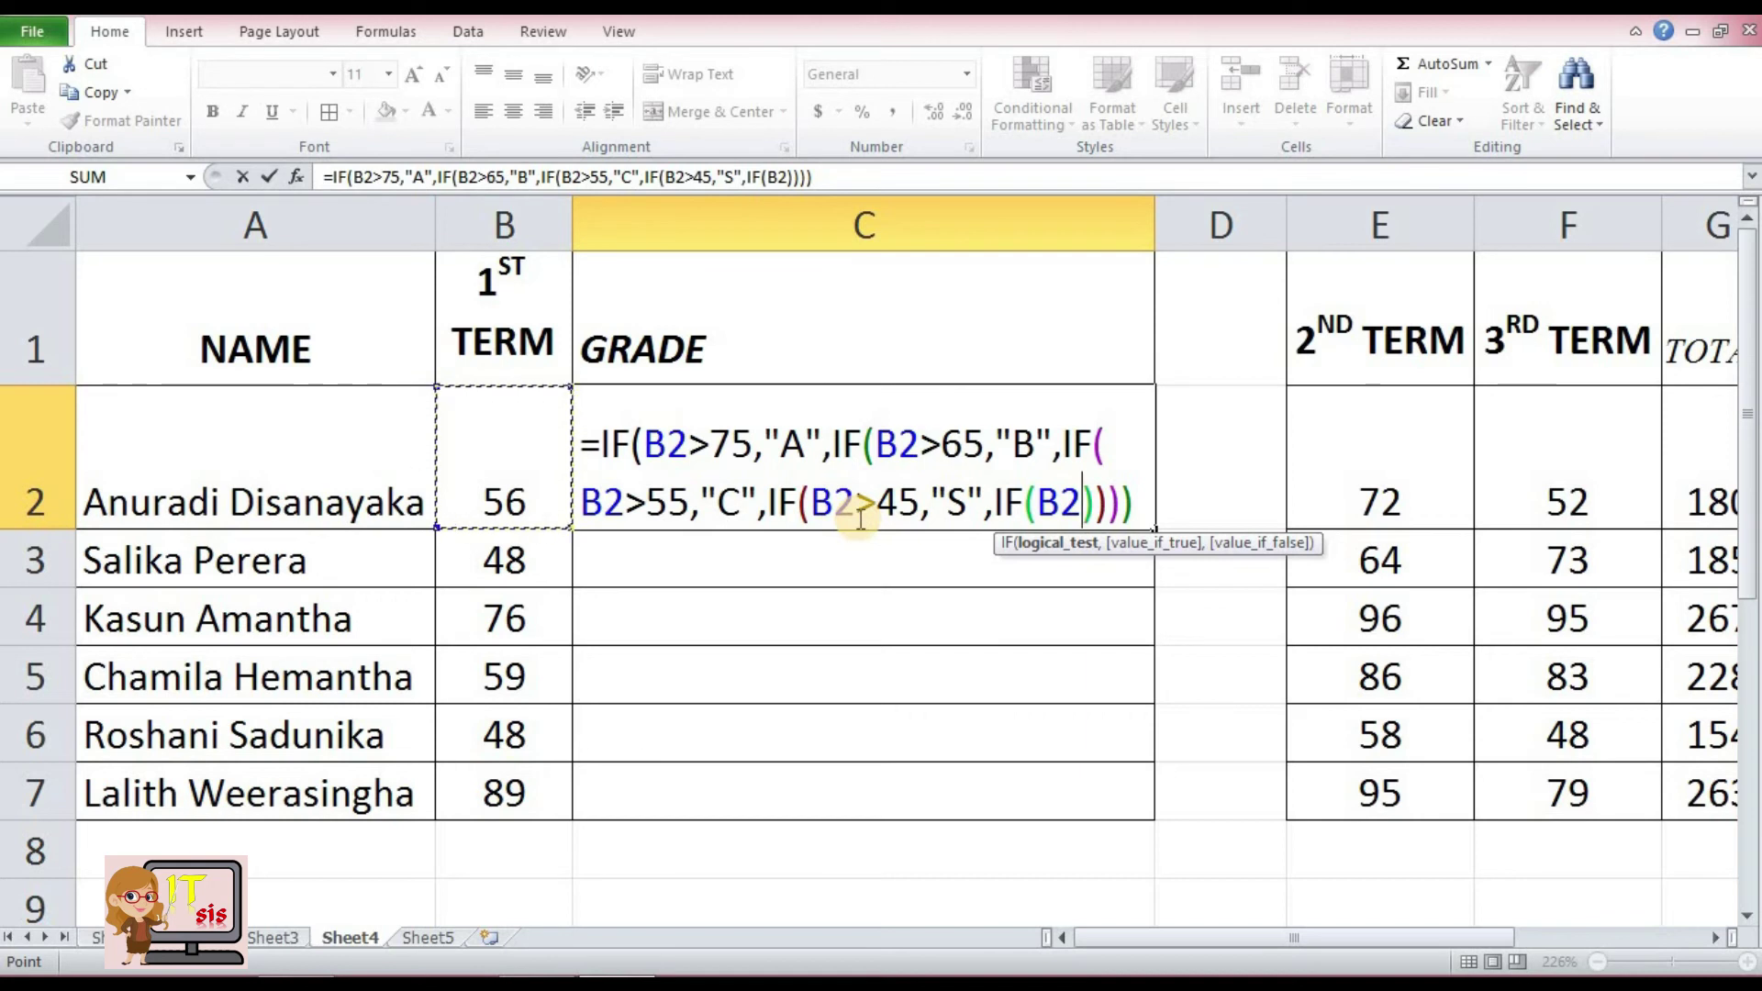
{"action": "type", "text": "<"}
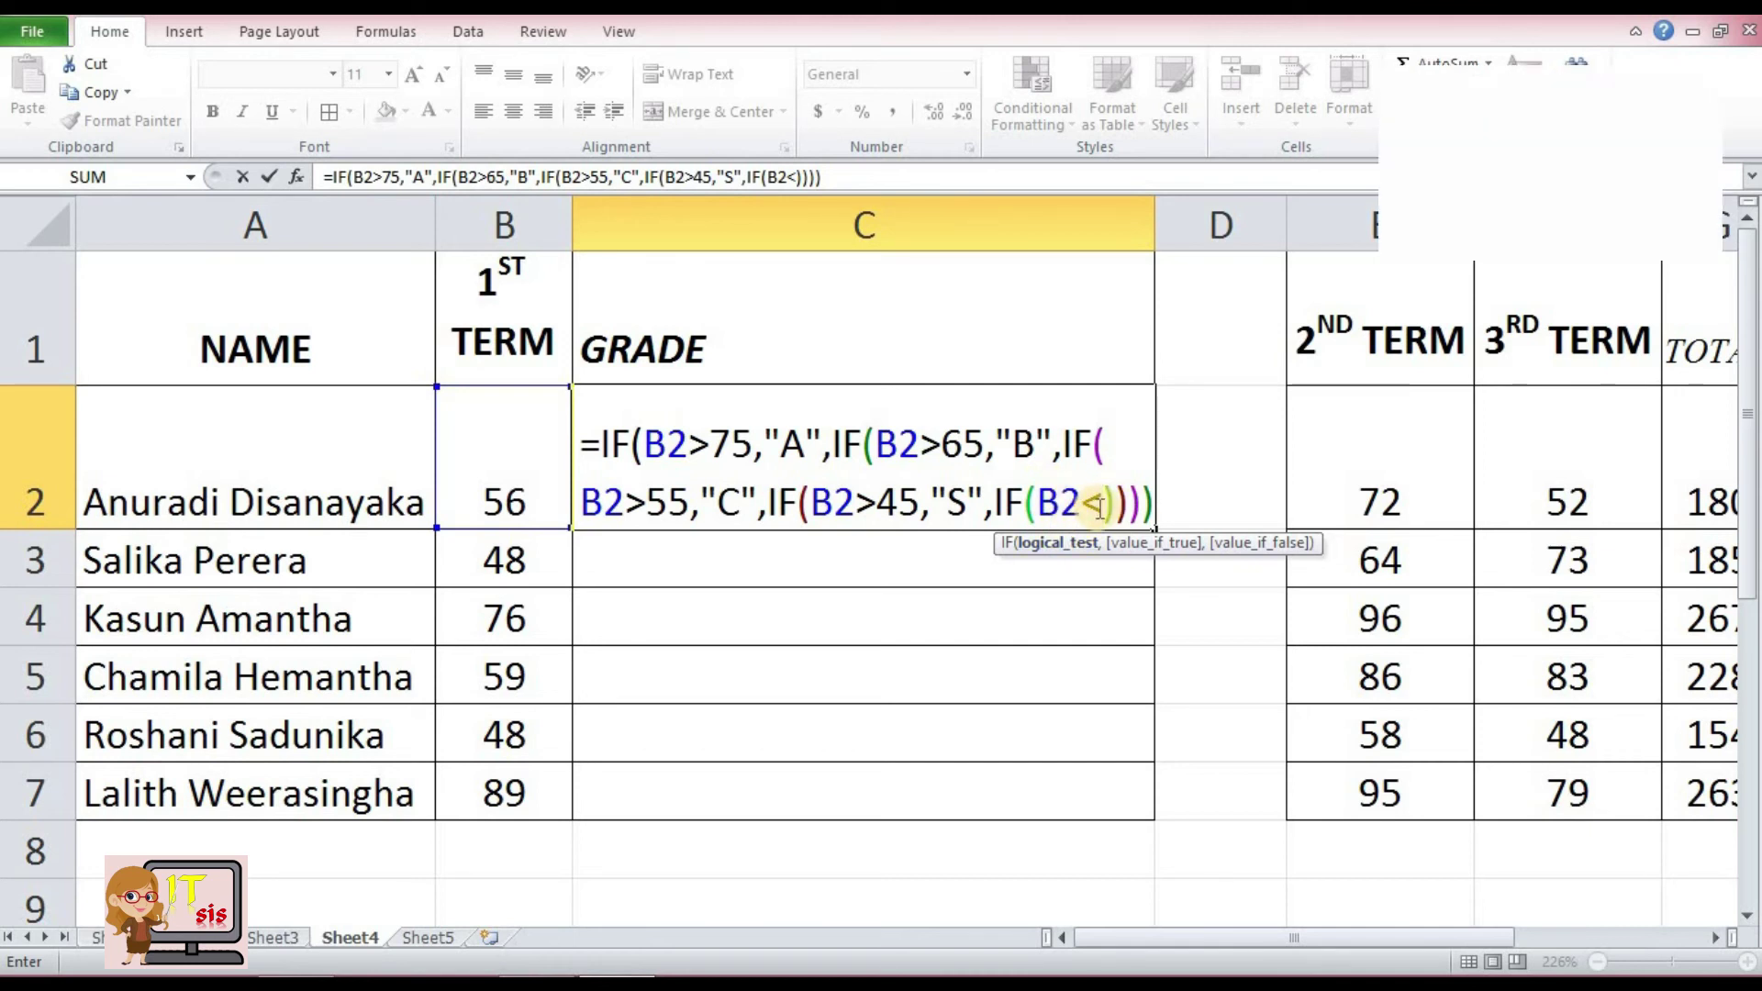
{"action": "type", "text": "45"}
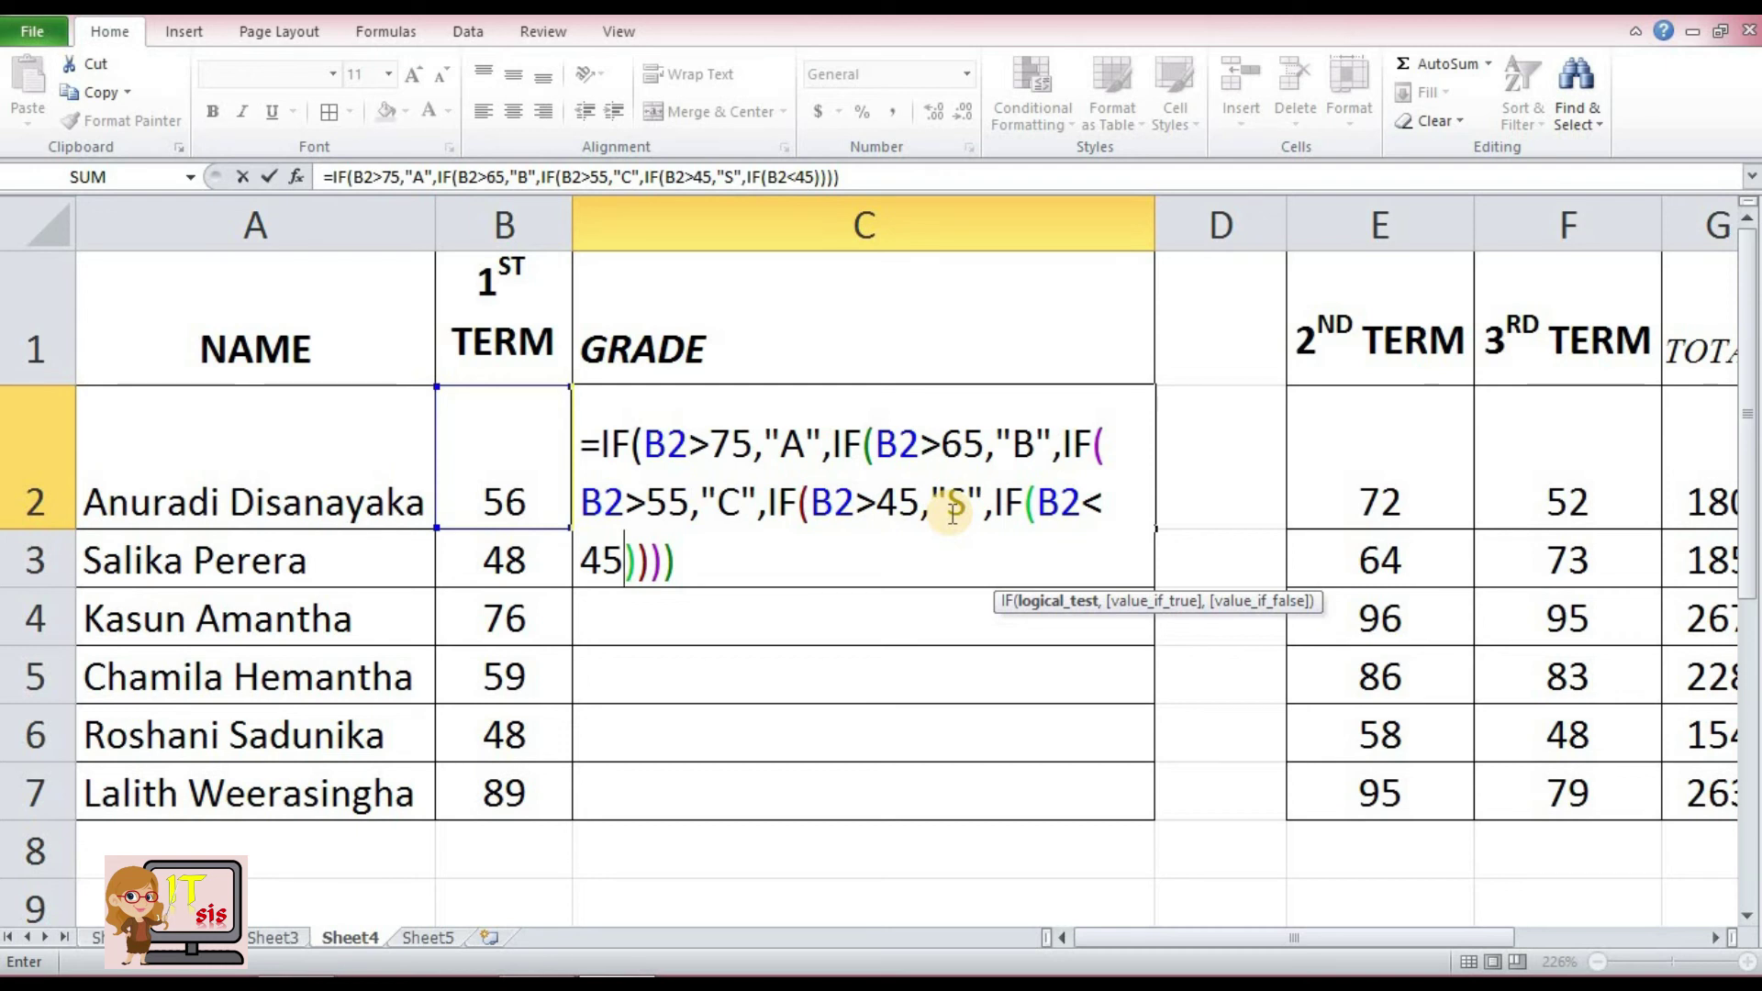
- Change the last test to B2<=45 and make it return "F"
{"action": "left_click", "coordinate": [1104, 503]}
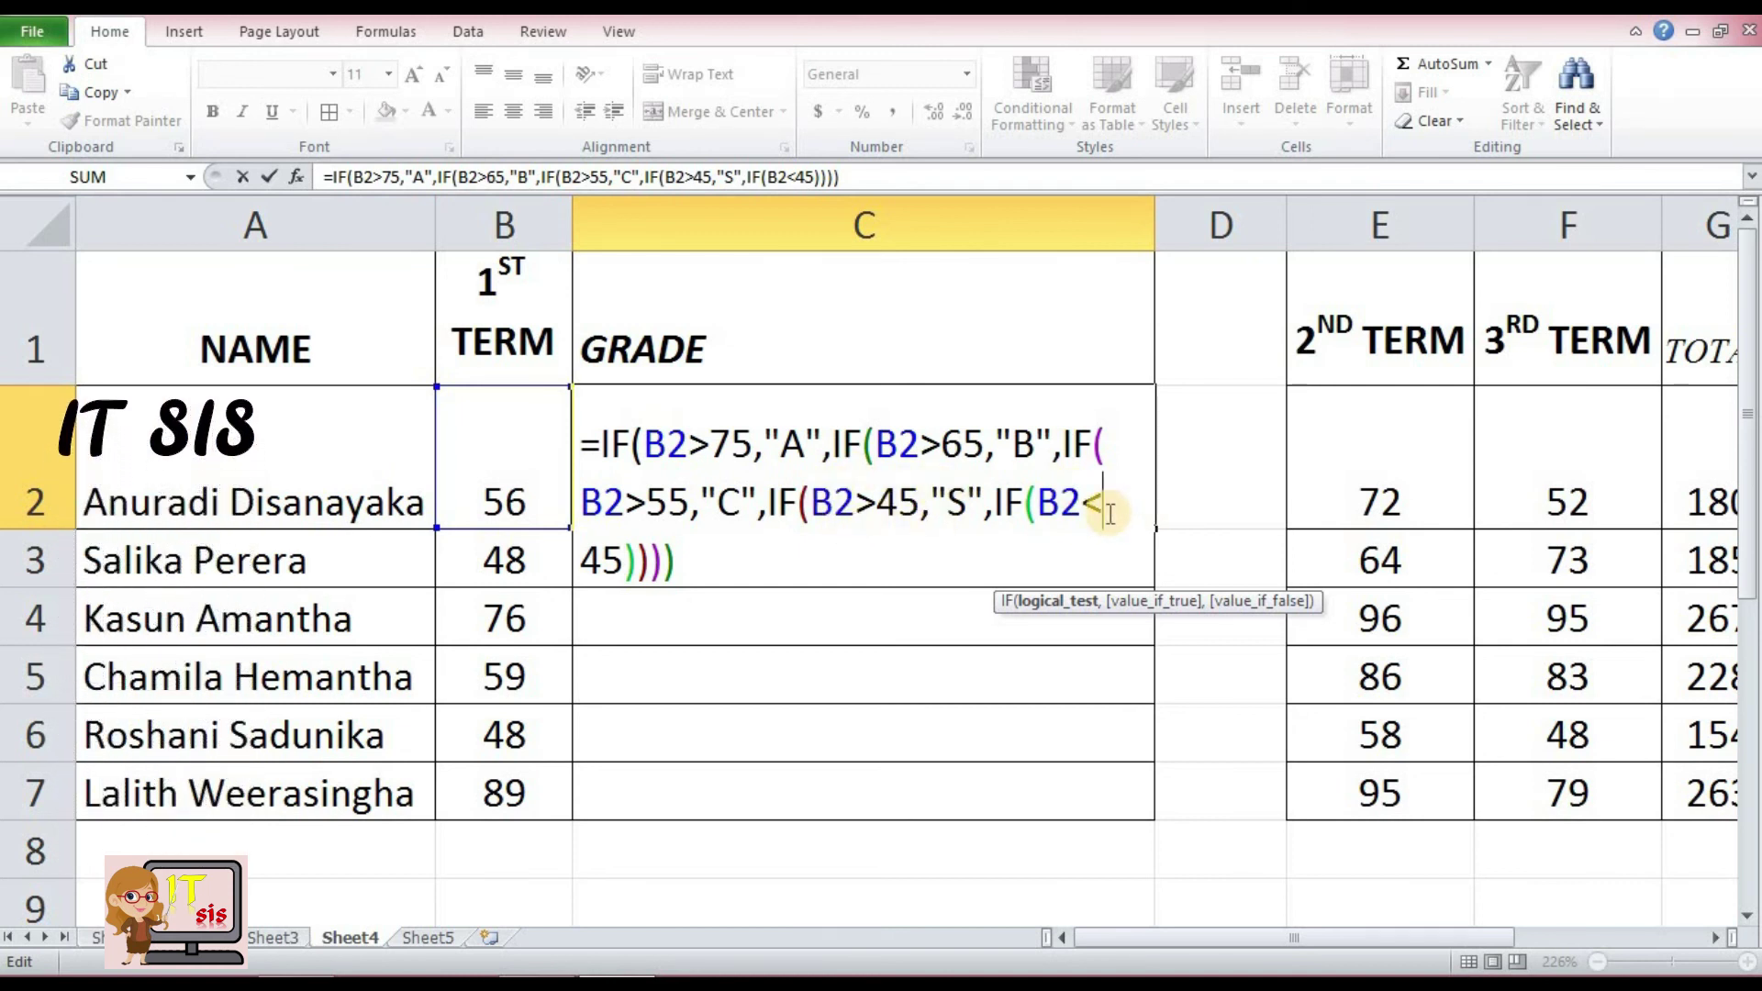
{"action": "type", "text": "="}
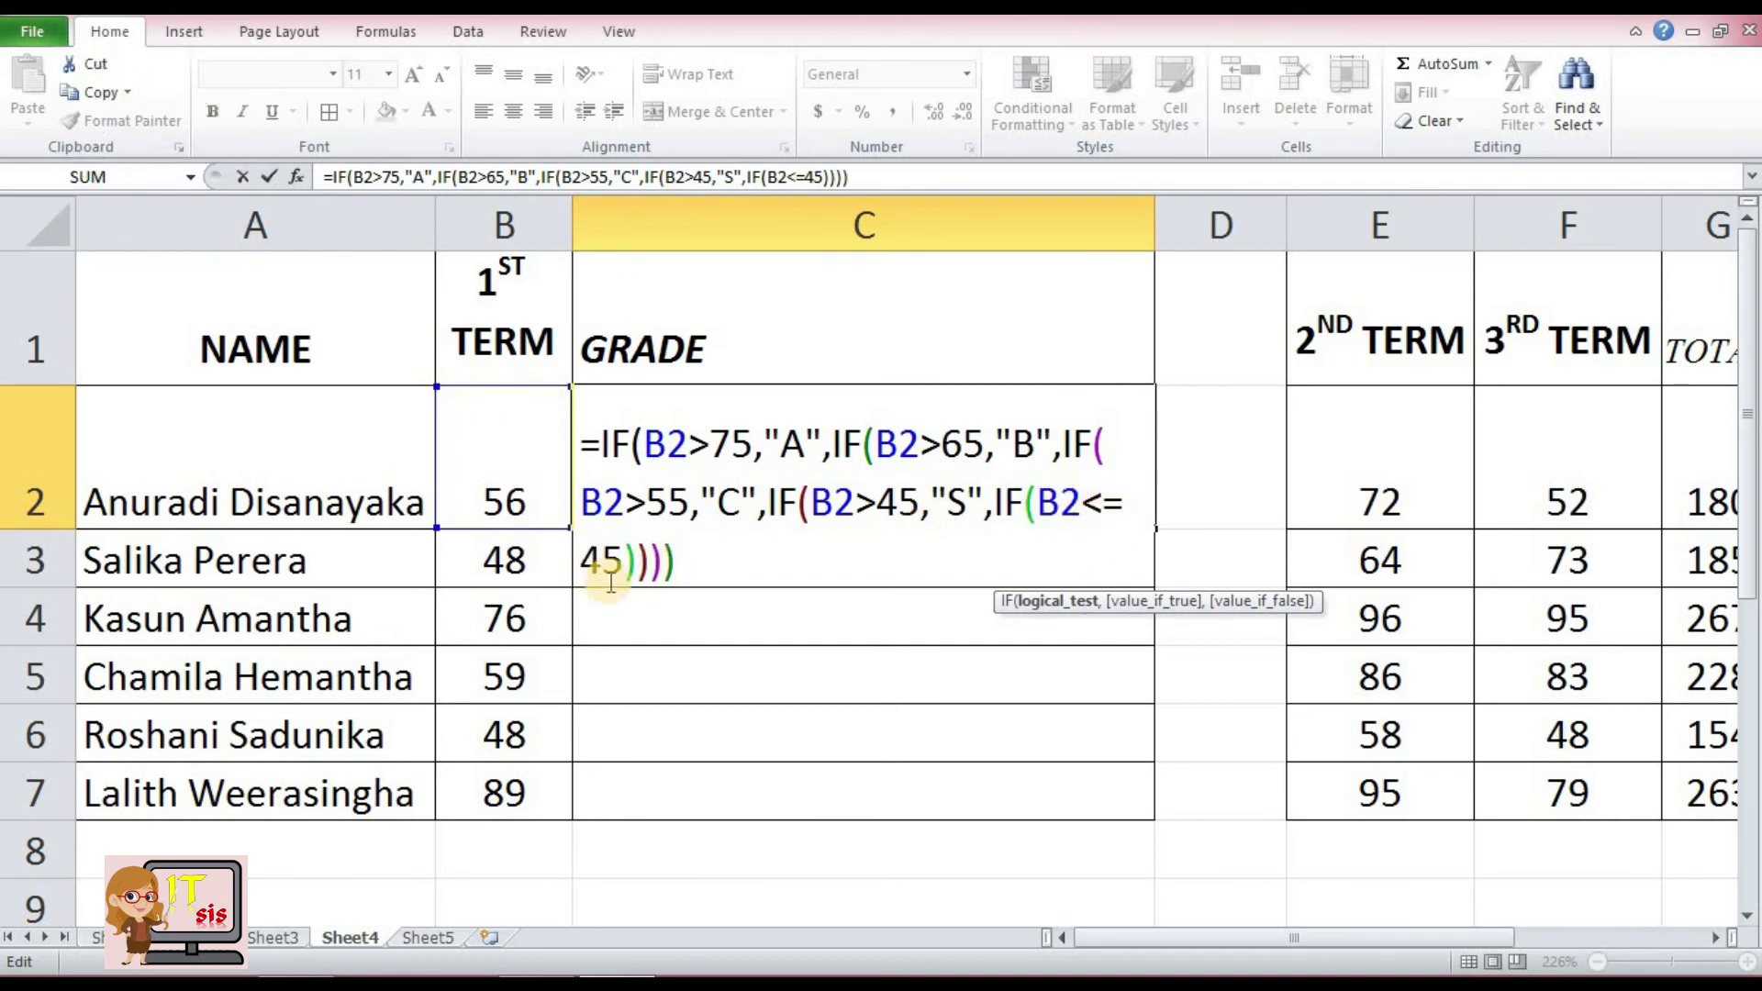
{"action": "type", "text": ",\"A\""}
{"action": "key", "text": "Left"}
{"action": "type", "text": "F"}
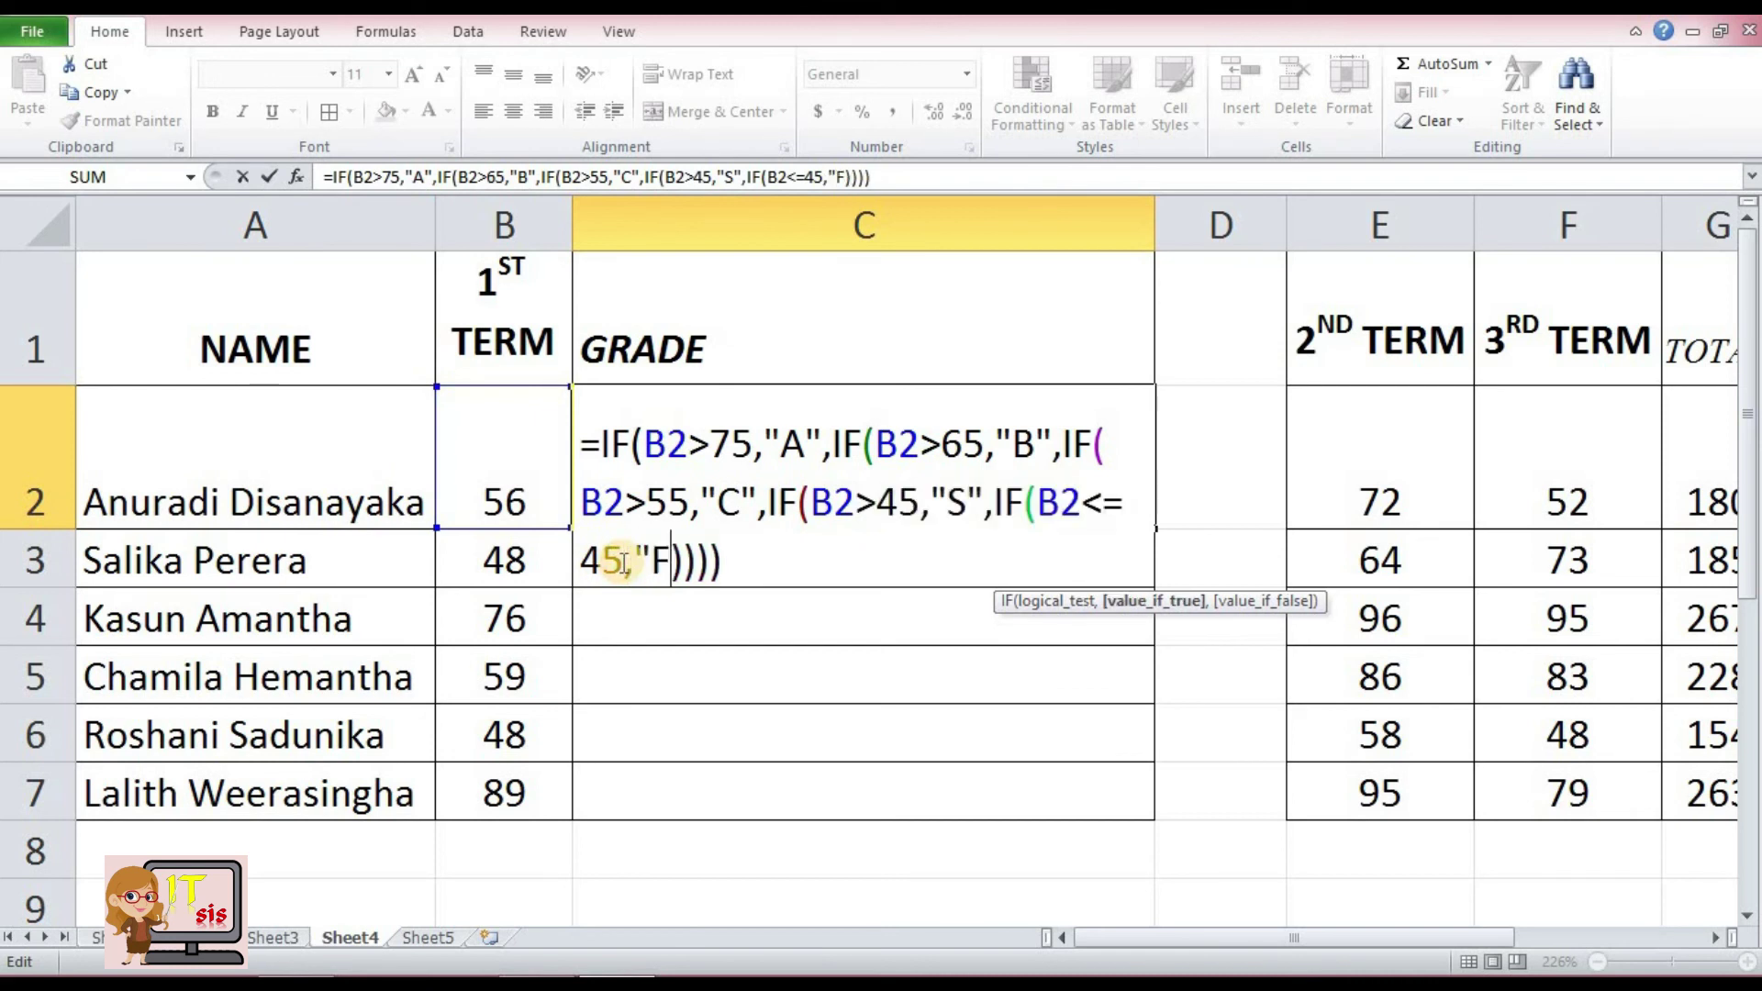
{"action": "type", "text": "\""}
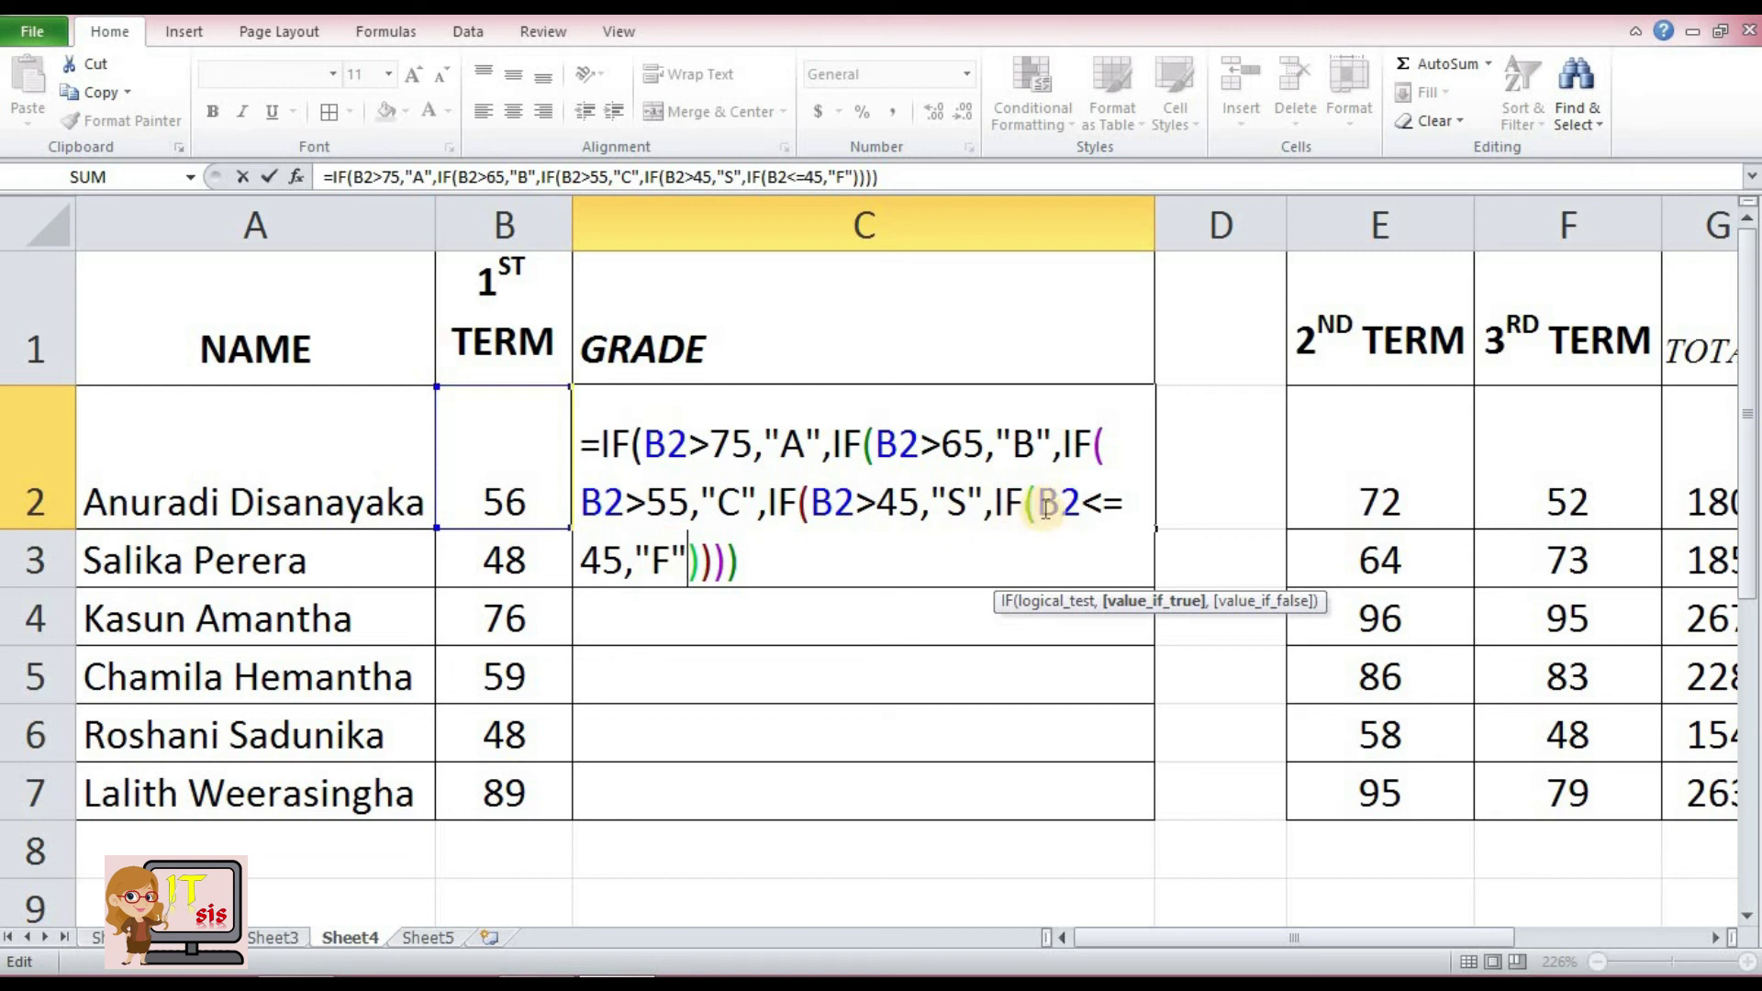
- Remove the stray 0, add the fifth closing bracket, and enter the corrected C2 formula
{"action": "left_click", "coordinate": [740, 556]}
{"action": "type", "text": "0"}
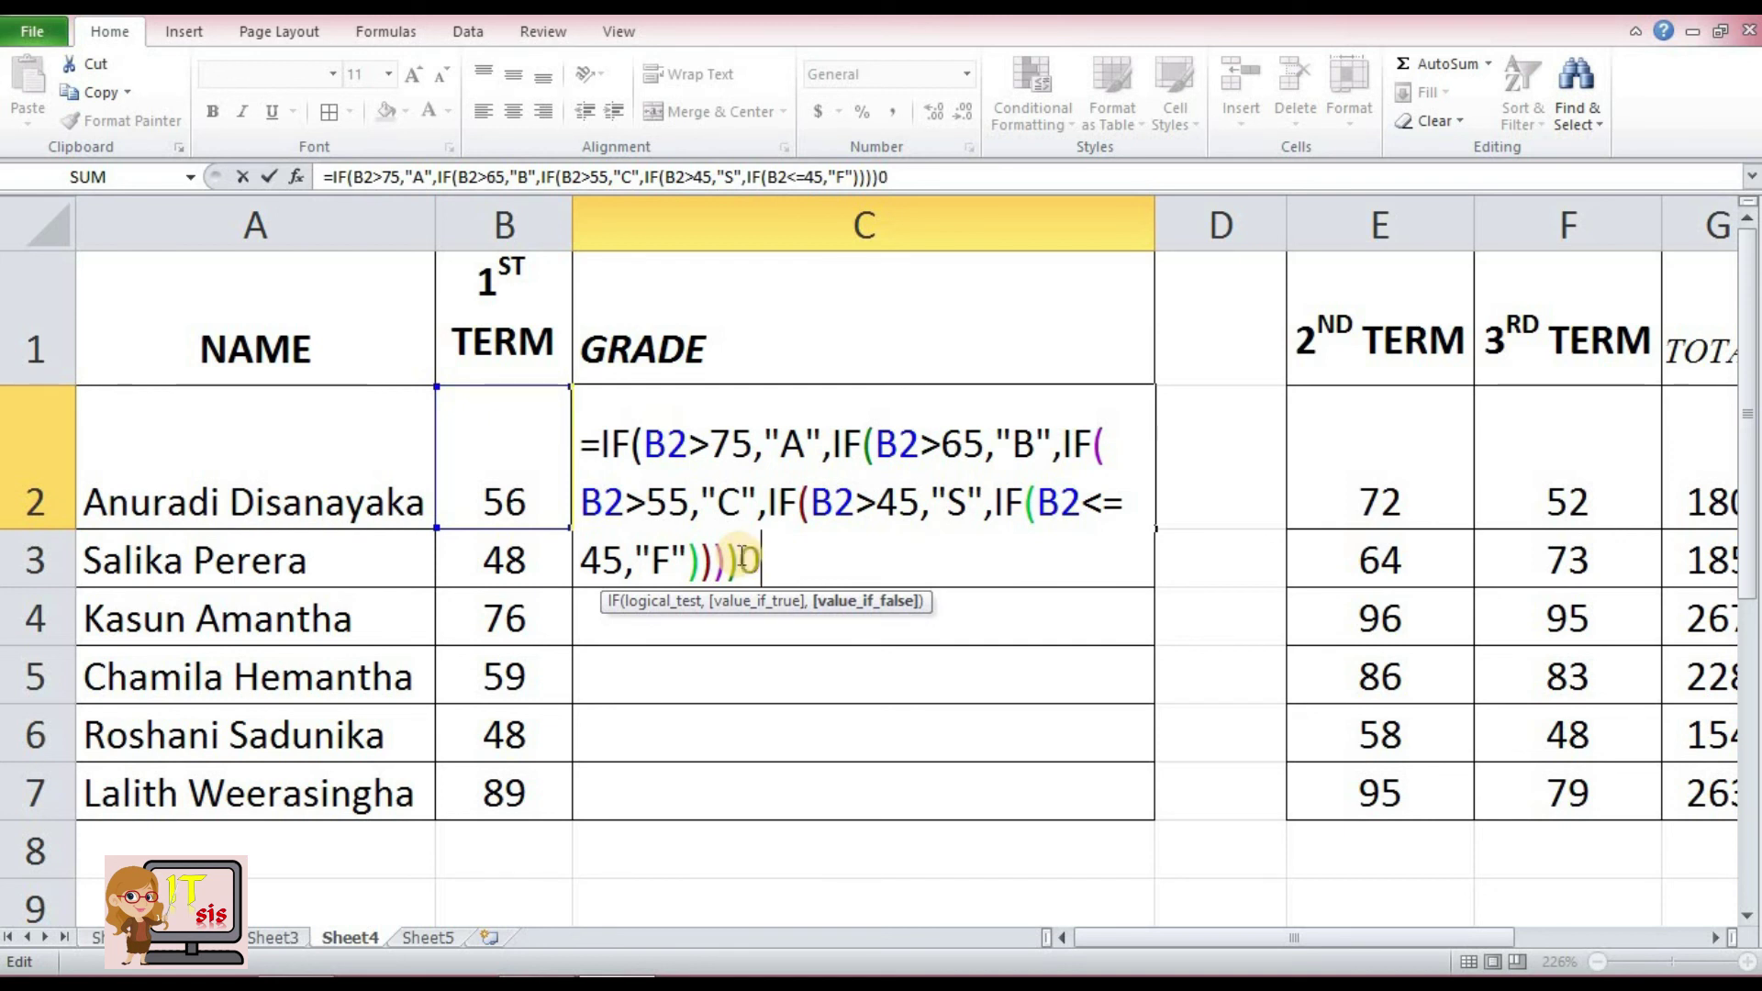
{"action": "key", "text": "BackSpace"}
{"action": "left_click", "coordinate": [742, 556]}
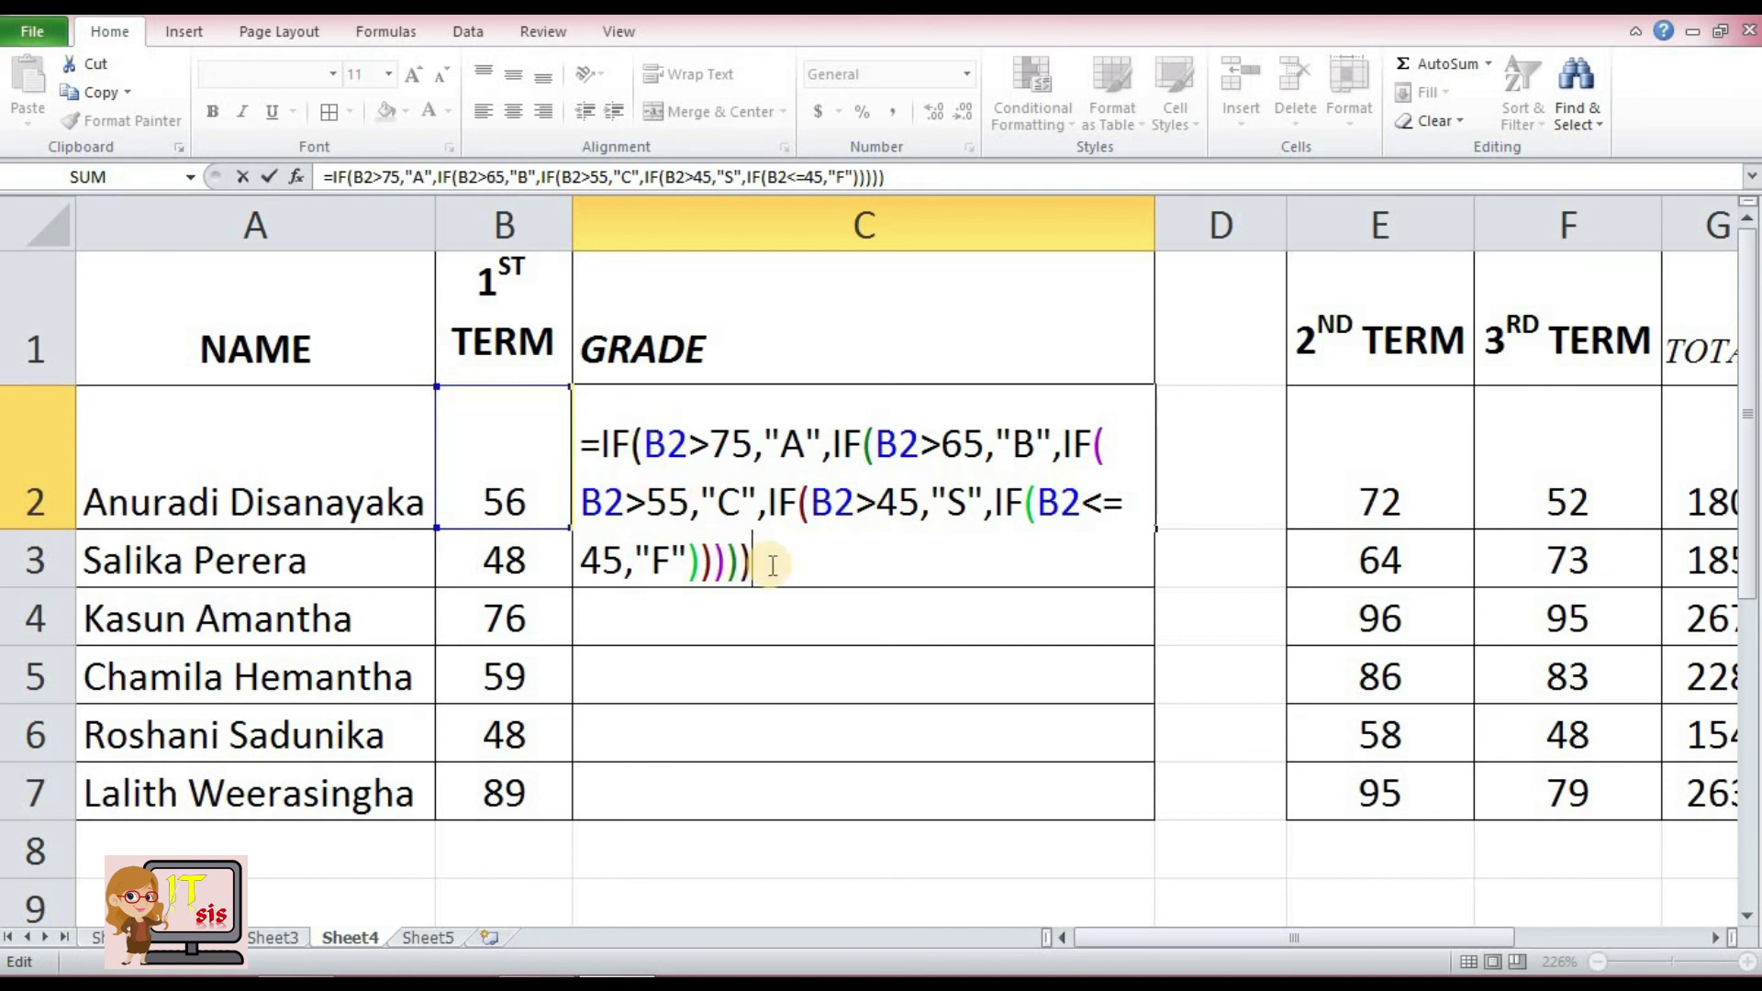
{"action": "key", "text": "Return"}
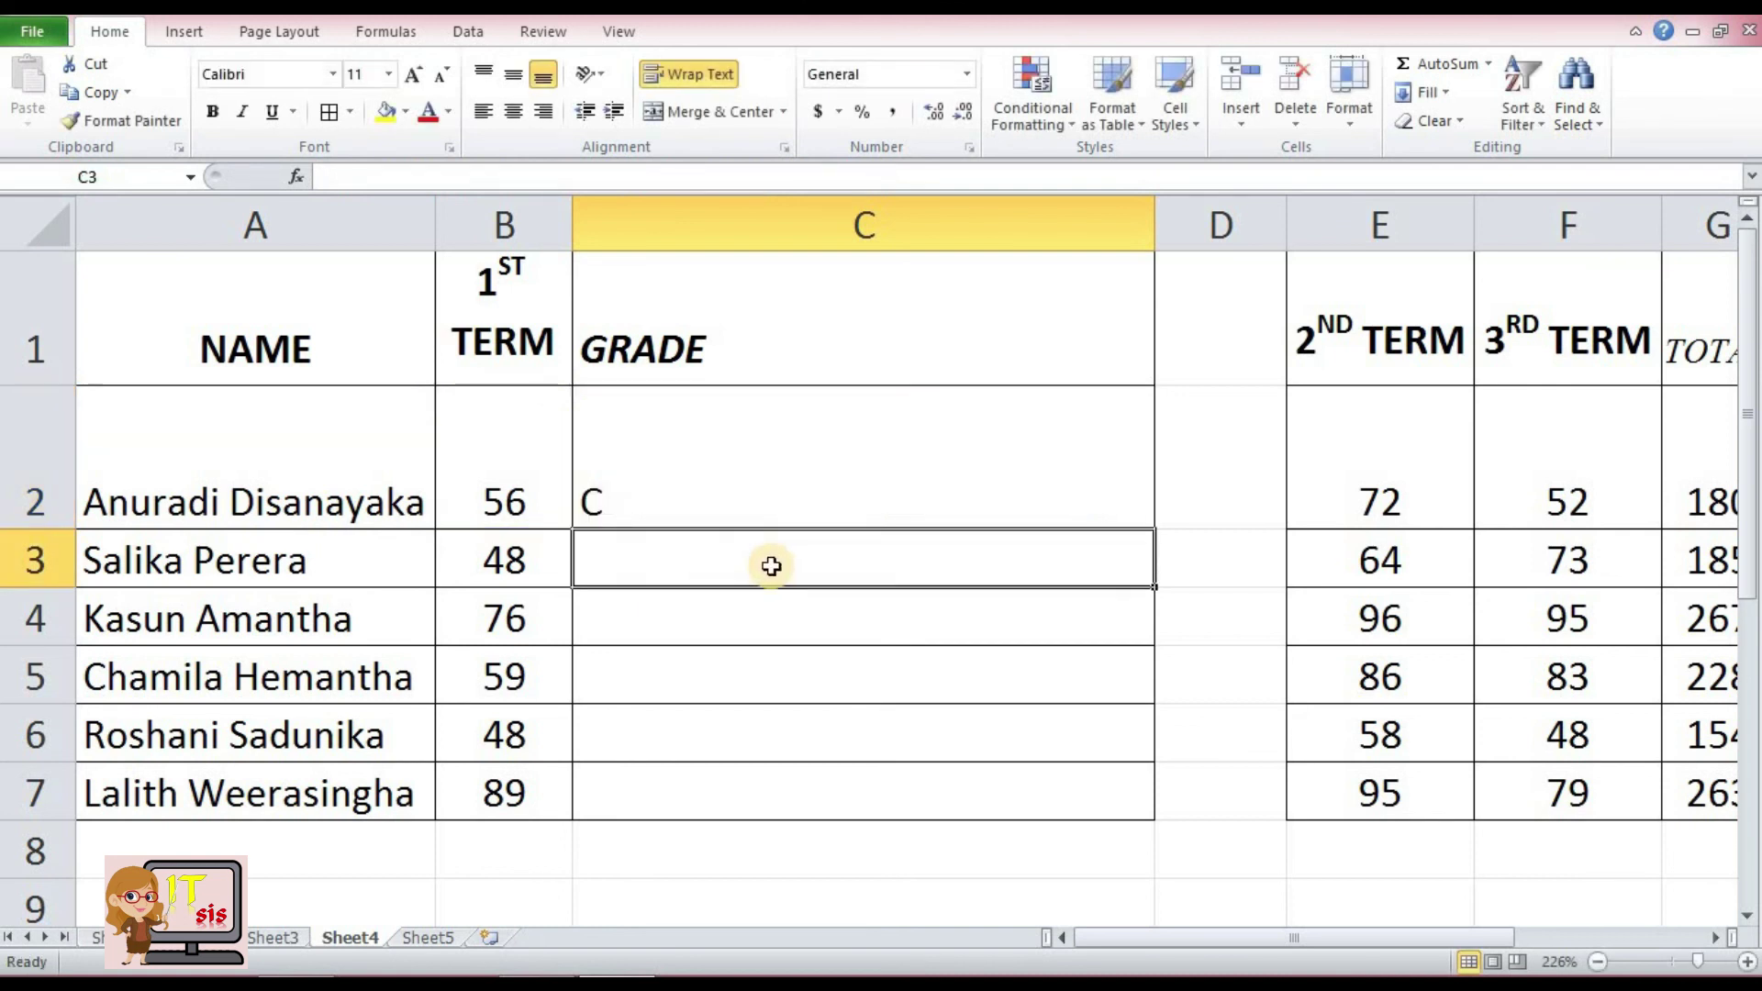
{"action": "left_click", "coordinate": [665, 487]}
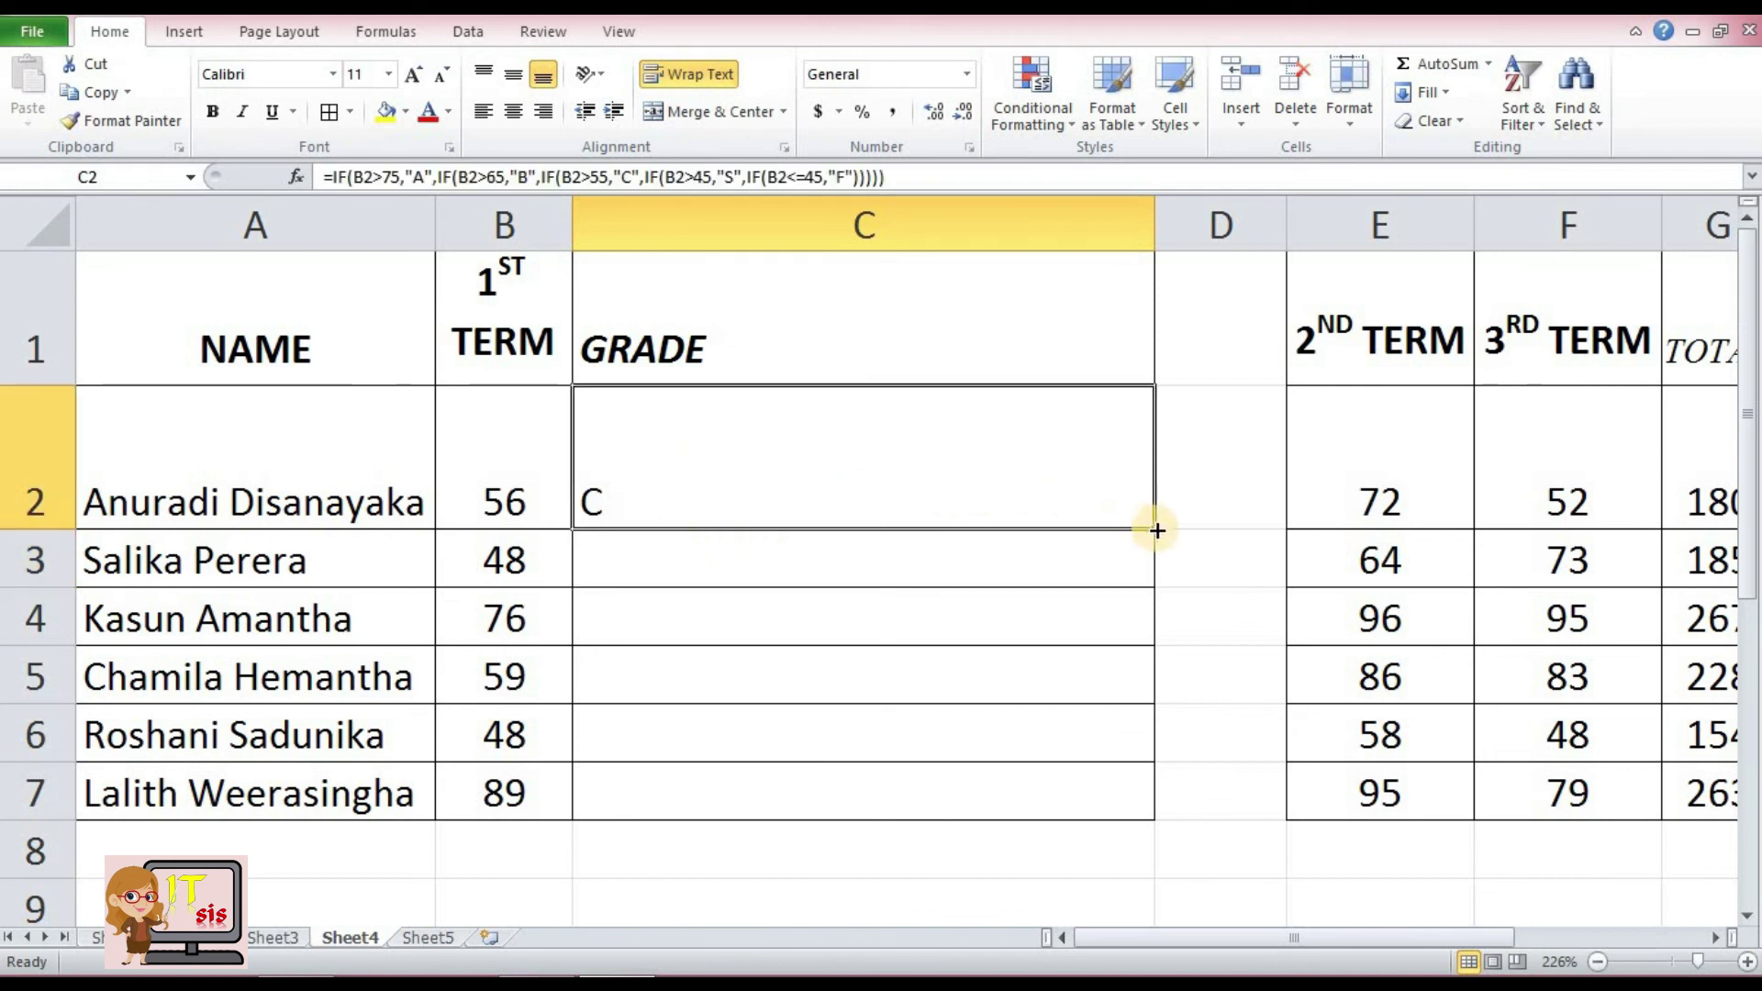
- Fill C2's grade formula down through C7, giving S, A, C, S and A
{"action": "left_click_drag", "start_coordinate": [1157, 530], "coordinate": [1160, 817]}
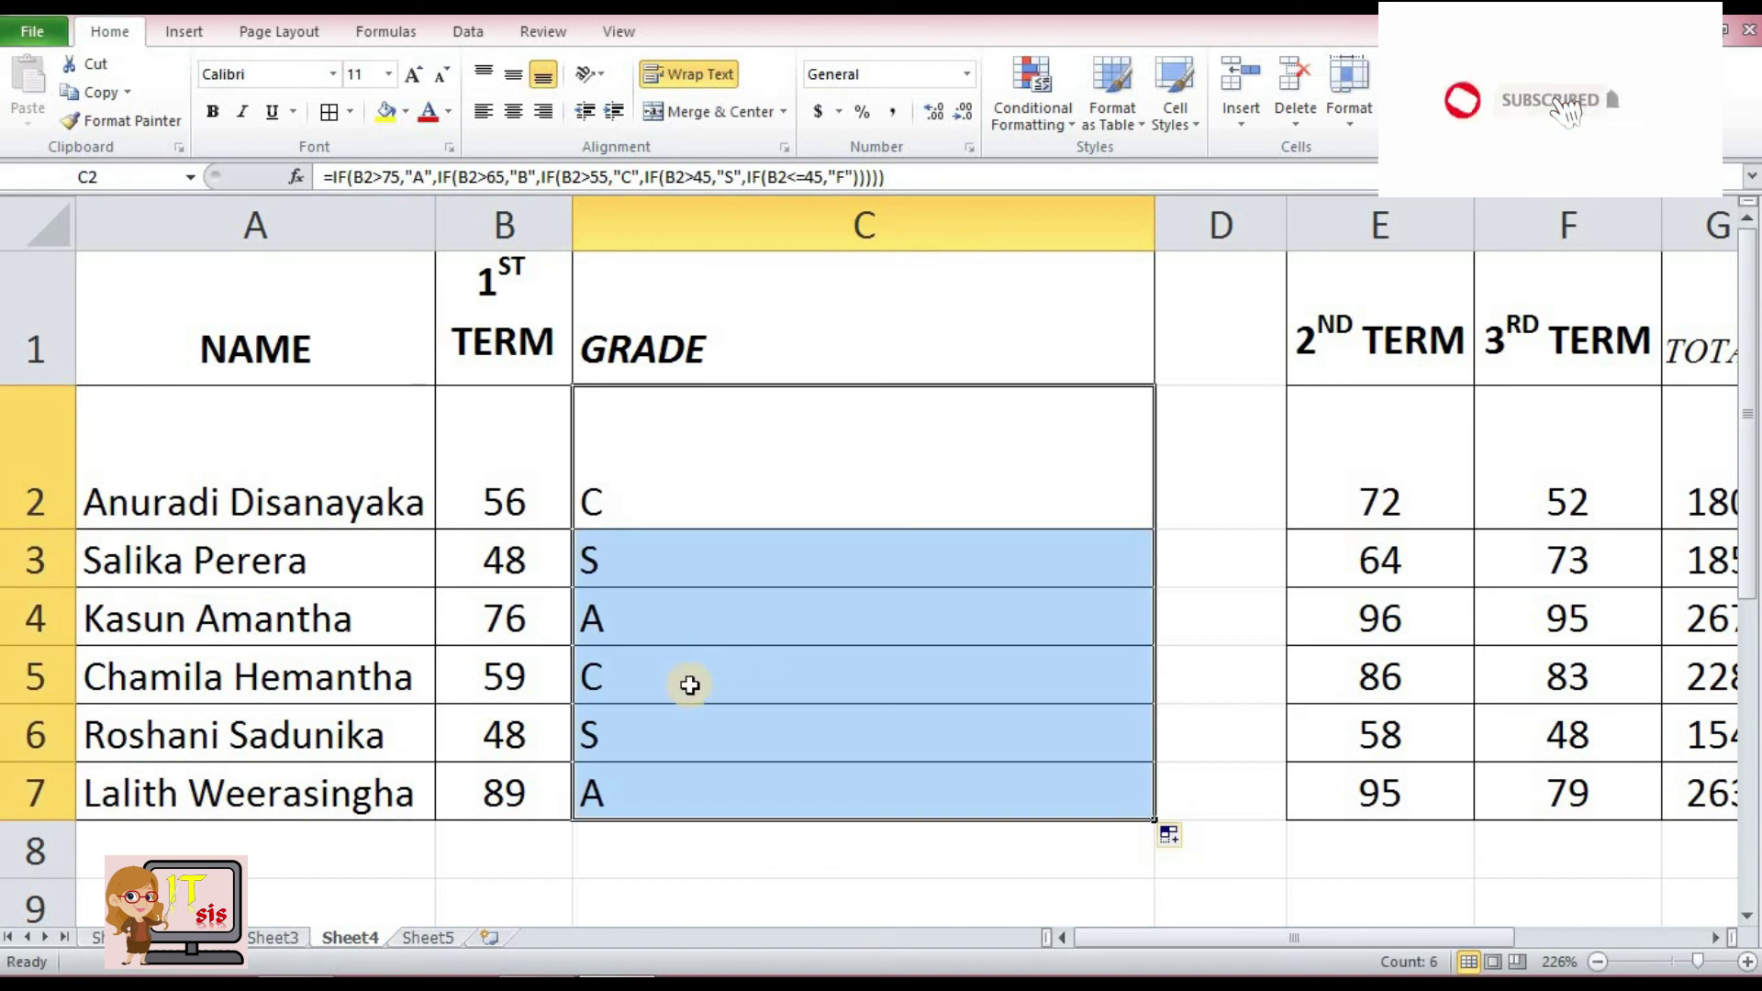